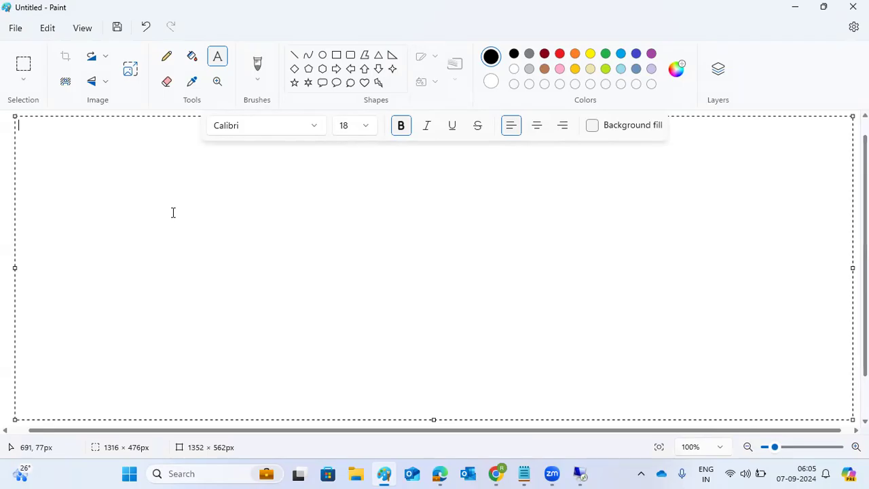
- Type the Paint notes 'PLUGINS -' and 'SAINT - Instalaltion of add-ons or plugins' on two lines
type("PLUGINS")
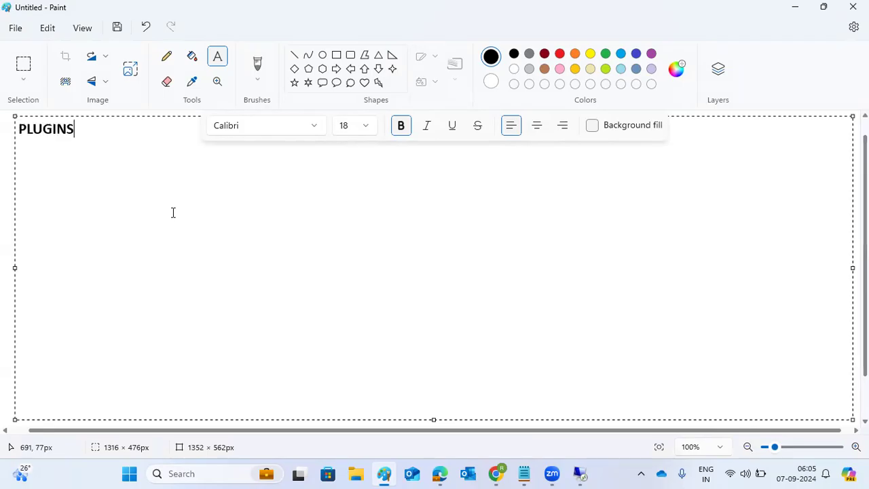
type(" -")
key("Return")
key("Return")
type("SAINT -")
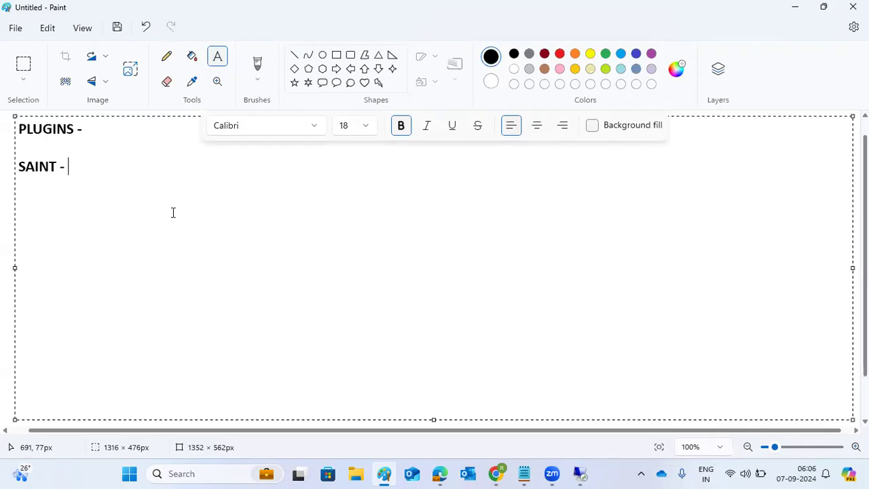
type("Instalaltion of")
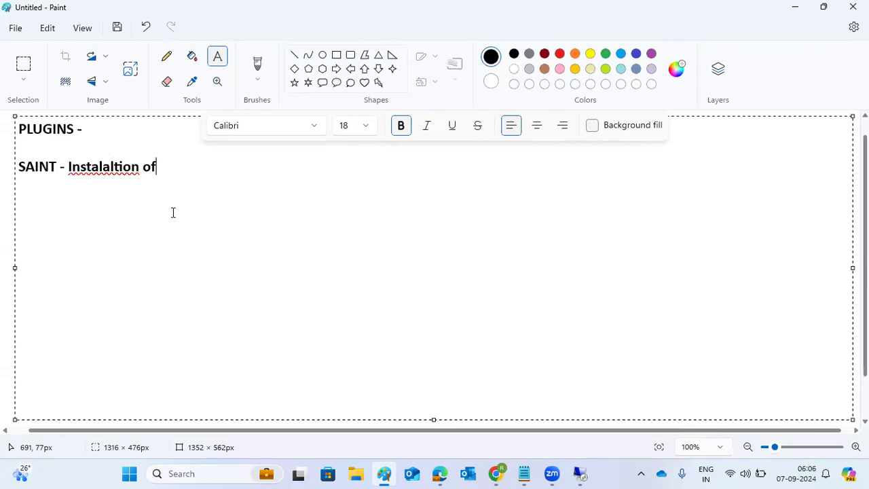
type(" add-on")
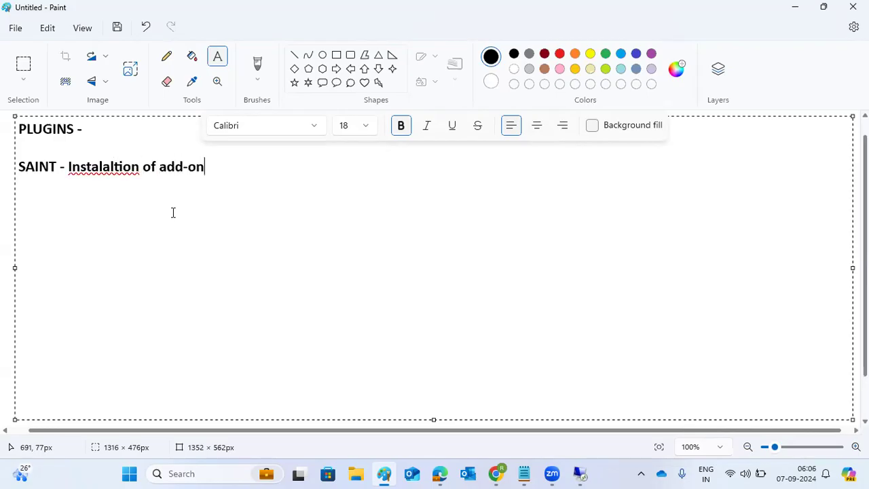
type("s or plugins")
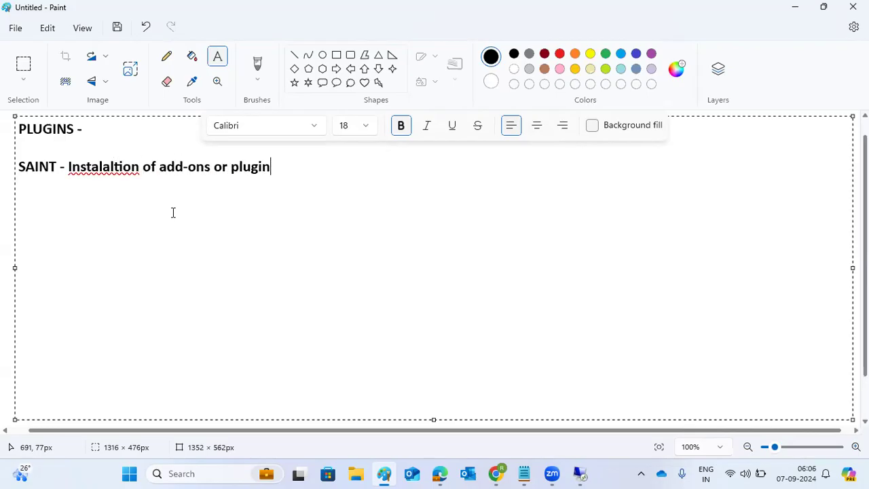
- Correct 'Instalaltion' to 'Installation' using the spelling suggestion and start a new empty line
right_click(115, 165)
left_click(263, 204)
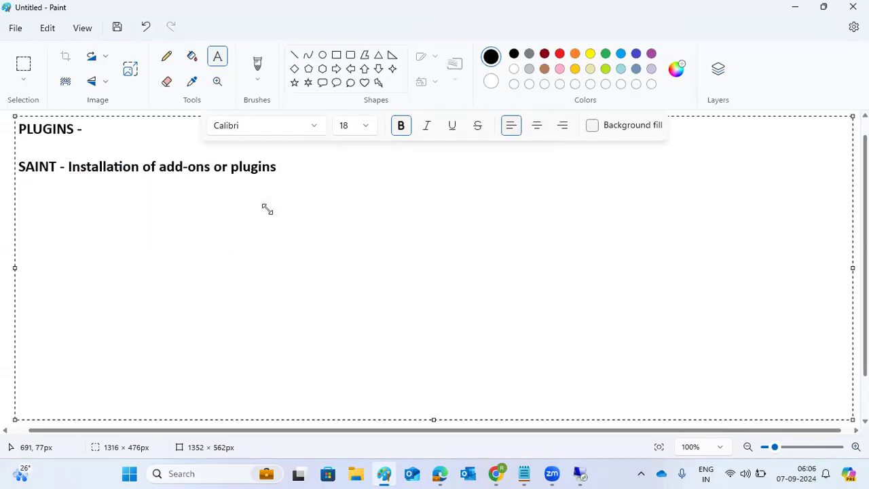
left_click(288, 168)
key("Return")
- Log on to SAP ECD DEVELOPMENT in client 100 with the user and password
left_click(580, 473)
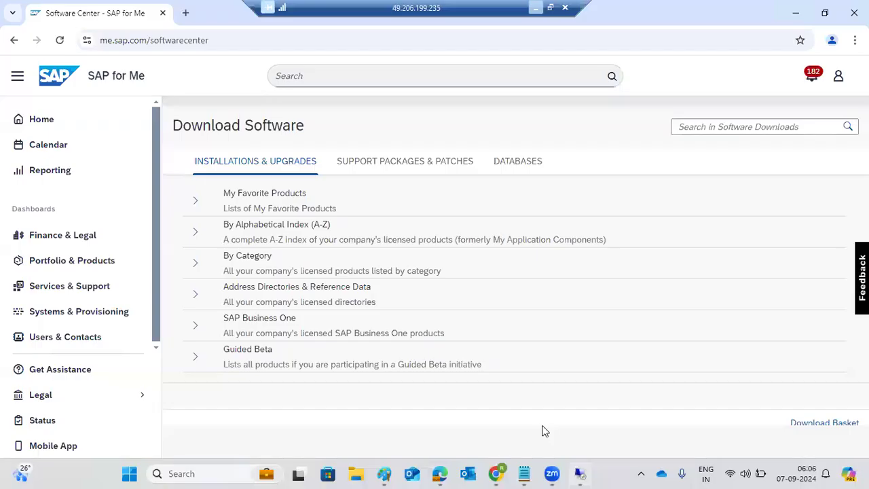
left_click(201, 475)
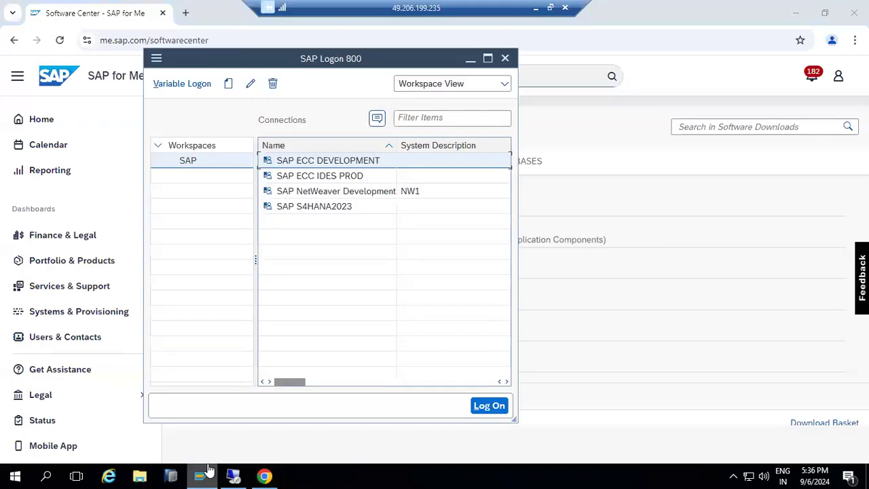
double_click(313, 161)
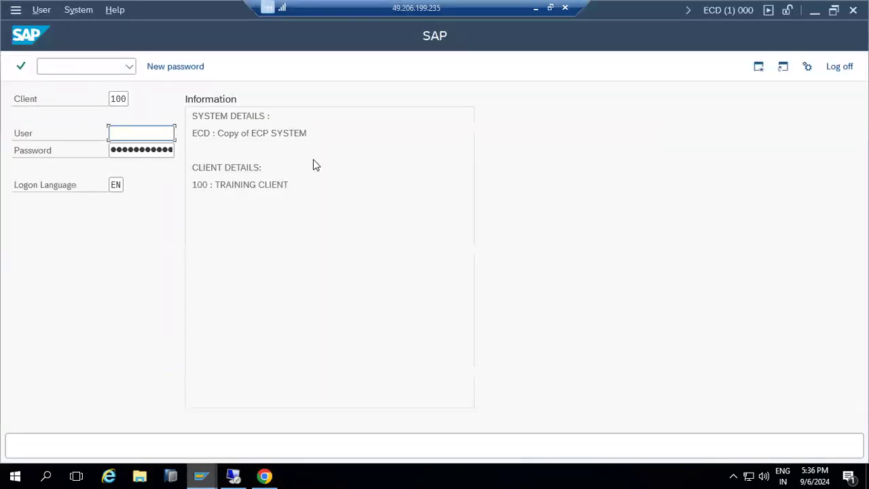
key("shift+Tab")
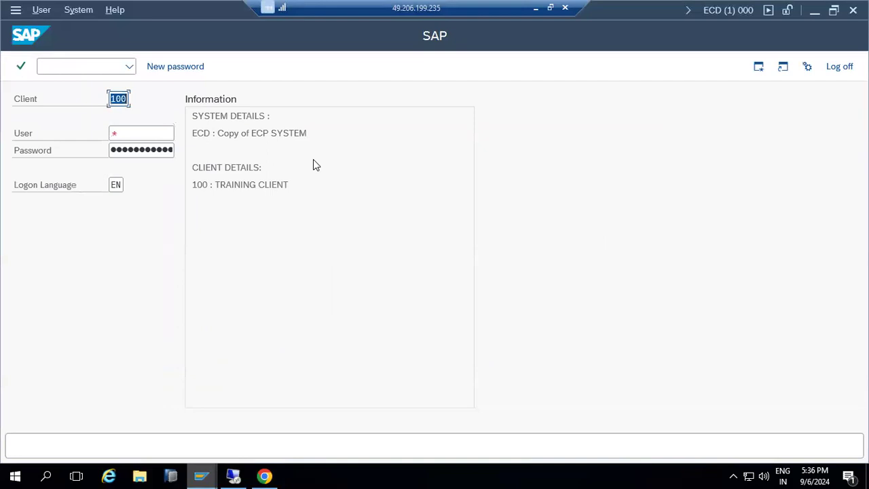
key("Tab")
type("ddic")
key("Tab")
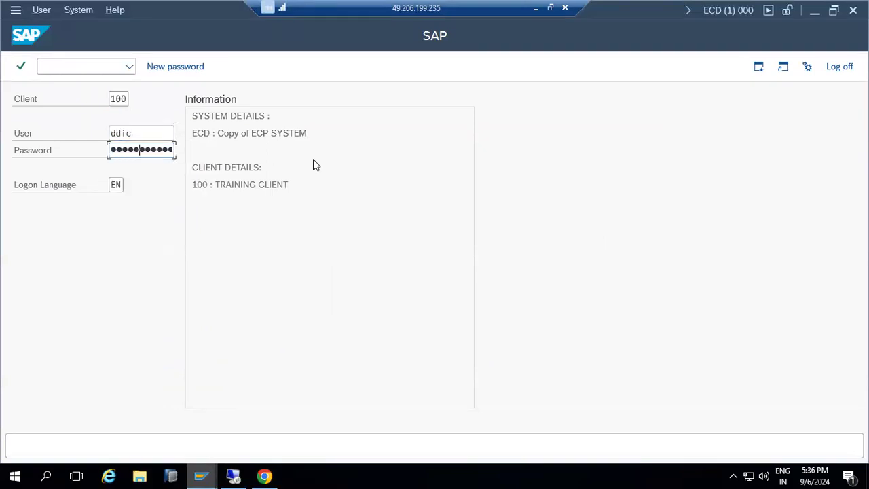
key("Return")
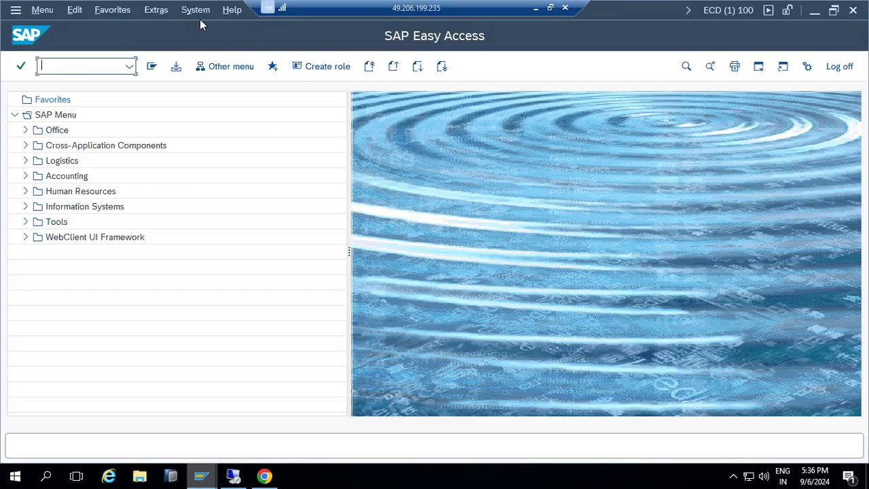
left_click(197, 11)
left_click(198, 252)
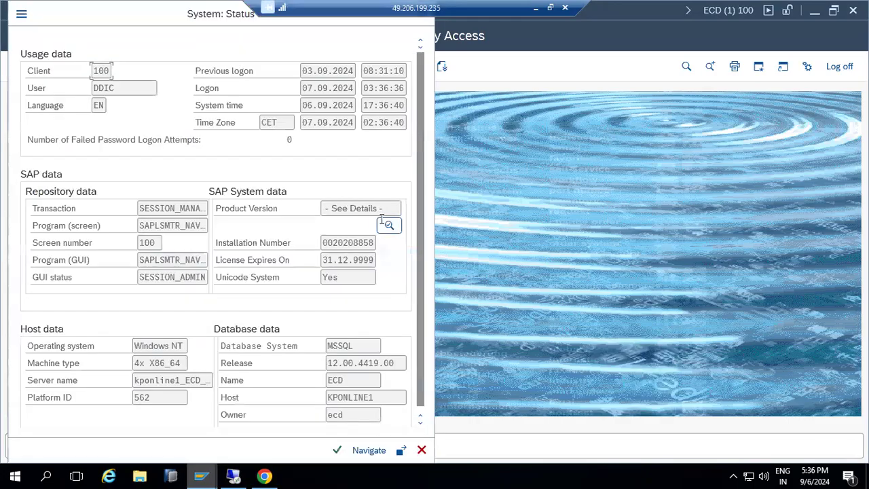
left_click(388, 226)
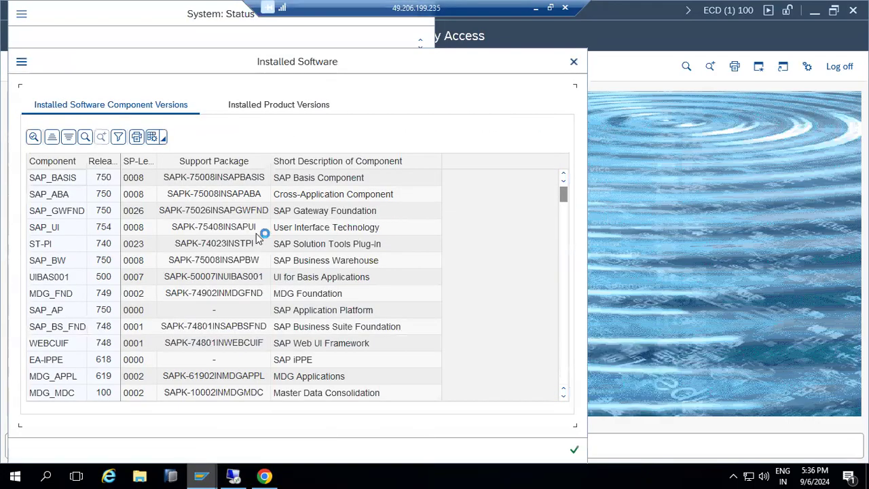
scroll(61, 330, "down", 10)
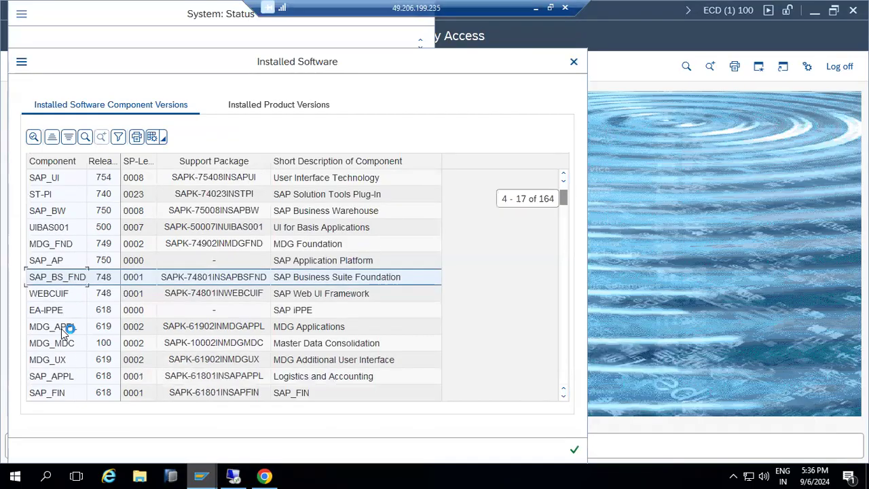
scroll(61, 330, "down", 20)
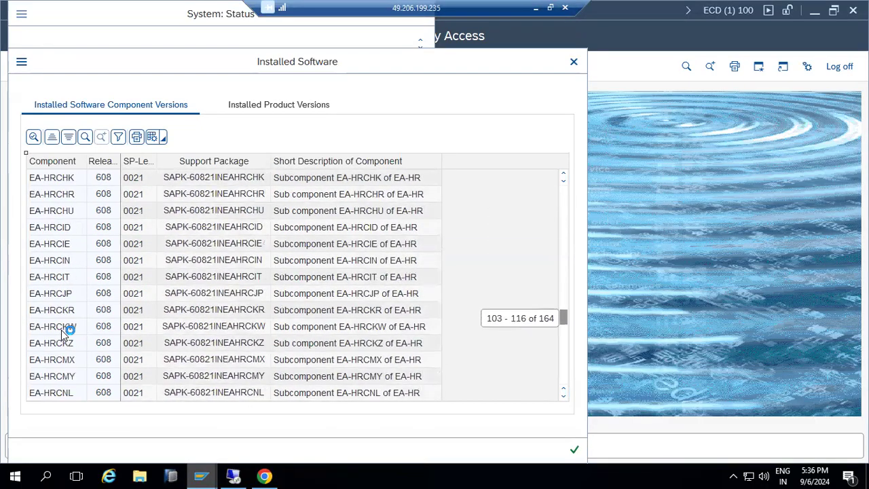
scroll(61, 330, "down", 8)
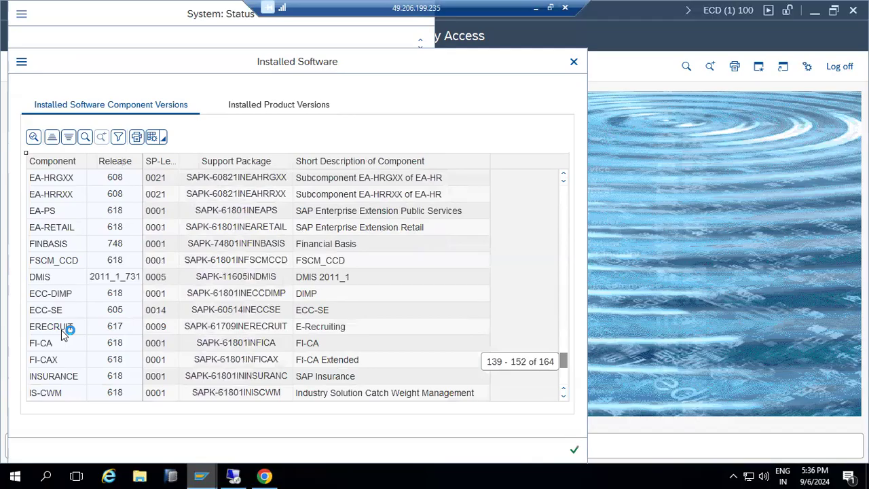
left_click(162, 279)
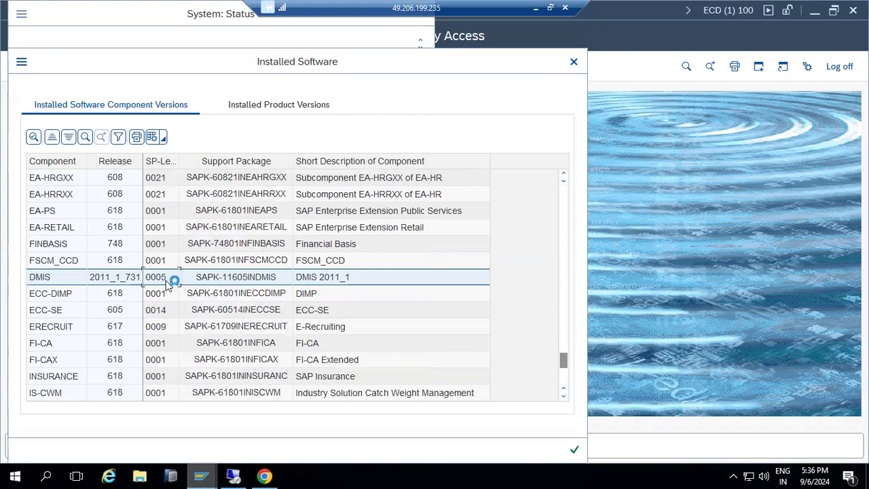
left_click(265, 107)
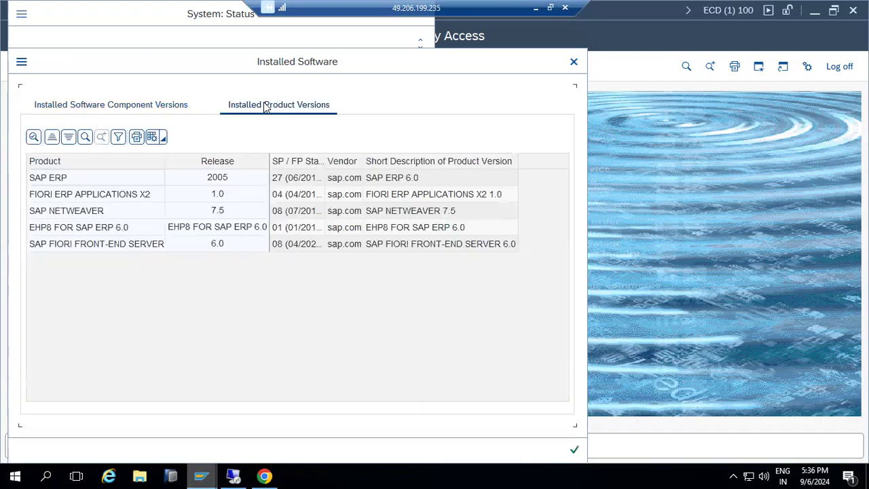
left_click(131, 109)
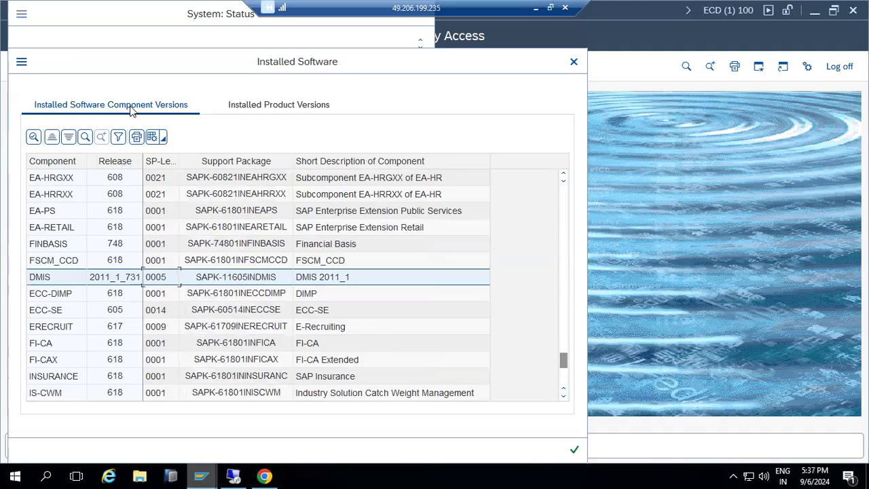
left_click(570, 451)
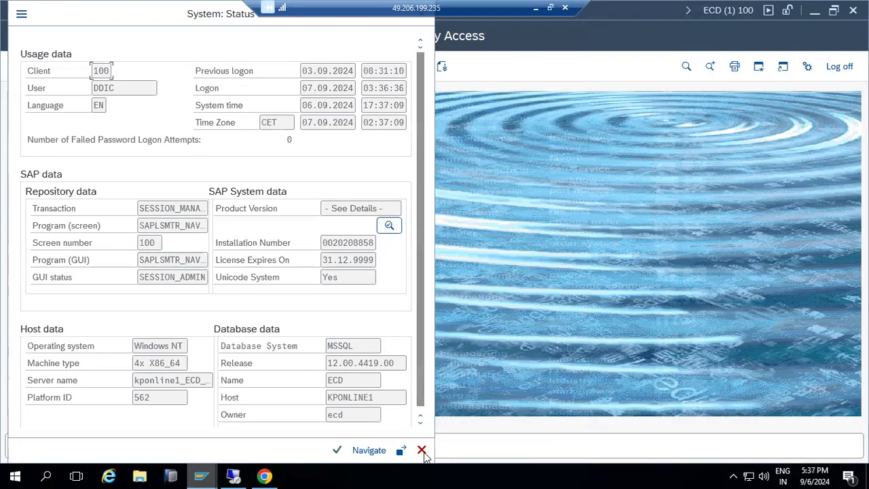
left_click(421, 450)
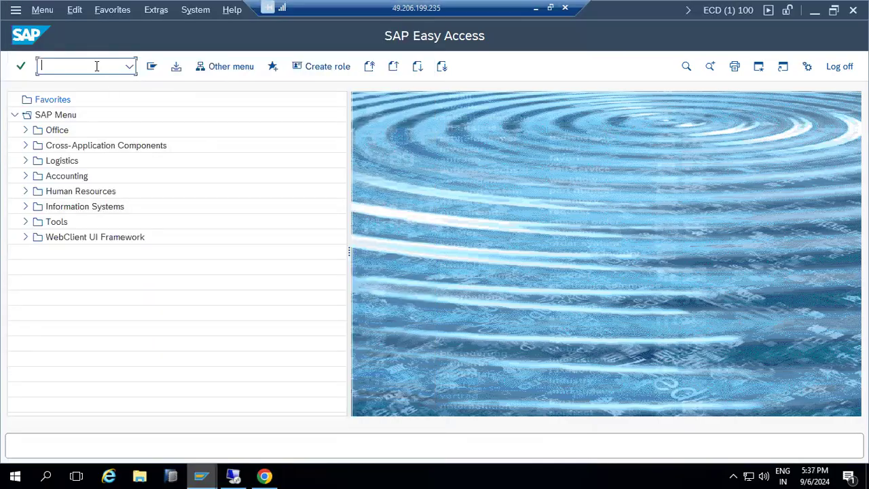
- Run transaction SAINT to open the Add-On Installation Tool
type("saint")
key("Return")
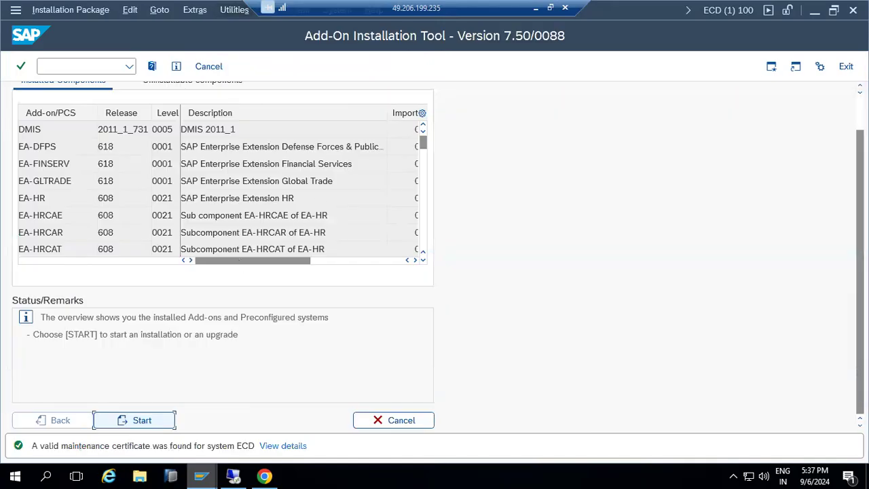
scroll(223, 255, "up", 3)
left_click(151, 98)
left_click_drag(163, 99, 238, 95)
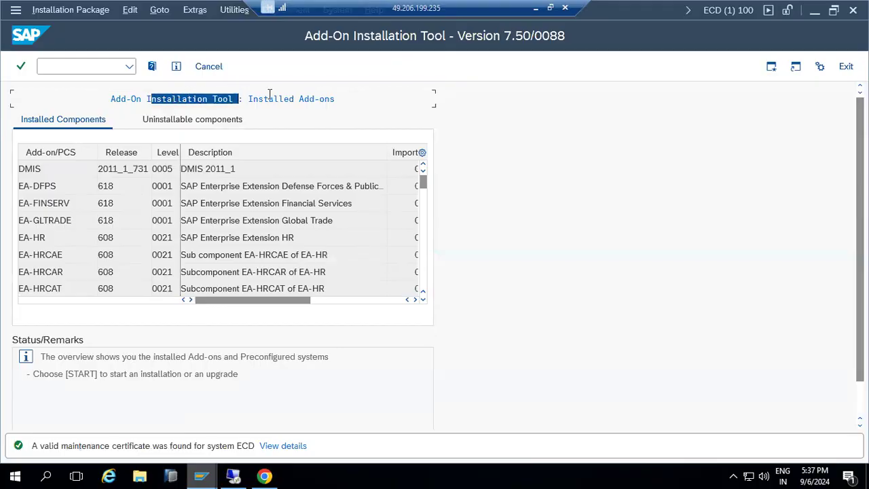
- Start a new add-on installation, find no installable packages, and return to SAP for Me
left_click(74, 171)
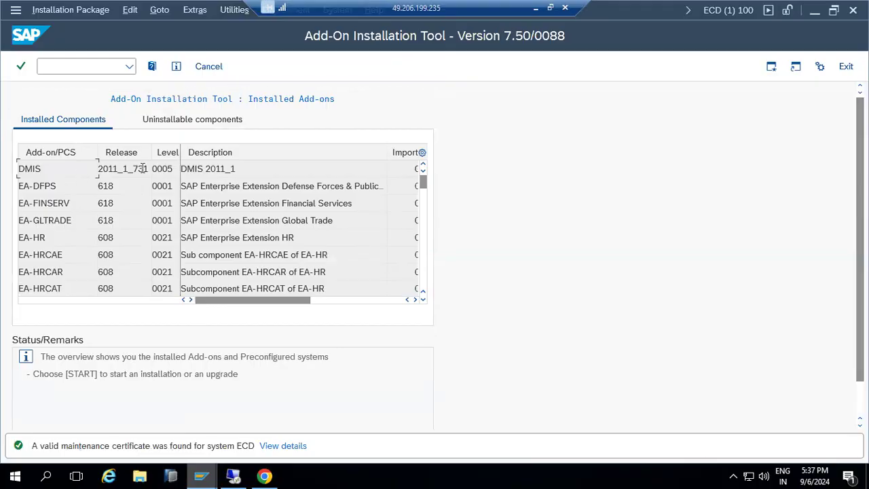
scroll(82, 238, "down", 4)
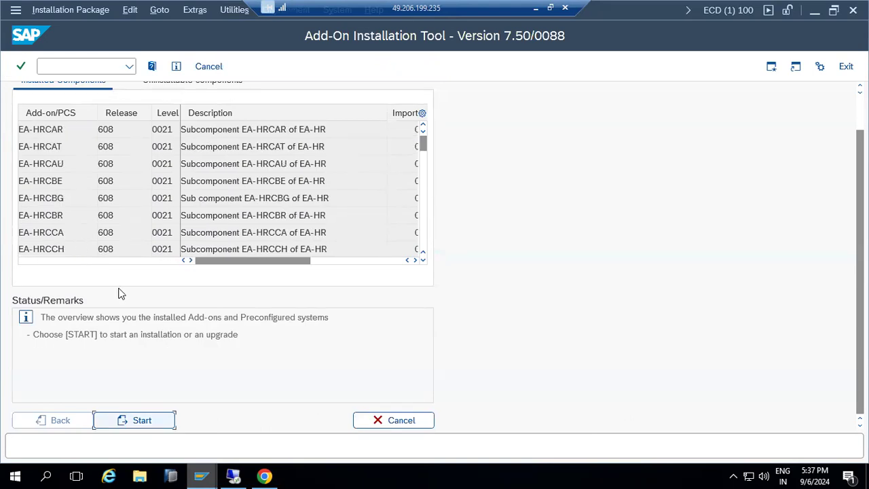
scroll(118, 293, "up", 2)
scroll(130, 430, "down", 2)
left_click(133, 423)
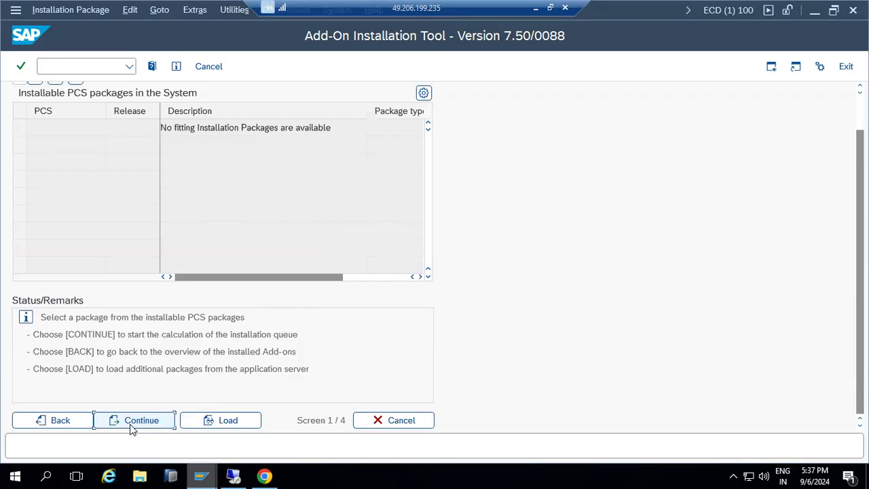
left_click(61, 421)
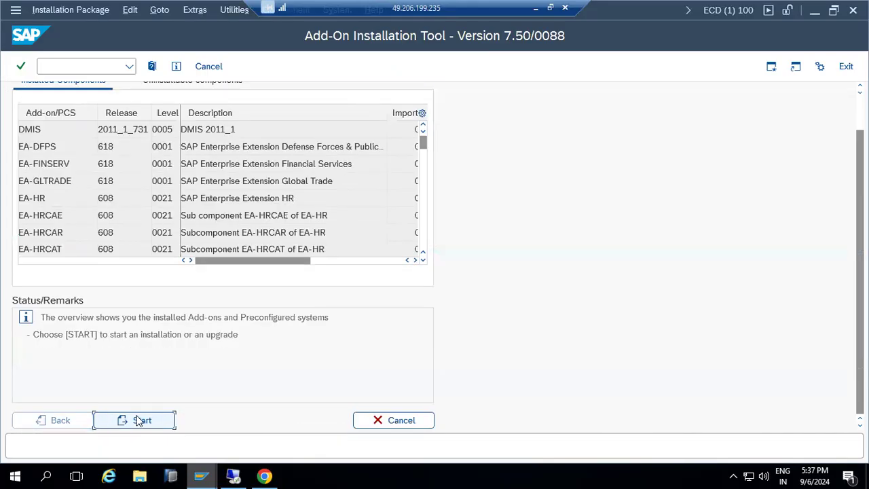
left_click(264, 475)
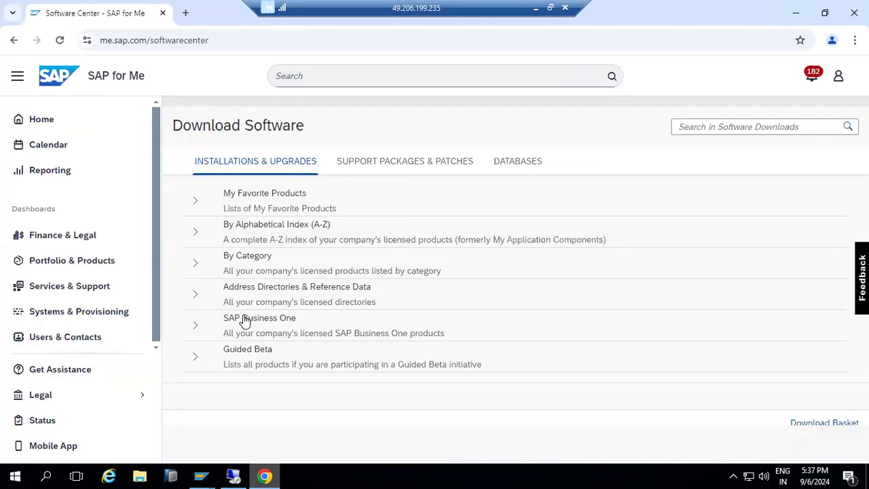
- Expand the A-Z alphabetical product index and open the products under S
left_click(195, 234)
scroll(228, 305, "down", 6)
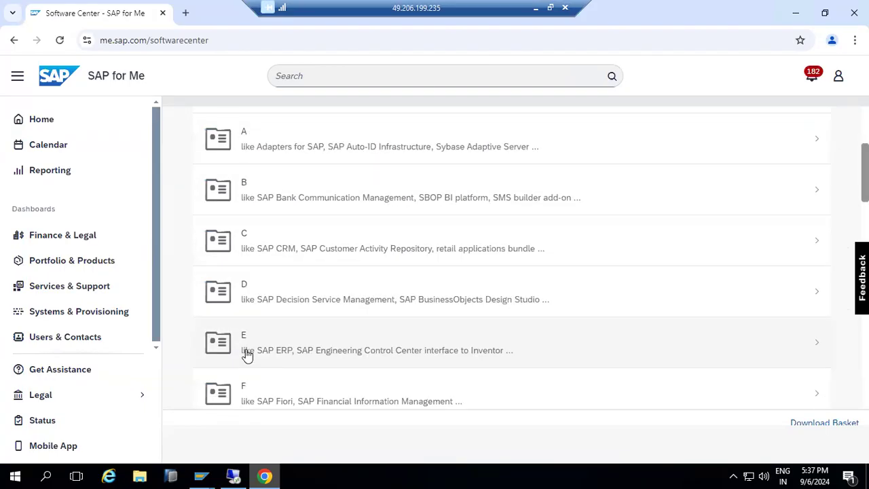
scroll(249, 361, "down", 10)
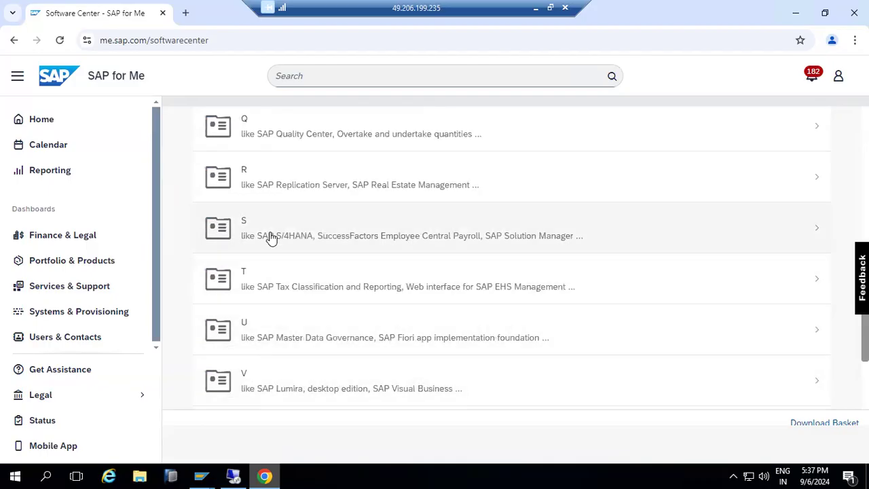
left_click(271, 237)
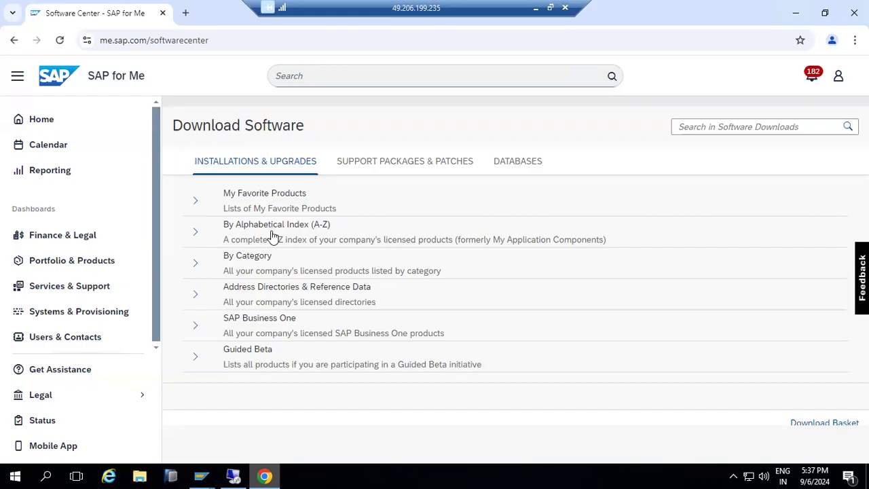
- After checking the Add-On Installation Tool, reopen the A-Z index at letter S
left_click(207, 475)
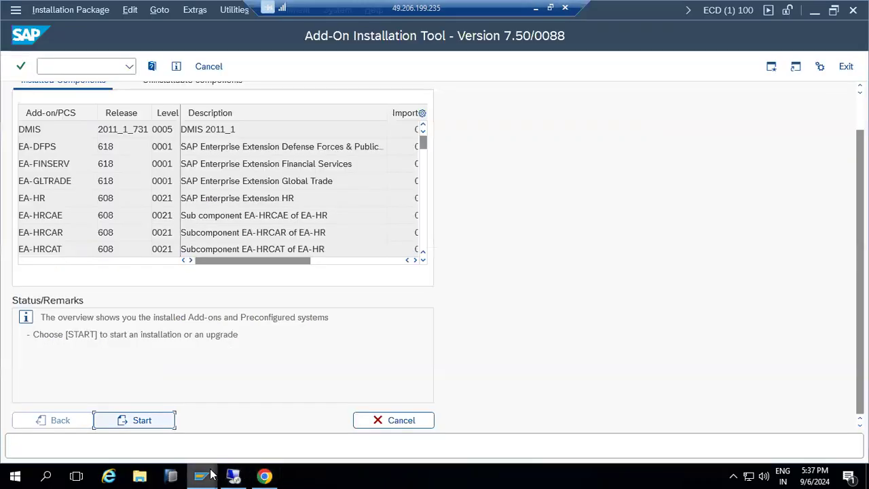
mouse_move(209, 474)
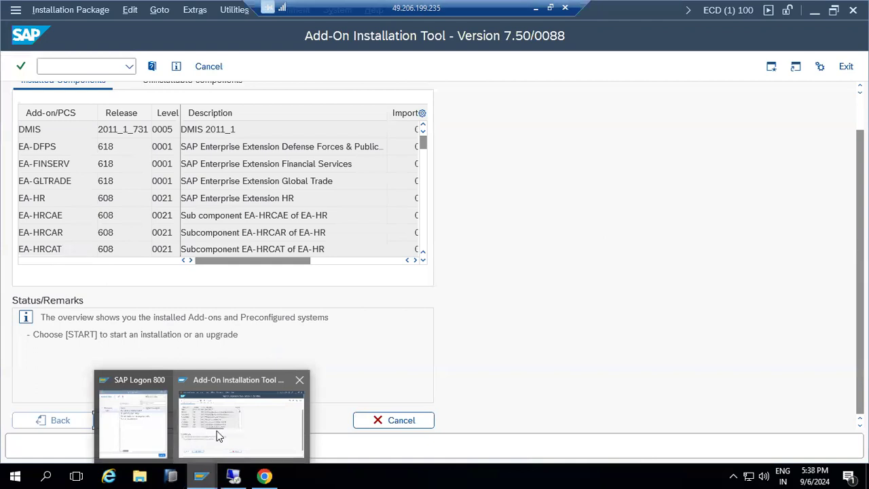
left_click(265, 475)
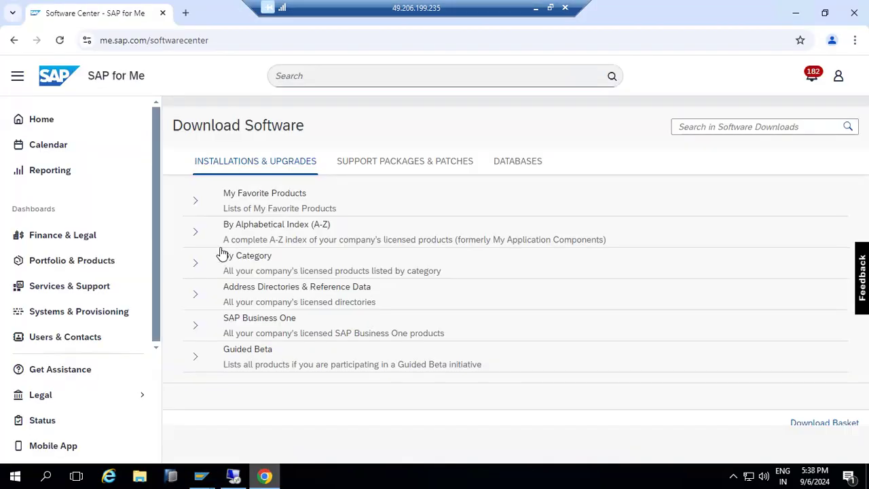
left_click(195, 233)
scroll(262, 307, "down", 8)
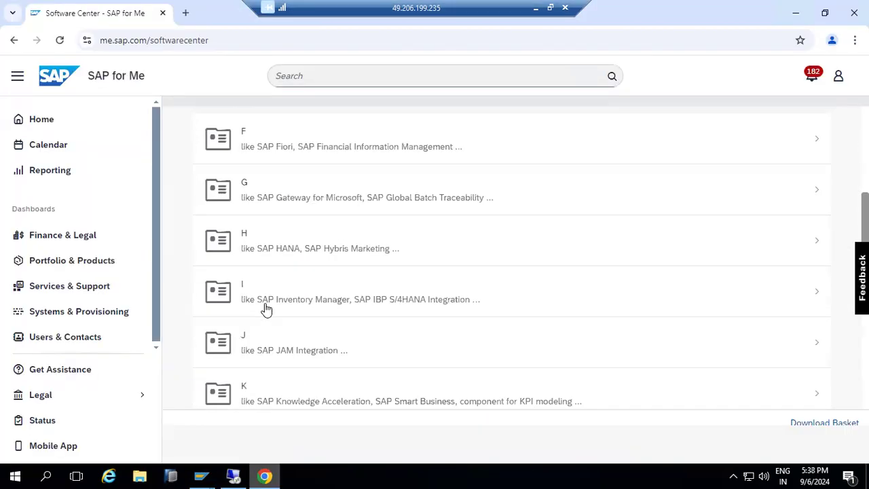
scroll(266, 310, "down", 6)
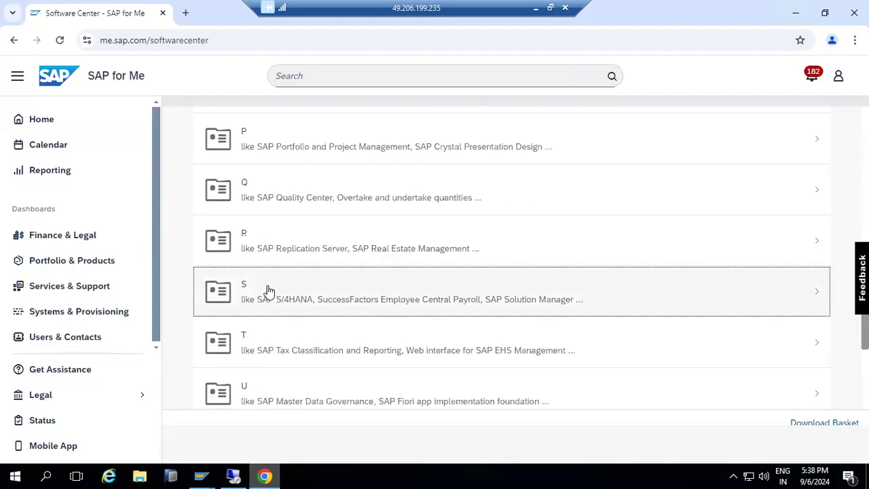
left_click(267, 290)
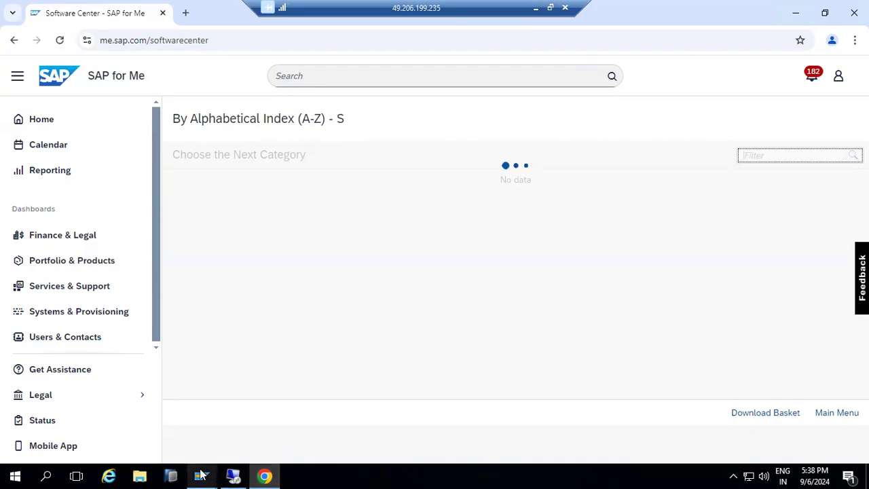
- Scroll the S products list down to ST-A/PI, then go back to the Add-On Installation Tool
mouse_move(201, 474)
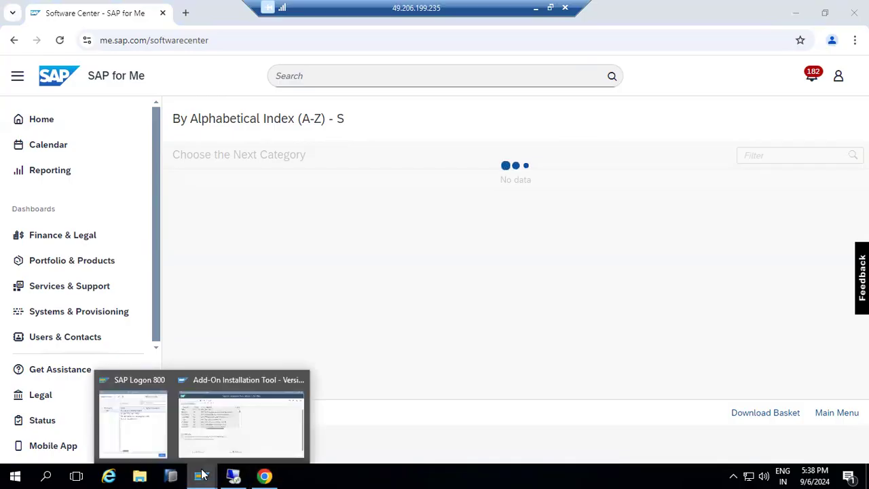
left_click(241, 415)
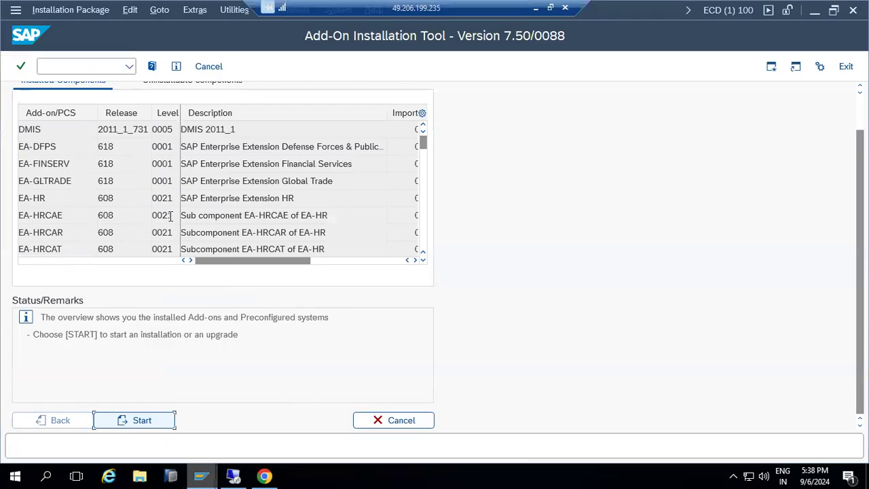
mouse_move(209, 475)
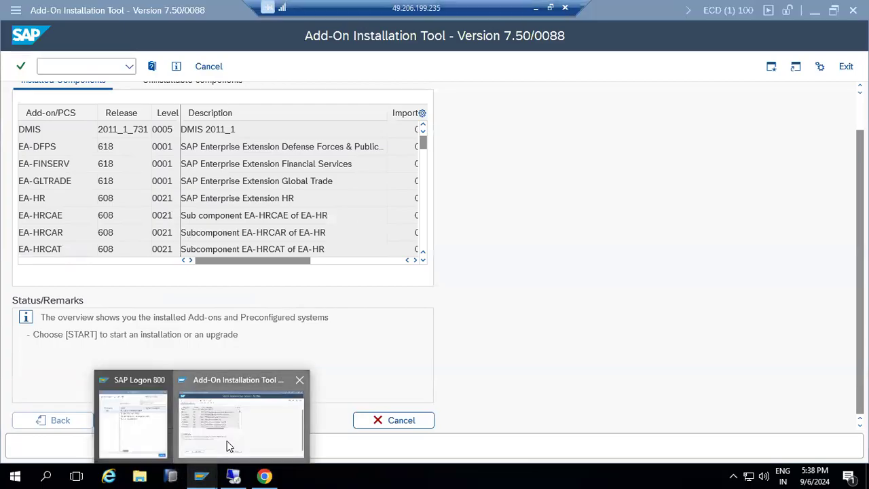
left_click(264, 475)
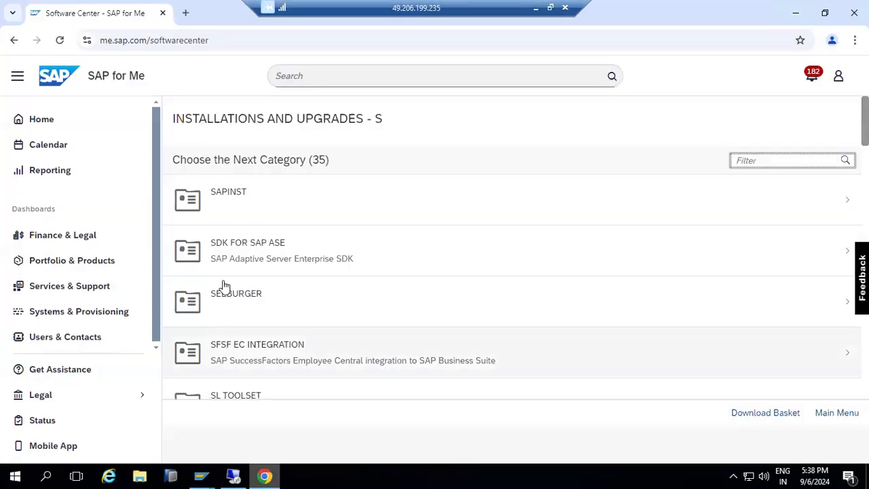
scroll(299, 254, "down", 1)
scroll(299, 255, "down", 3)
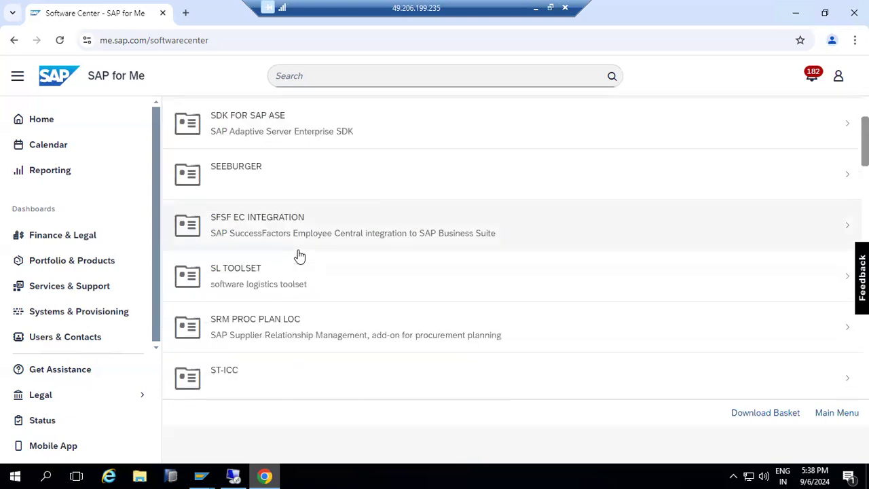
scroll(299, 255, "down", 3)
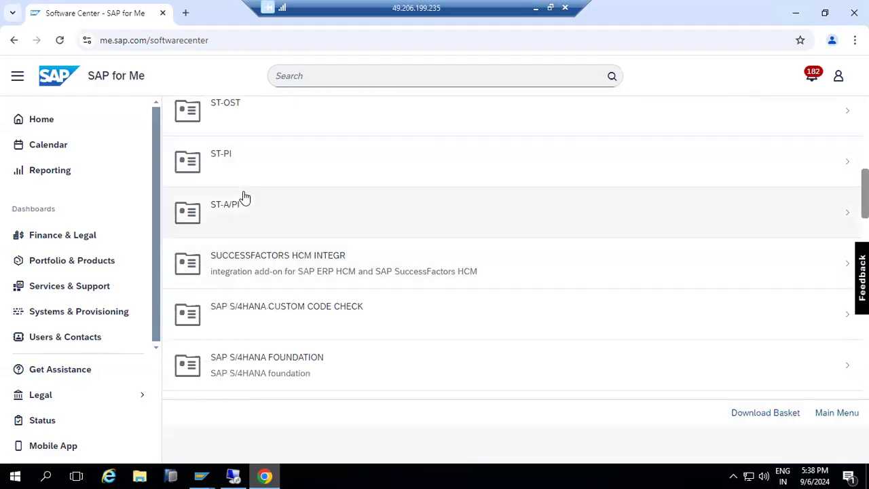
mouse_move(201, 475)
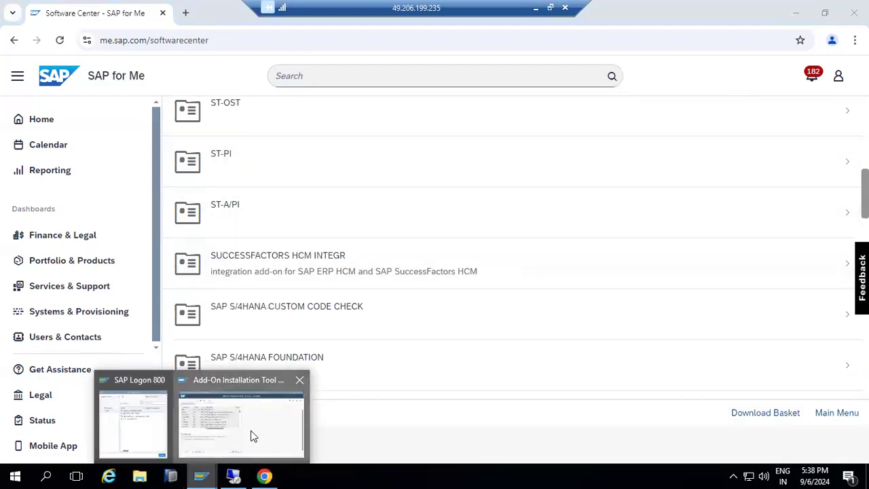
left_click(251, 434)
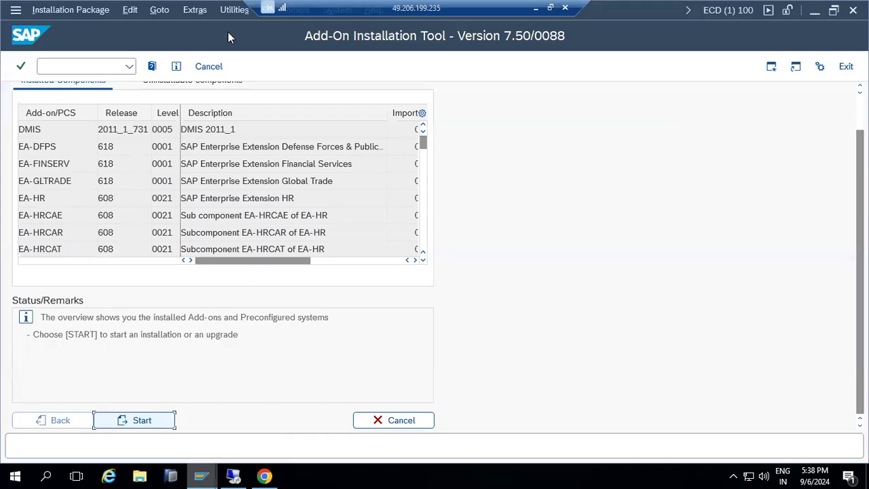
left_click_drag(335, 11, 462, 9)
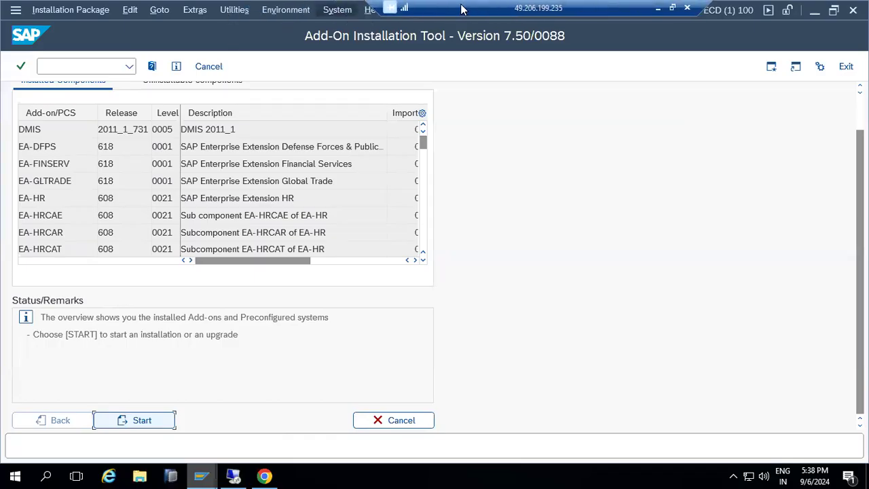
left_click(337, 9)
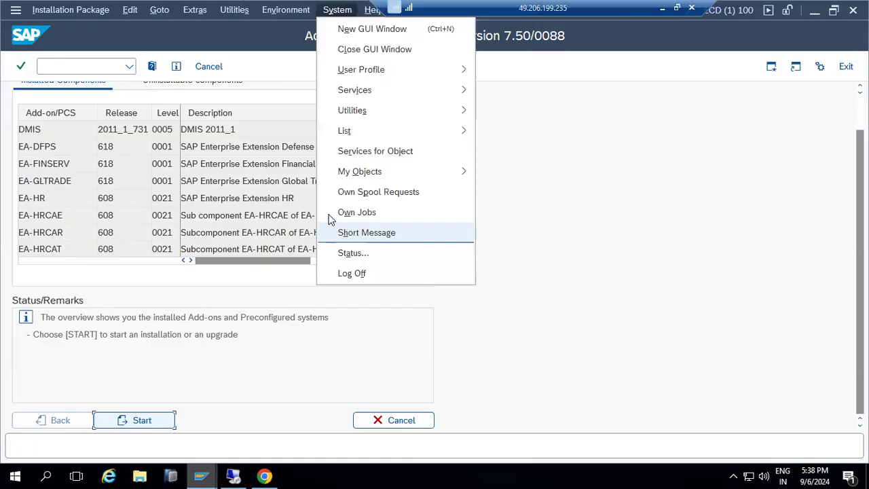
left_click(342, 260)
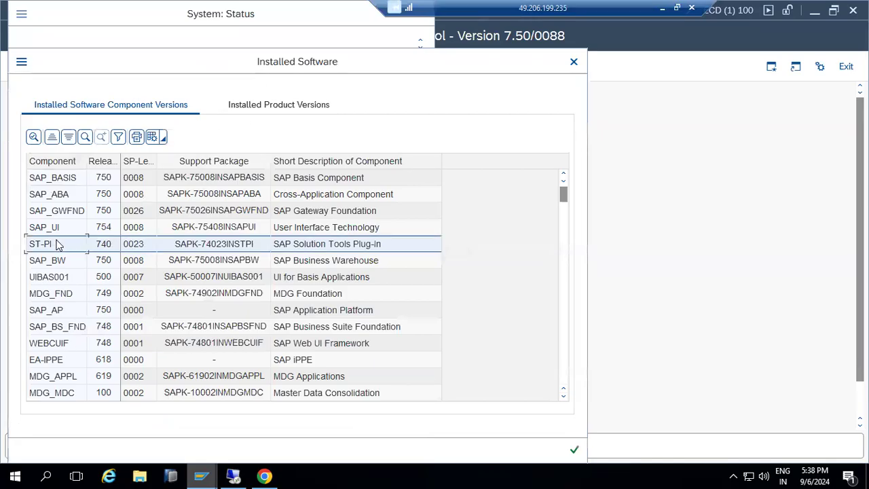
scroll(75, 353, "down", 11)
scroll(78, 370, "down", 20)
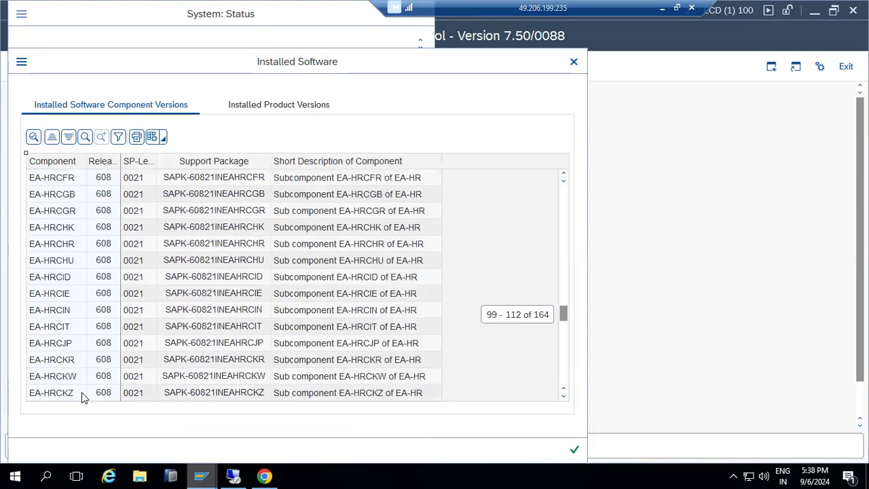
scroll(85, 397, "down", 6)
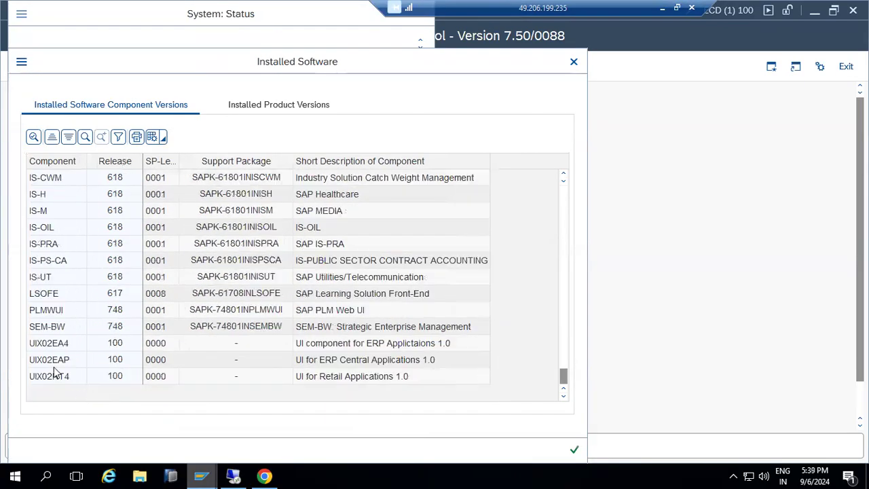
scroll(55, 286, "up", 3)
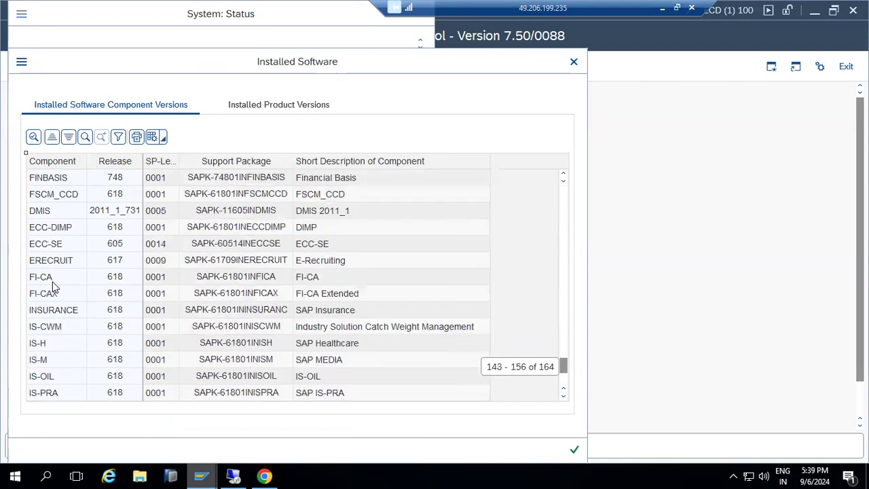
scroll(57, 287, "up", 20)
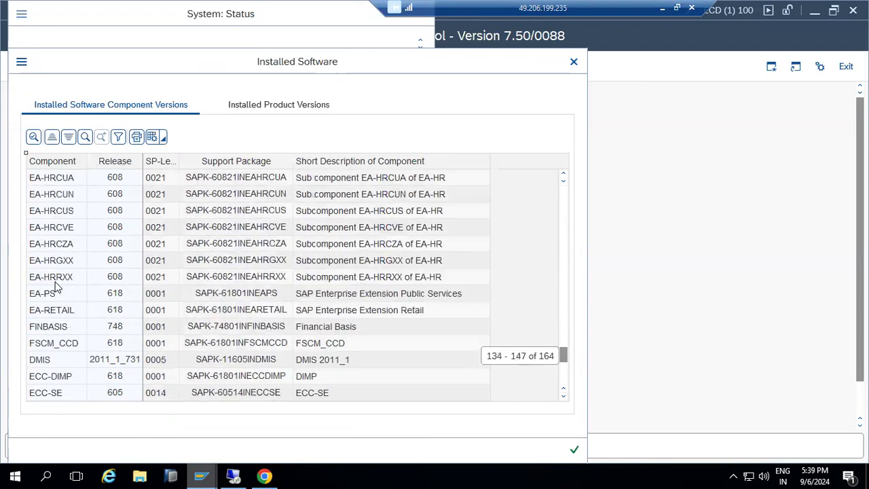
scroll(58, 290, "up", 20)
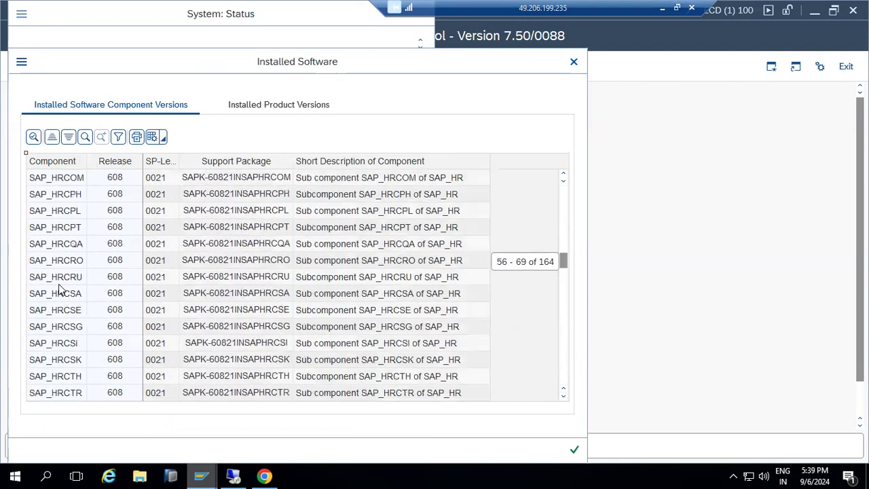
left_click(574, 448)
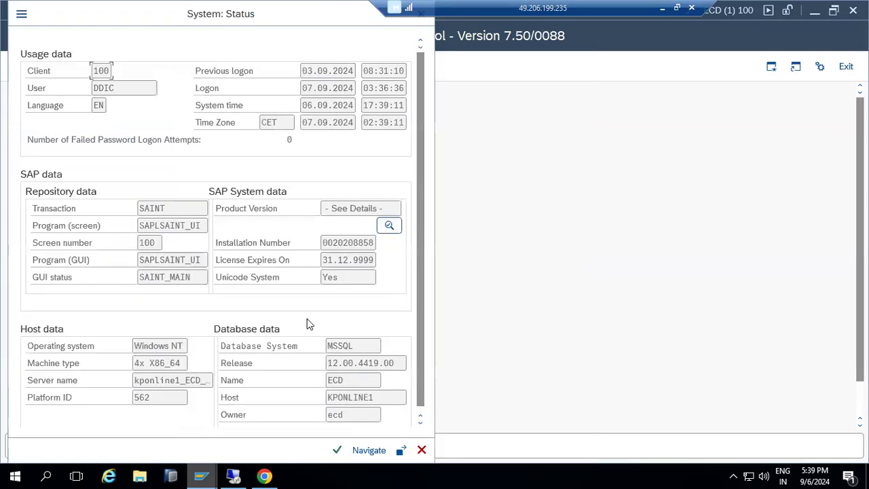
left_click(422, 449)
- Open ST-A/PI > 01V_731 > INSTALLATION and download the SAPKITABC3 file
left_click(265, 475)
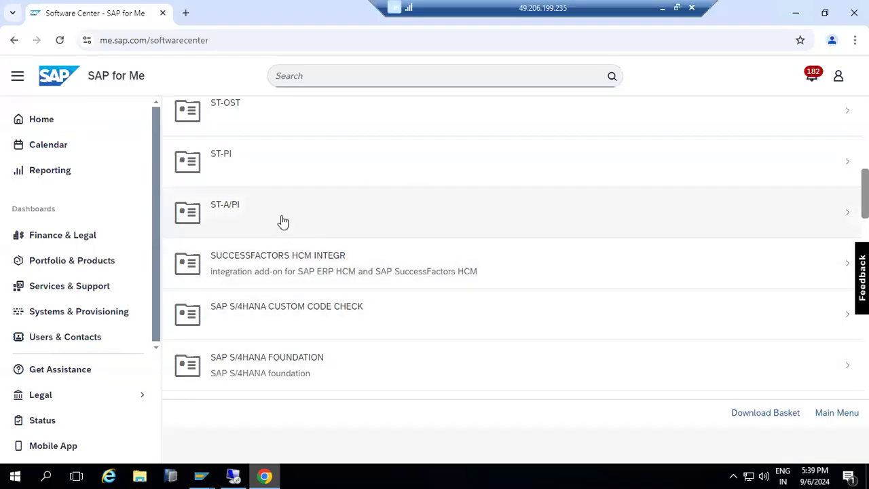
left_click(283, 222)
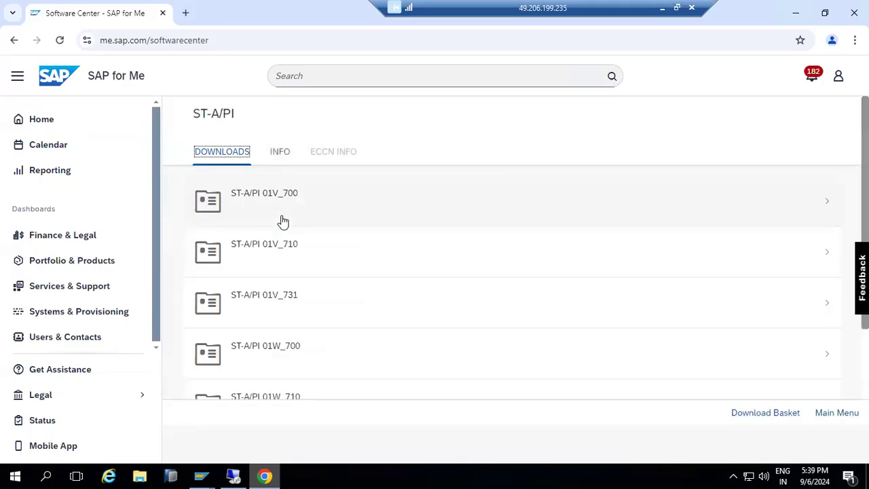
scroll(249, 310, "down", 3)
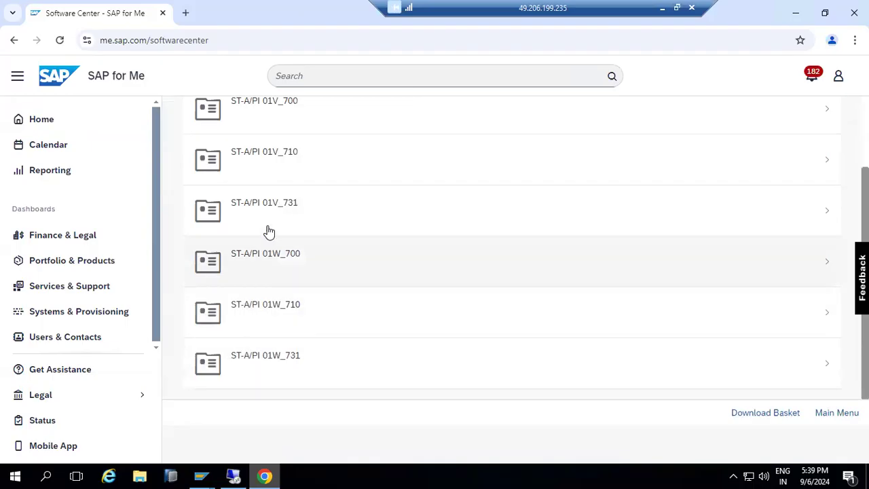
left_click(267, 219)
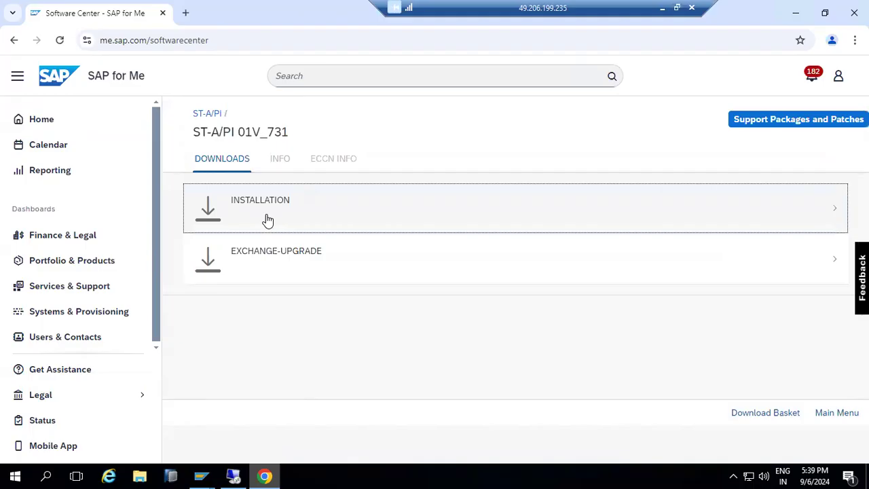
left_click(267, 219)
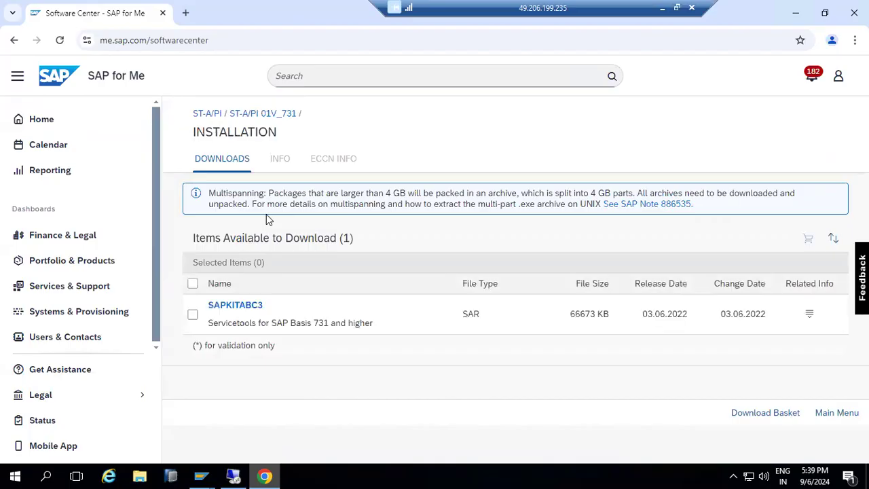
left_click(244, 306)
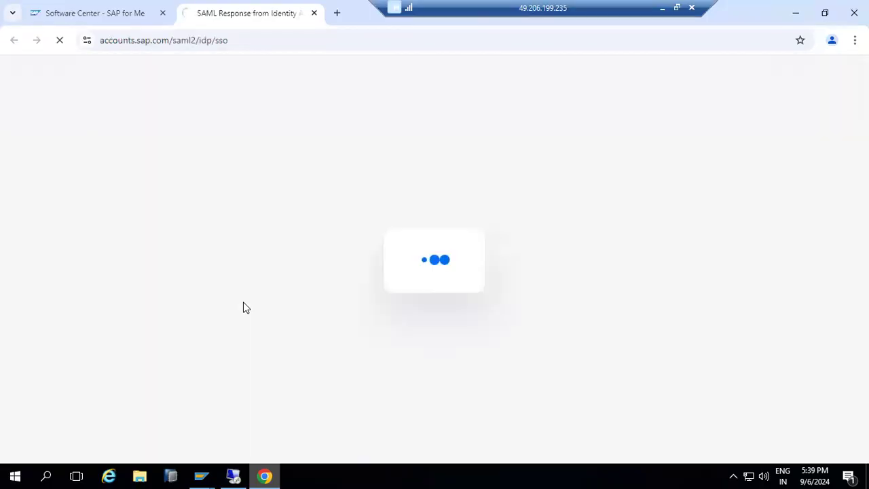
- Return to the ST-A/PI list of releases
left_click(110, 14)
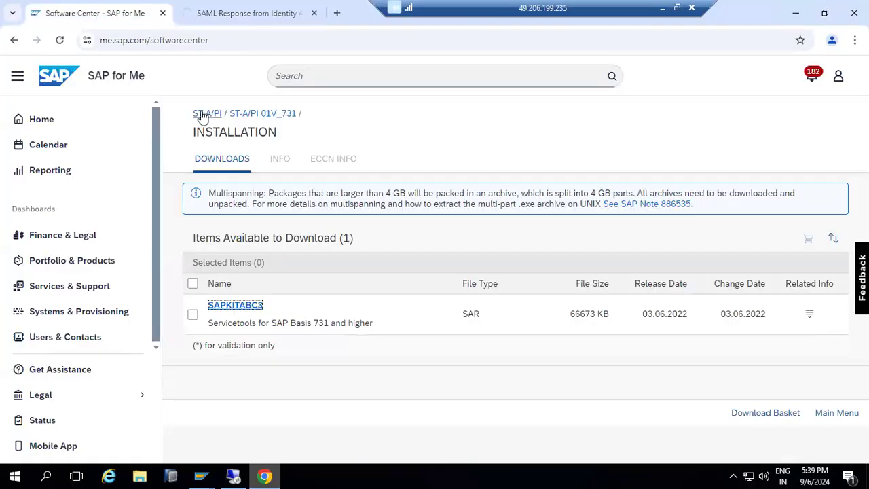
left_click_drag(211, 334, 239, 330)
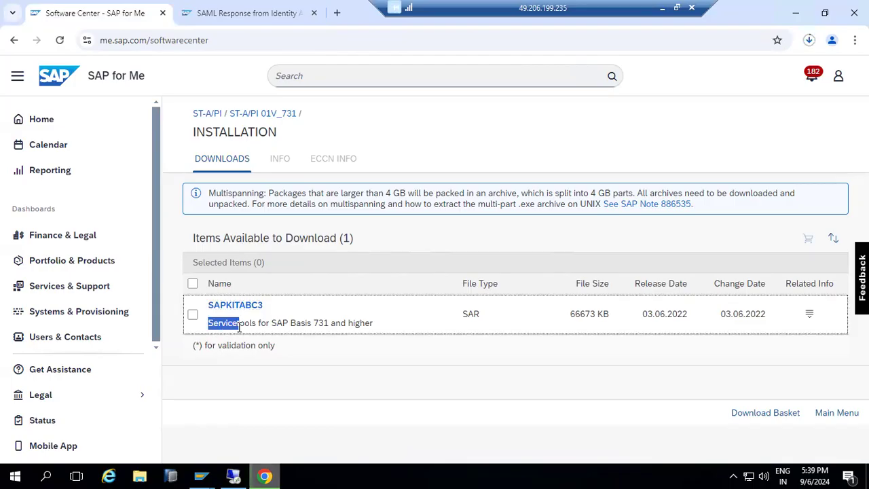
left_click(209, 113)
- Log on to SAP ECC DEVELOPMENT in client 000 with the user and password
mouse_move(196, 475)
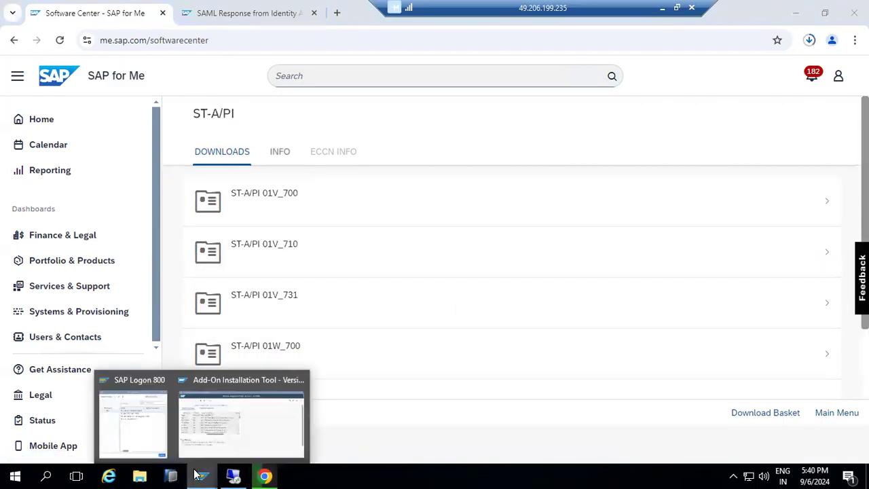
left_click(224, 412)
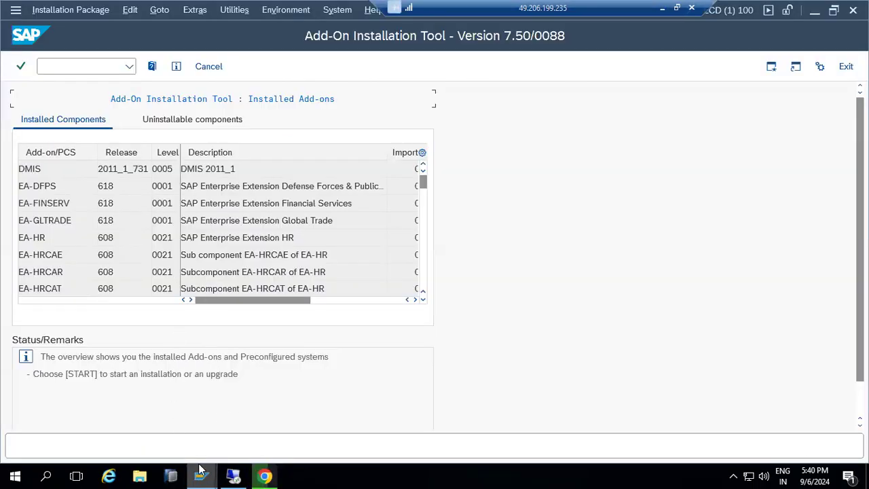
mouse_move(201, 475)
left_click(142, 427)
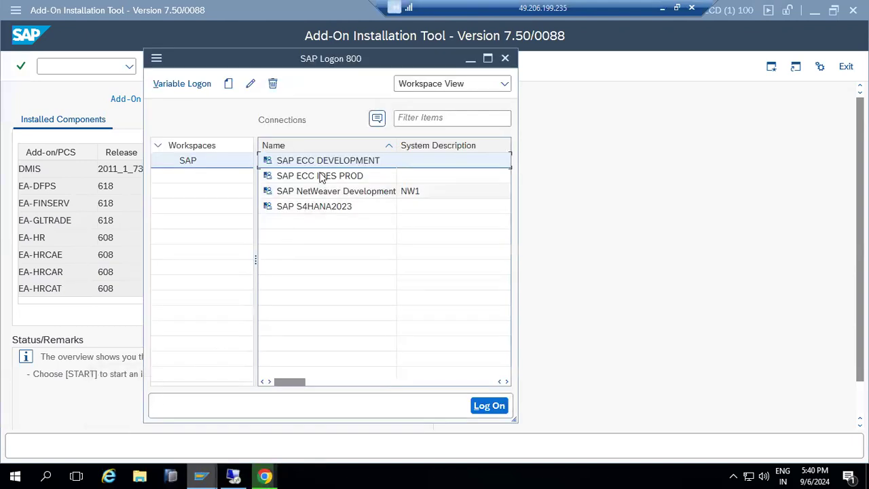
double_click(292, 161)
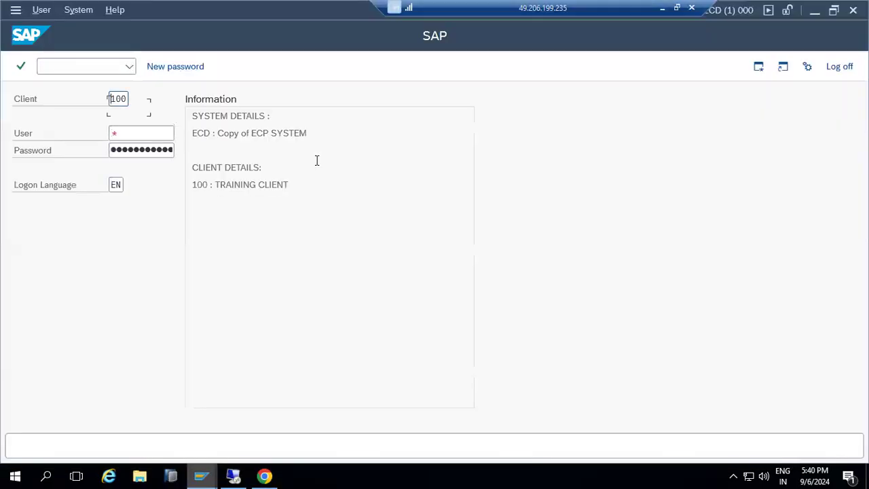
key("shift+End")
type("000")
key("Tab")
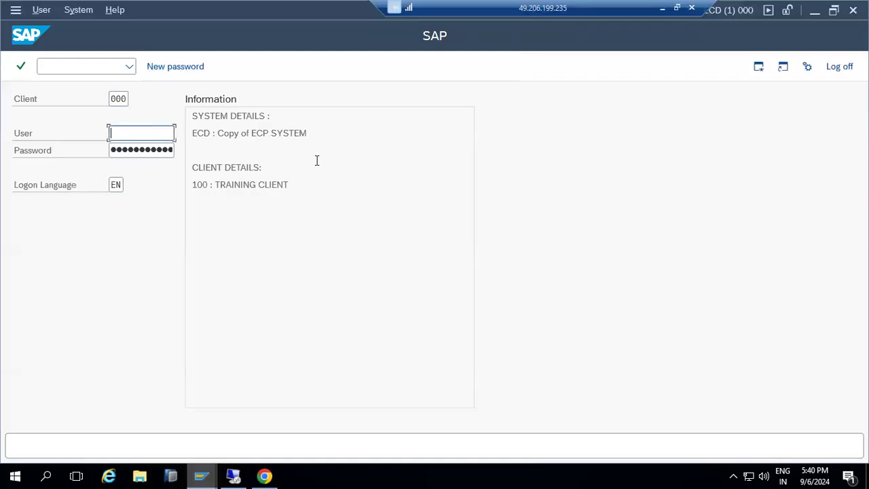
type("ddic")
key("Tab")
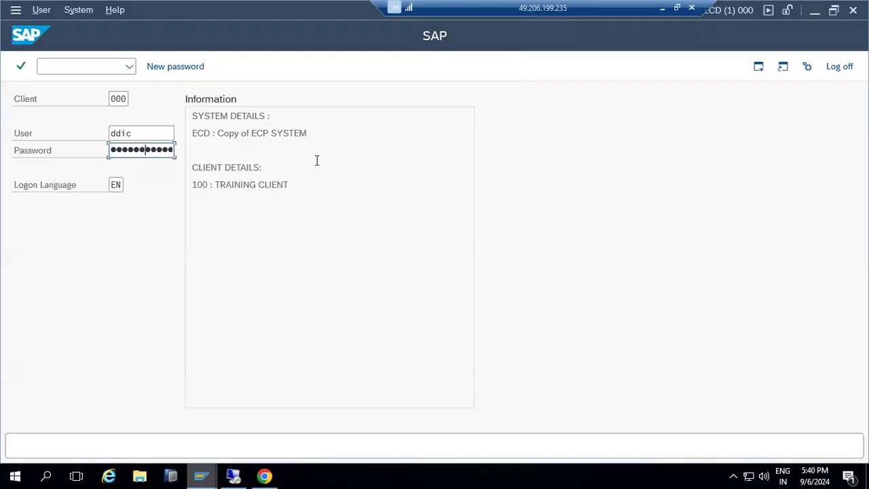
key("Return")
- Run transaction spam in client 000 to reach the installation tool
type("spam")
key("Return")
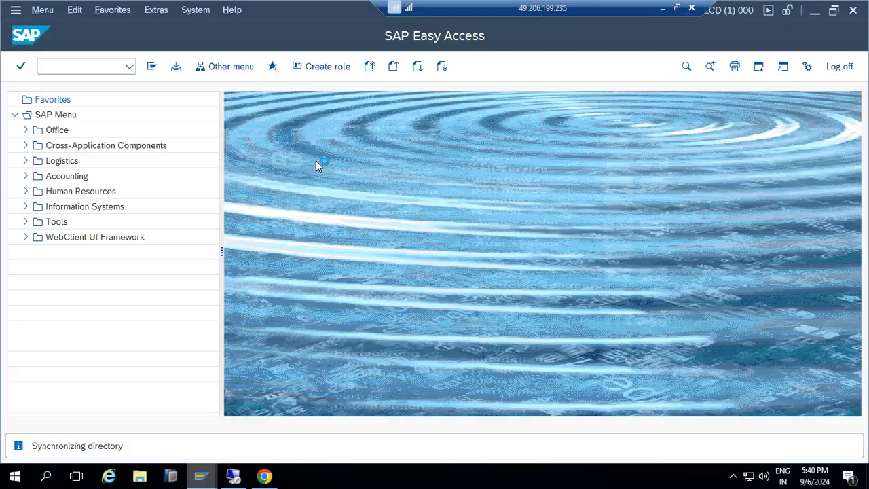
left_click(265, 476)
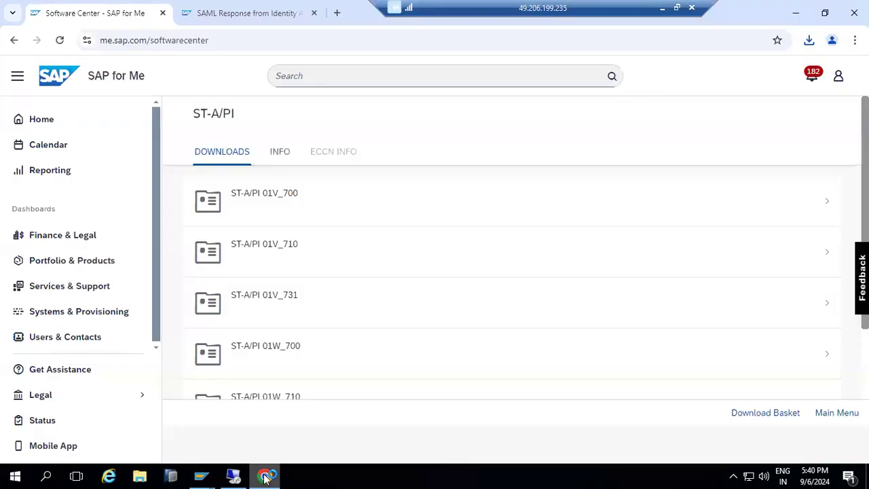
left_click(265, 476)
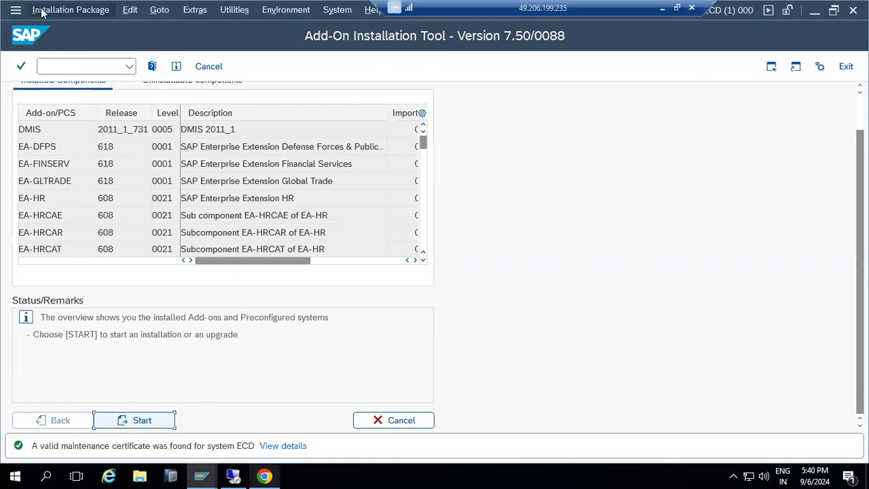
- Load KITABC3.SAR from the Downloads folder as a SAR archive from frontend, allowing file access
left_click(45, 12)
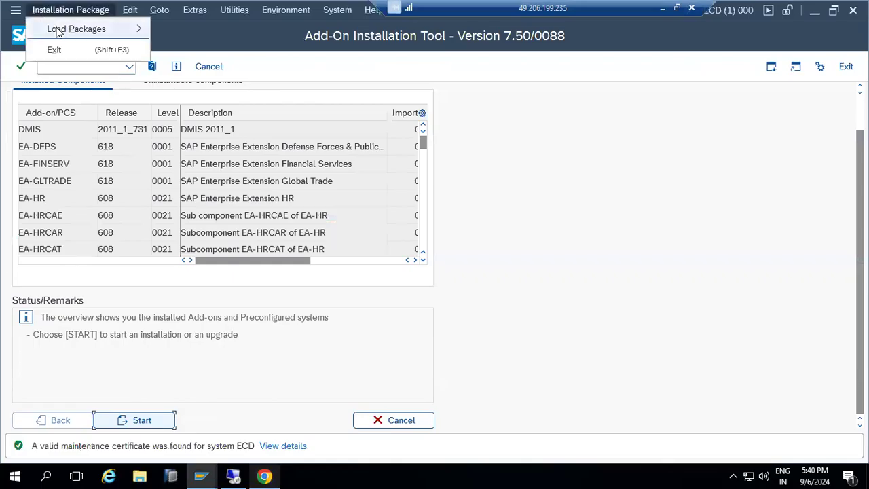
mouse_move(94, 28)
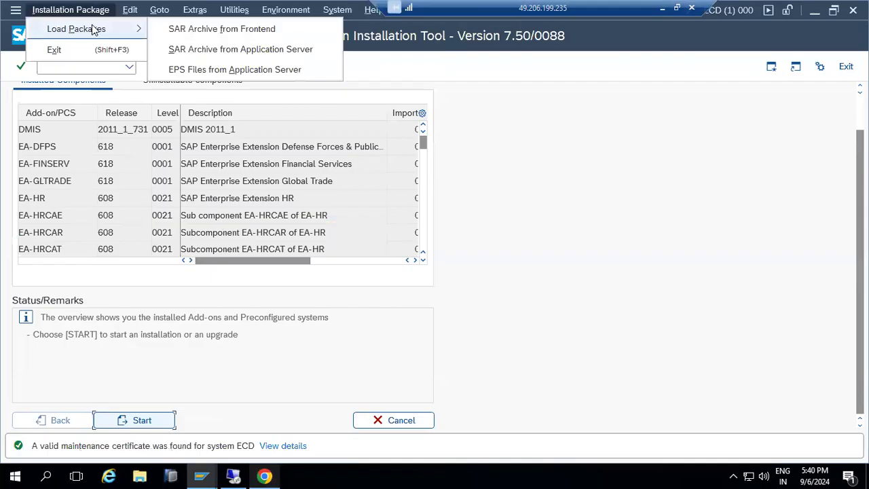
left_click(185, 28)
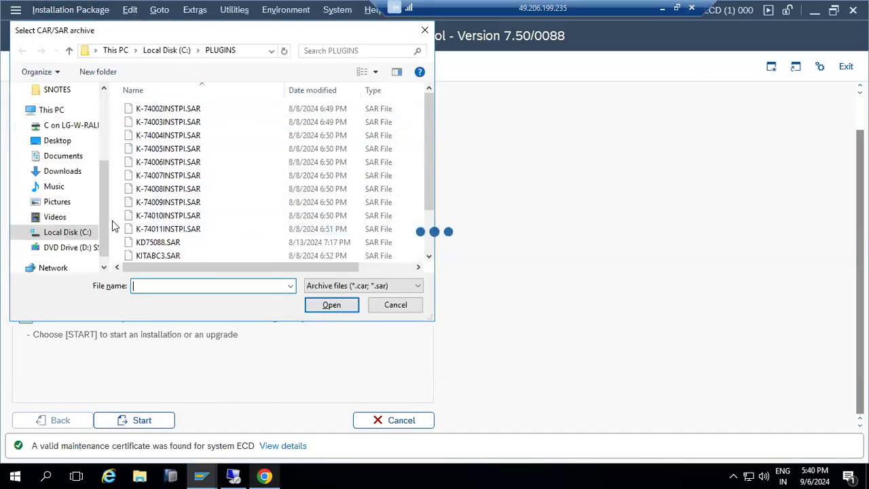
left_click(59, 175)
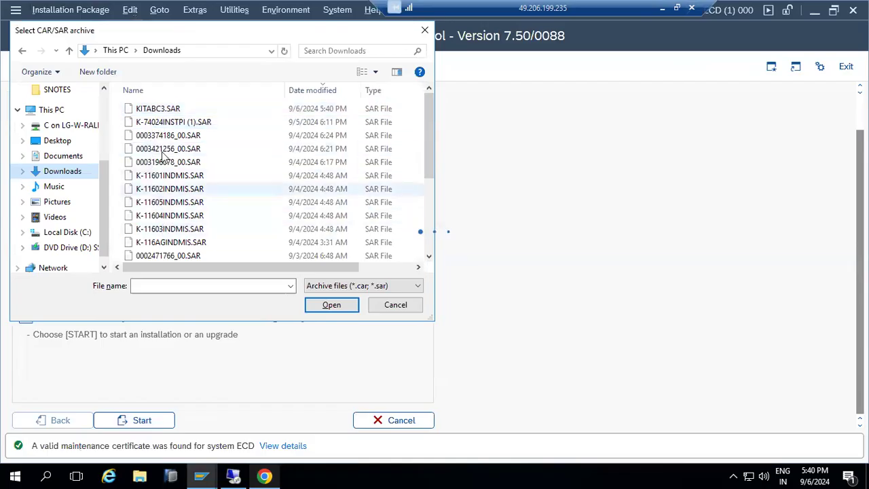
double_click(156, 109)
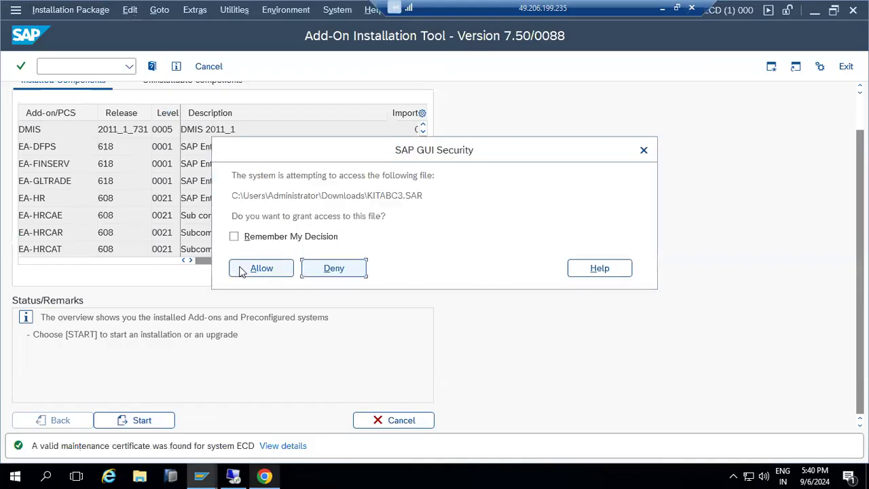
left_click(258, 268)
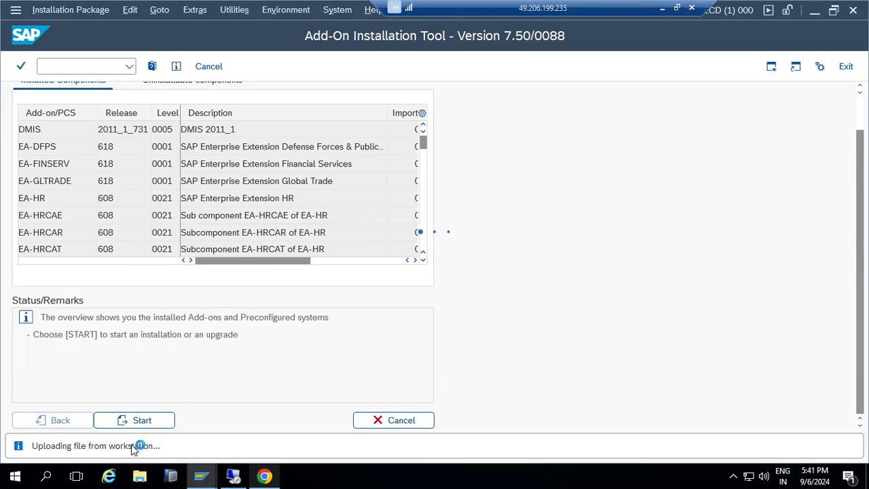
left_click(264, 476)
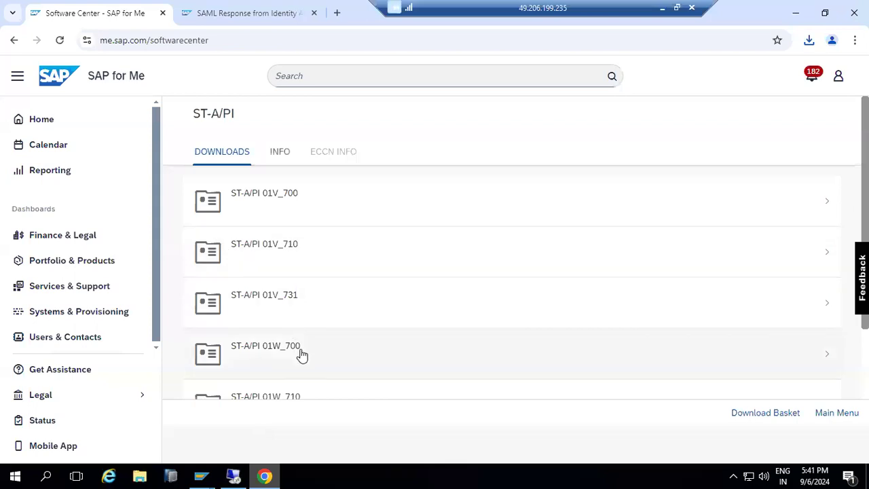
- Open the ST-A/PI 01V_731 support packages list (SAPKITABC4 to SAPKITABC6), then switch to File Explorer
scroll(305, 367, "down", 1)
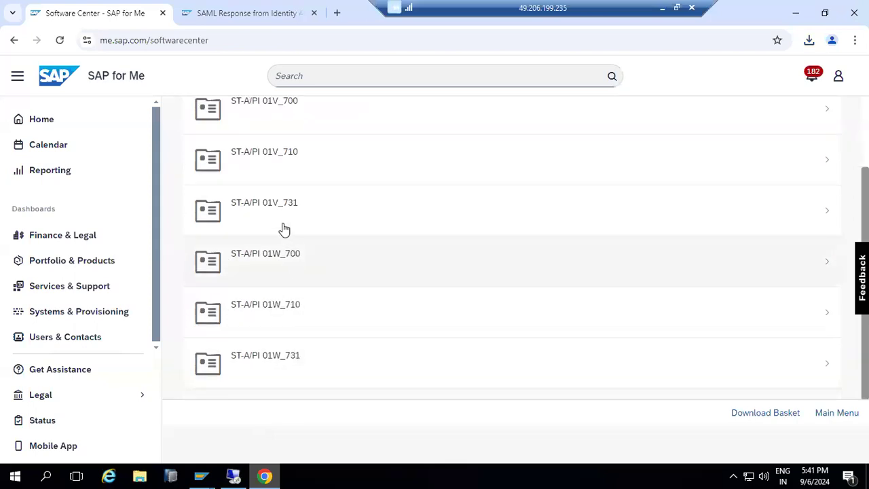
left_click(278, 220)
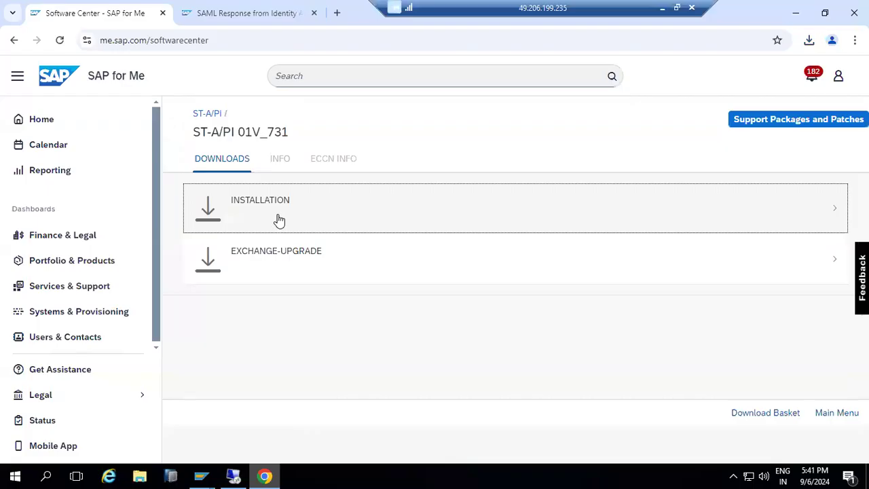
left_click(786, 126)
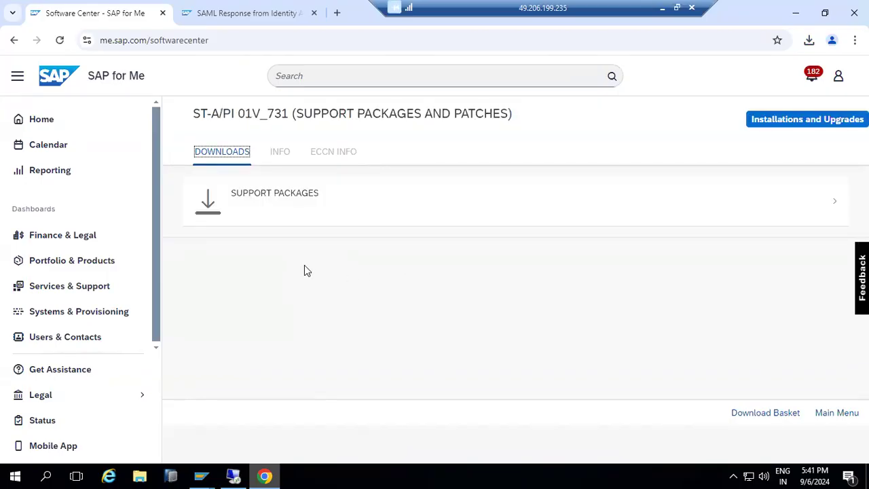
left_click(265, 207)
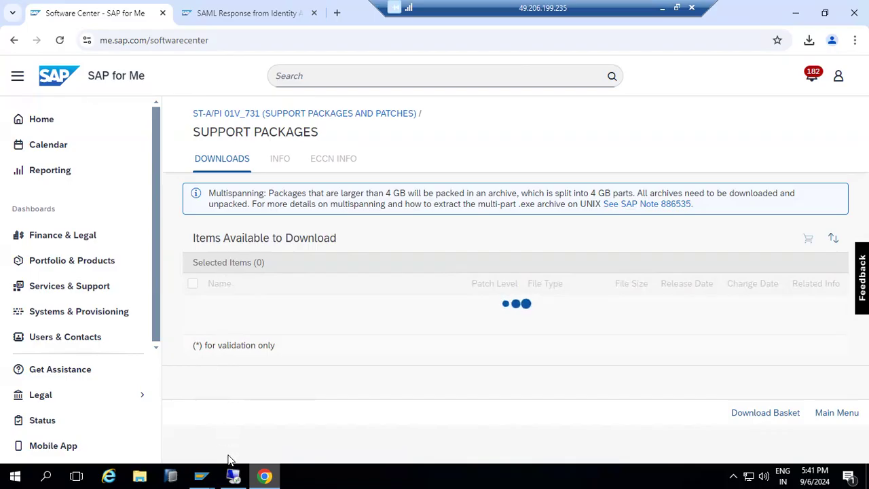
mouse_move(200, 474)
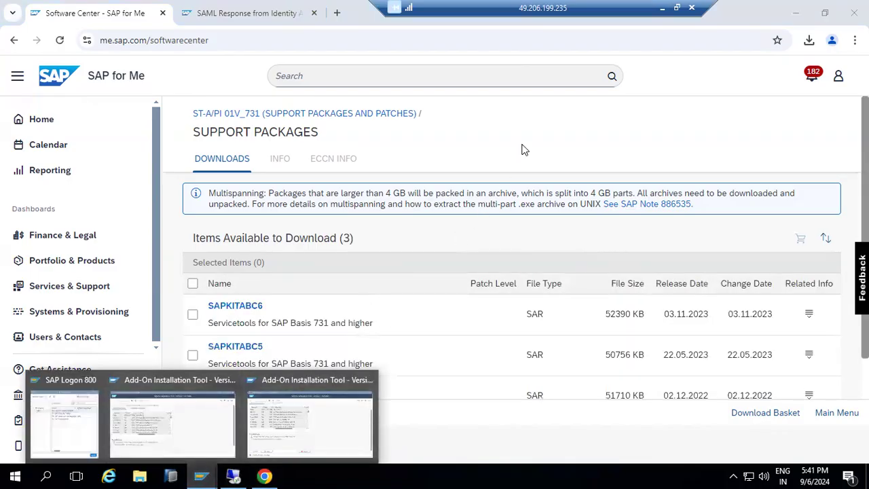
scroll(269, 378, "down", 1)
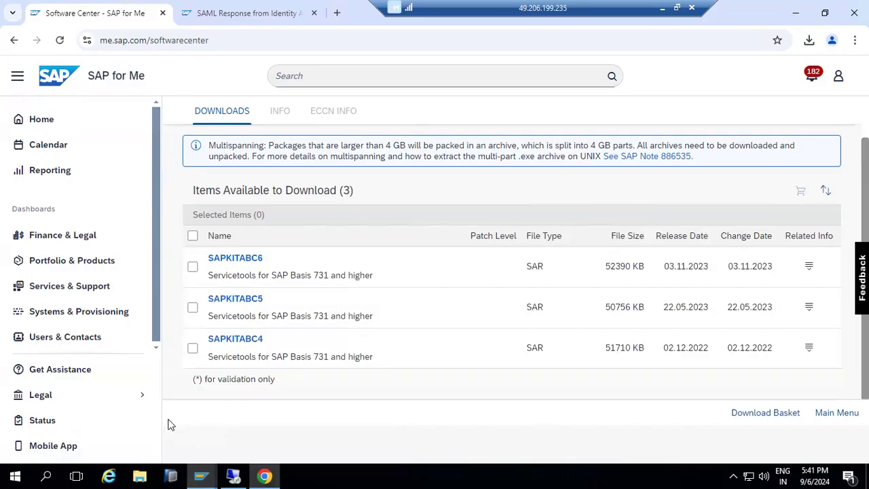
left_click(134, 474)
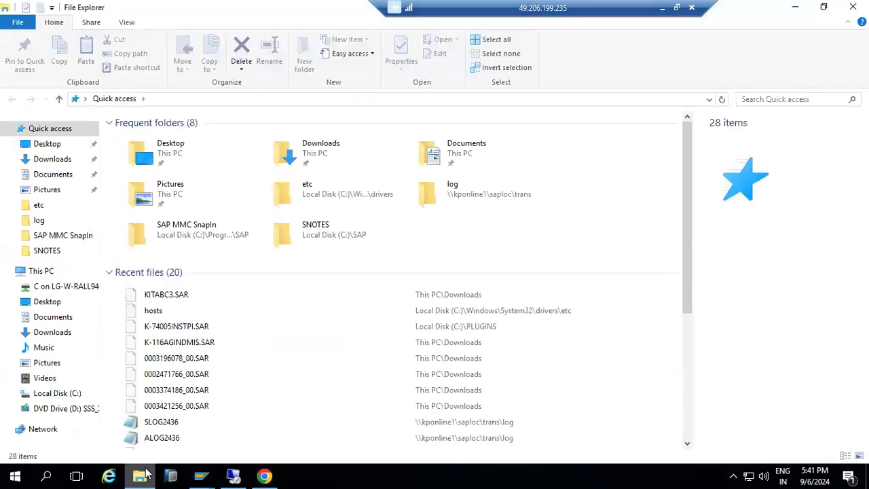
mouse_move(201, 475)
left_click(298, 423)
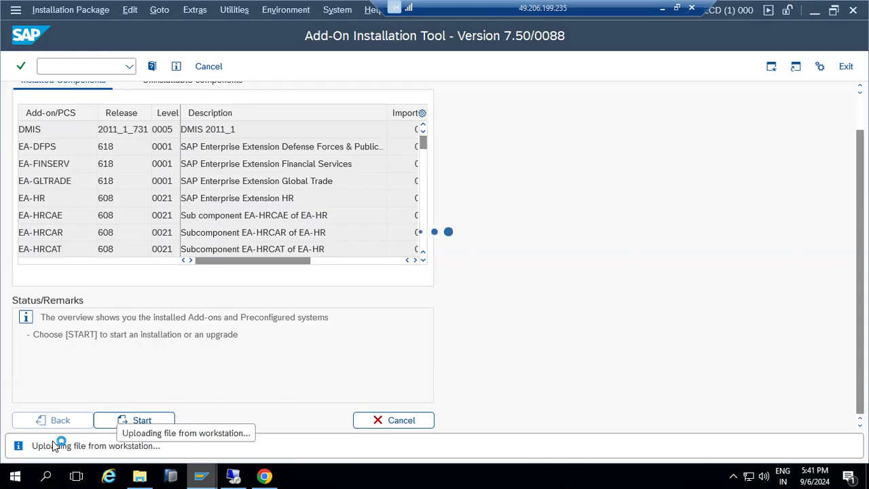
mouse_move(234, 475)
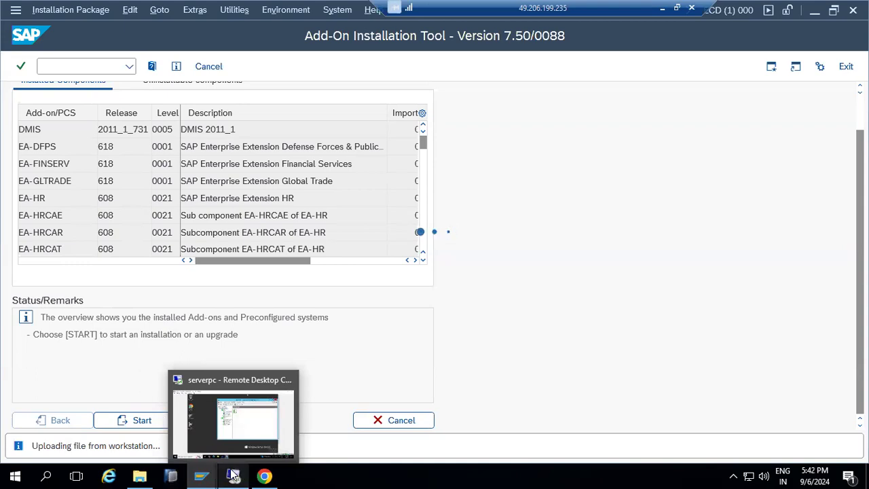
mouse_move(141, 475)
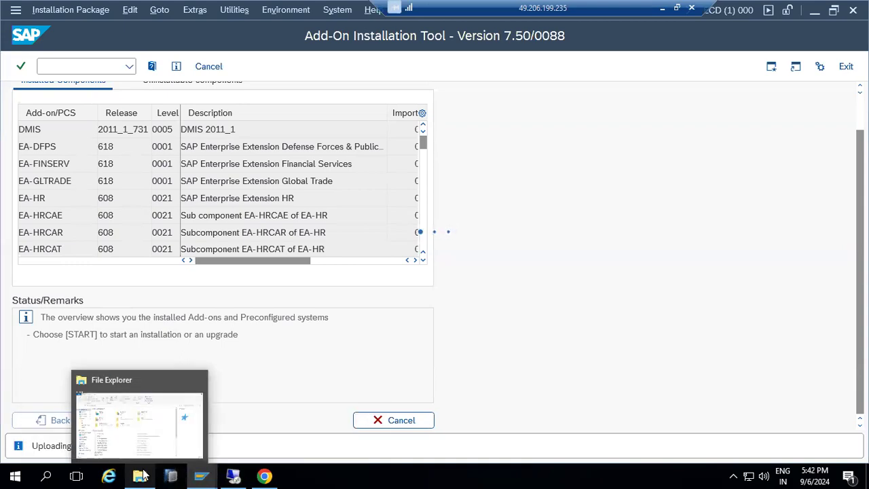
left_click(134, 392)
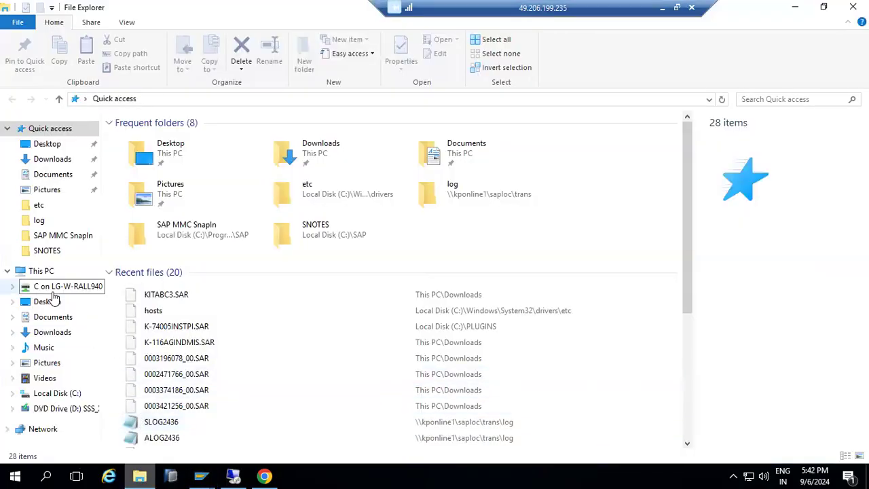
- Permanently delete the two IMDB SAR archives from Downloads
left_click(58, 159)
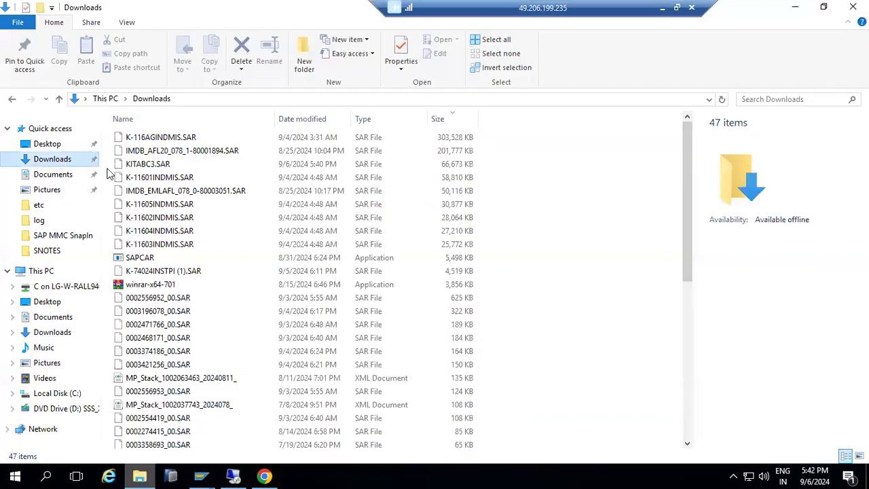
left_click(192, 150)
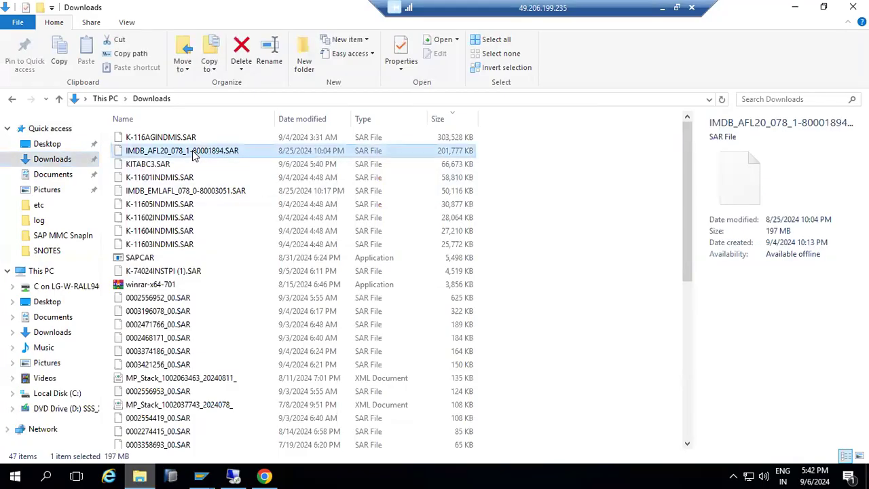
left_click(187, 192, "ctrl")
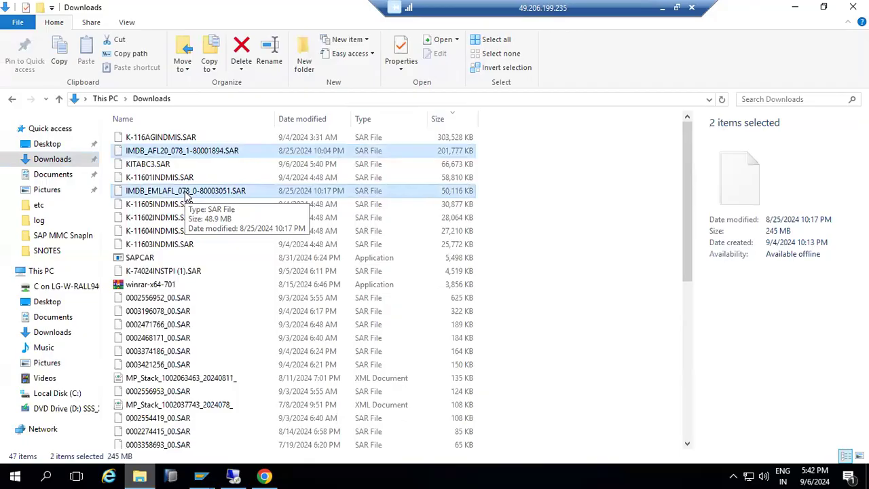
key("shift+Delete")
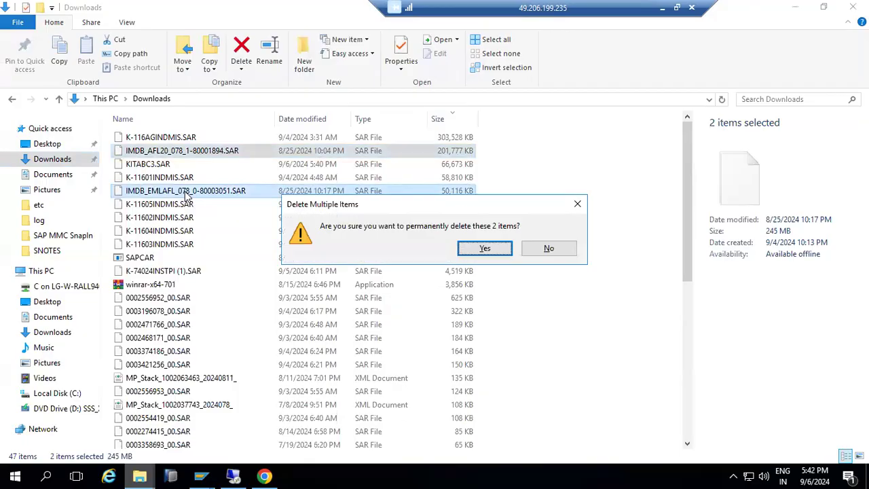
left_click(482, 249)
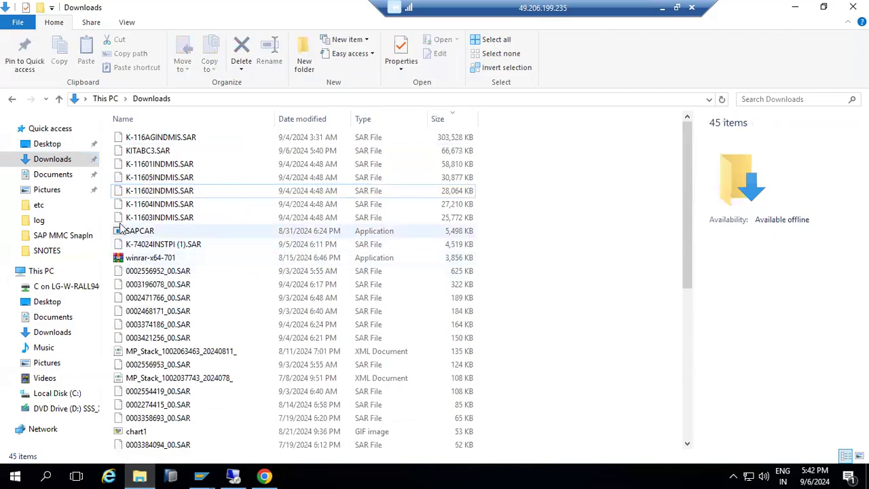
- Select the six INDMIS SAR files, excluding KITABC3.SAR, and copy them
left_click(139, 218)
left_click(136, 202, "shift")
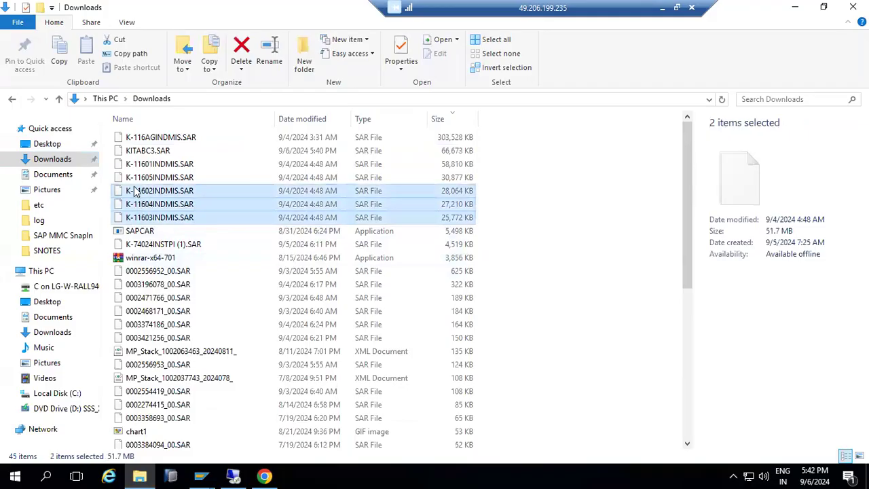
left_click(137, 190, "shift")
left_click(137, 177, "shift")
left_click(136, 165, "shift")
left_click(135, 151, "shift")
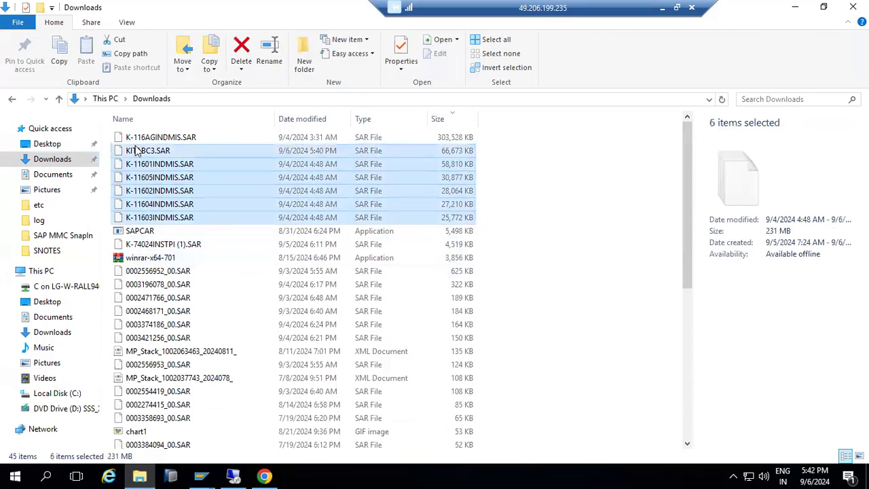
left_click(135, 138, "shift")
left_click(156, 152, "ctrl")
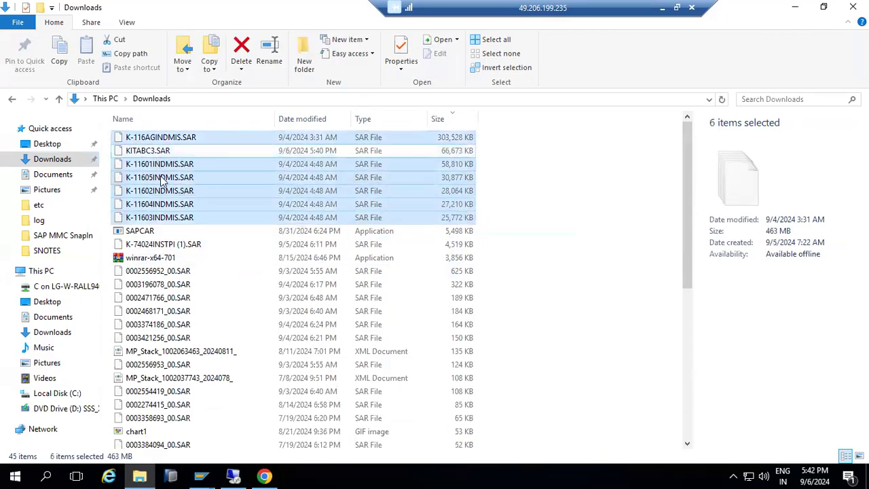
key("ctrl+c")
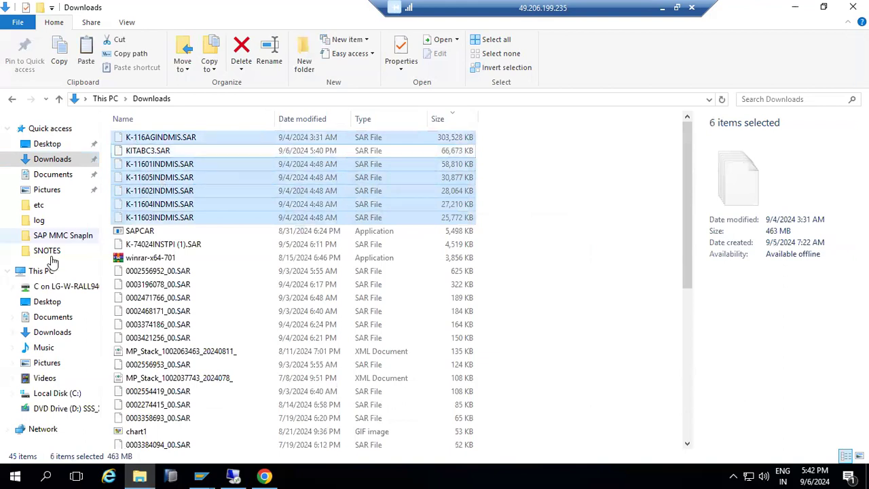
- Paste the six INDMIS files into C:\PLUGINS and return to the Add-On Installation Tool
left_click(41, 271)
double_click(471, 213)
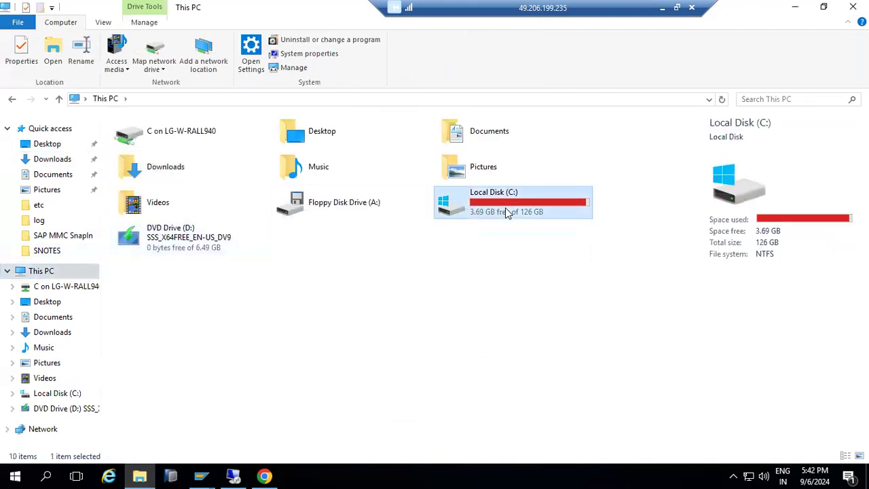
double_click(154, 191)
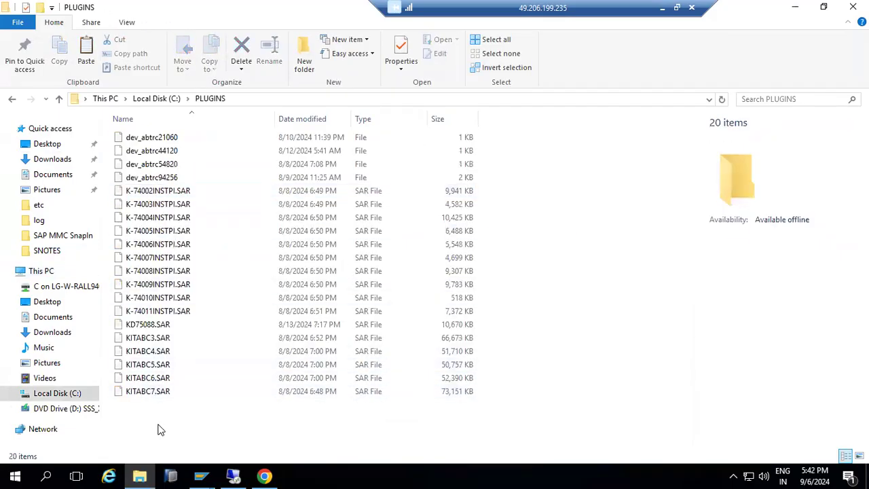
key("ctrl+v")
scroll(207, 374, "down", 2)
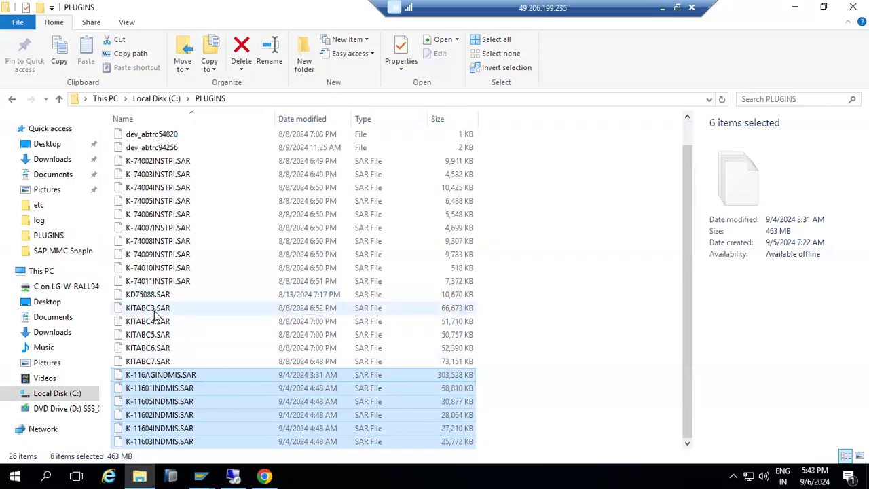
left_click(57, 163)
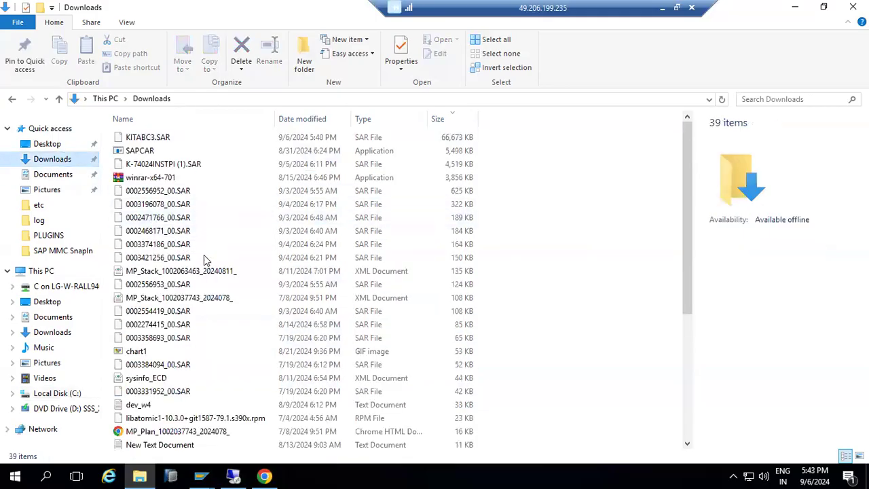
mouse_move(200, 475)
left_click(264, 442)
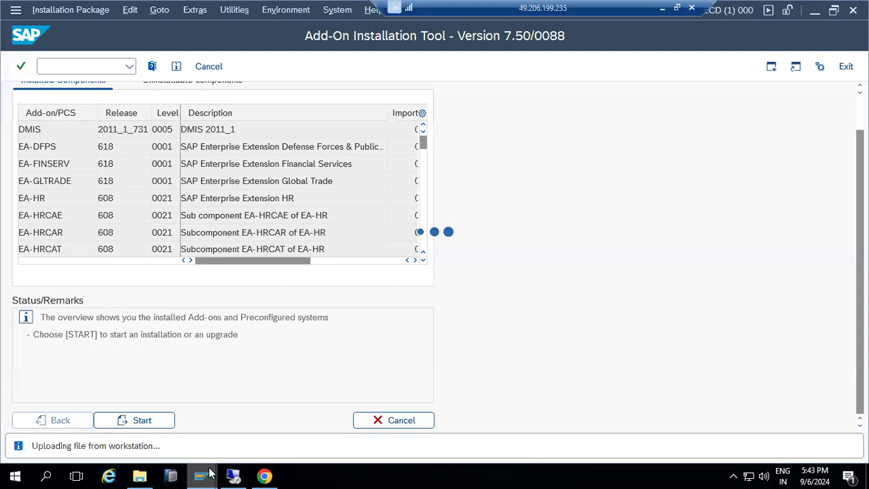
- Log on to SAP NetWeaver Development with the user and password
mouse_move(202, 475)
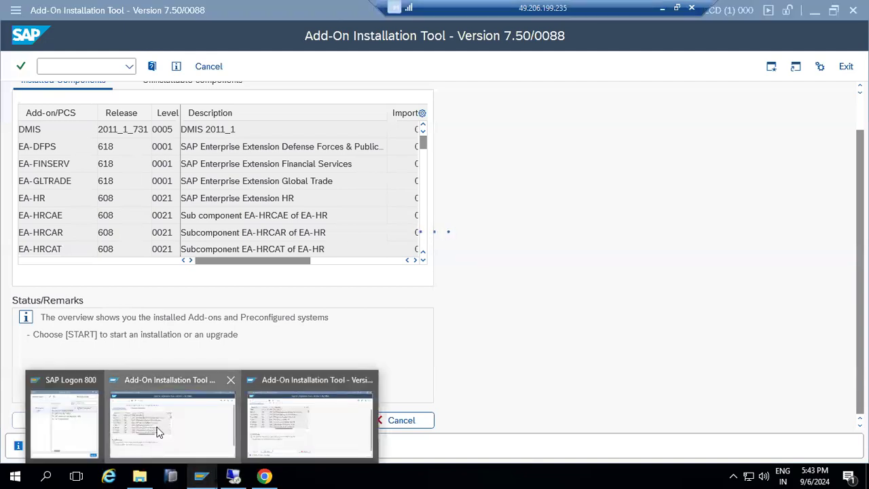
left_click(101, 424)
double_click(304, 193)
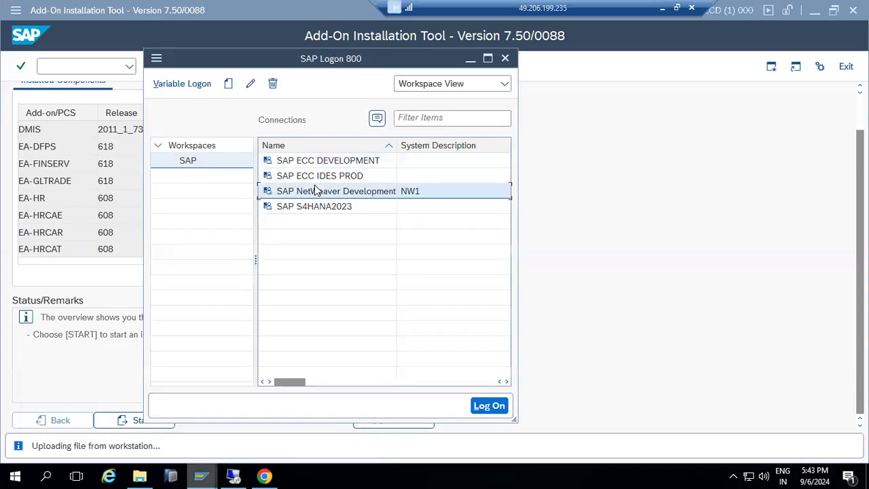
type("basis")
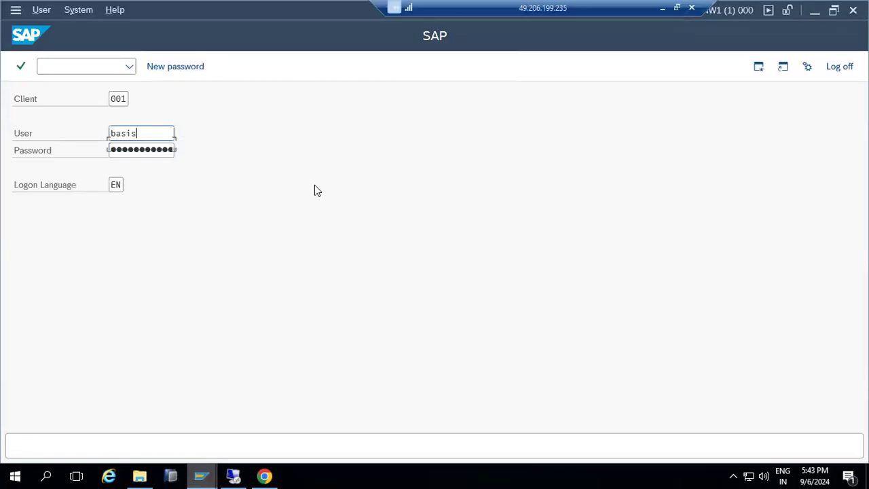
key("Tab")
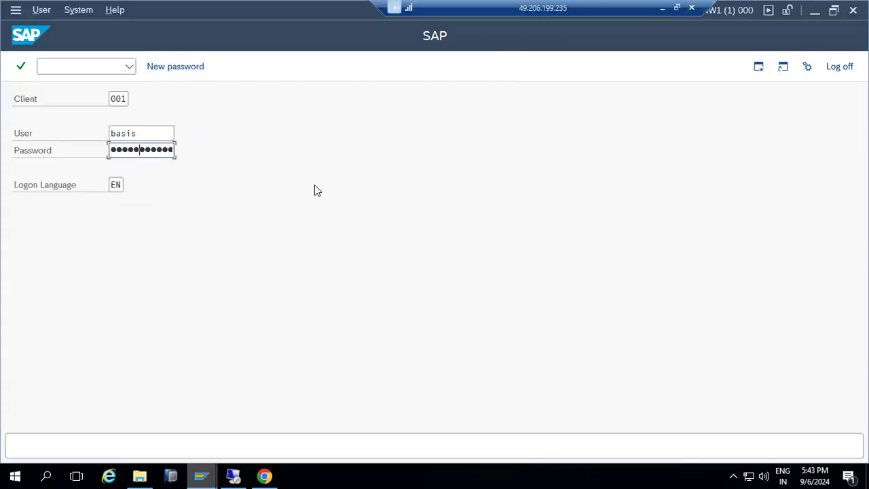
key("Return")
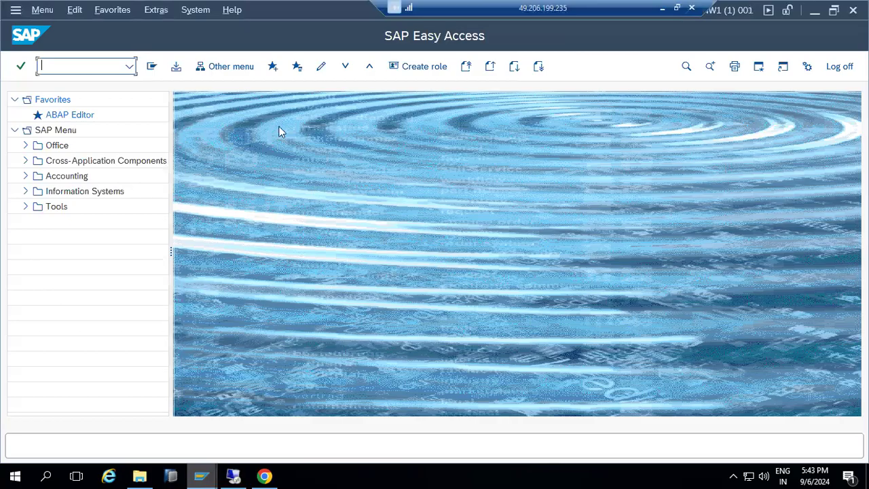
- Check System > Status component versions, confirming ST-A/PI 01V_731 at level 0002
left_click(199, 10)
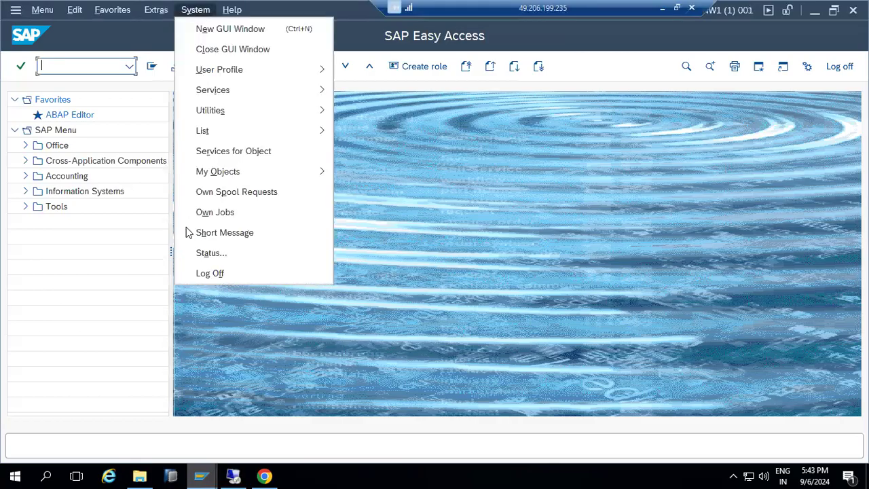
left_click(199, 251)
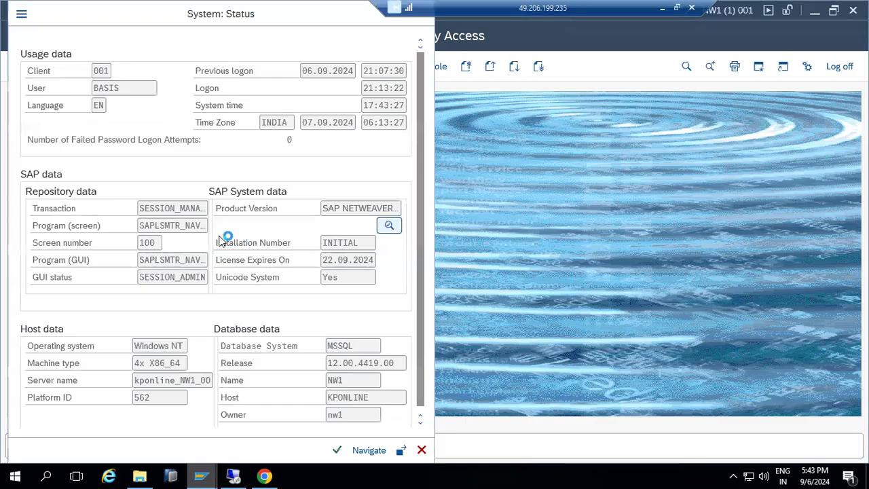
left_click(58, 360)
scroll(59, 366, "down", 1)
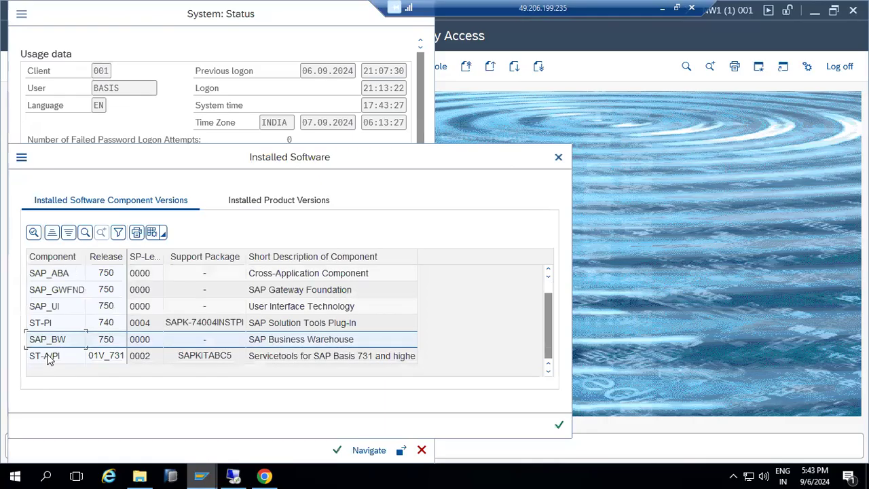
left_click(48, 360)
scroll(49, 357, "up", 1)
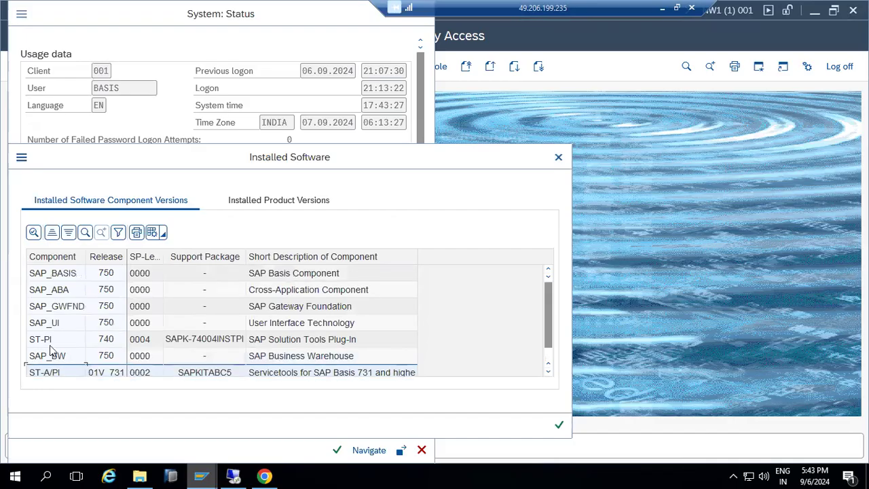
left_click(55, 311)
left_click(558, 156)
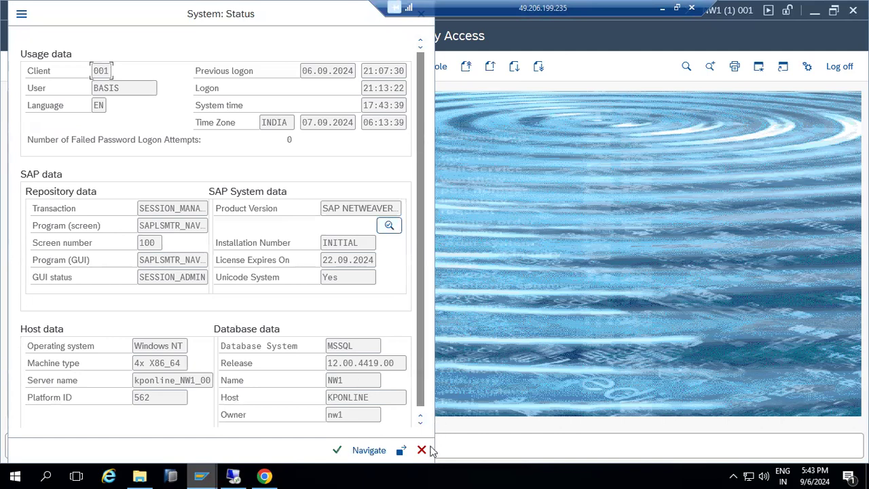
left_click(421, 450)
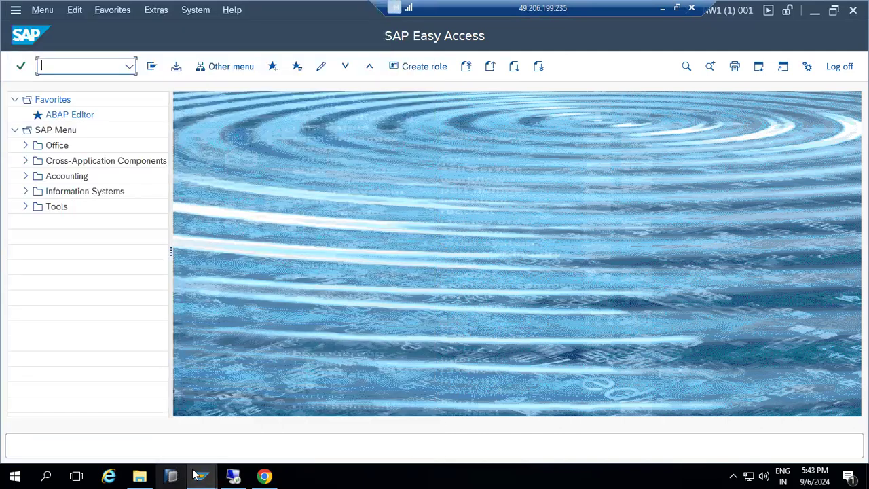
- Browse to C:\PLUGINS and scroll its 26 files to confirm the INDMIS SAR archives are there
left_click(139, 475)
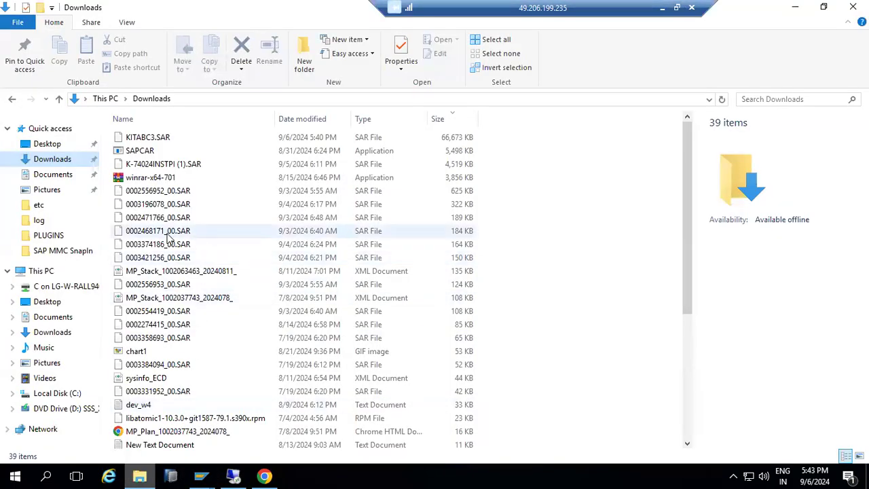
left_click(40, 271)
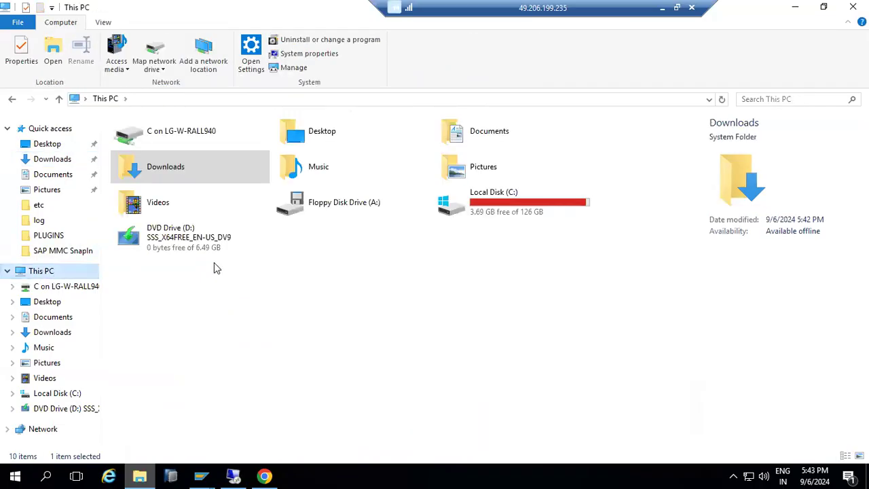
double_click(513, 211)
double_click(150, 190)
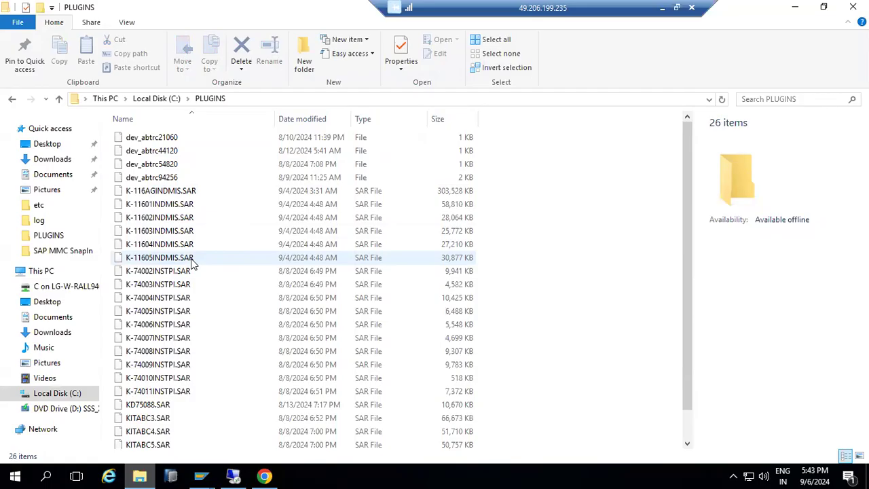
scroll(163, 387, "down", 1)
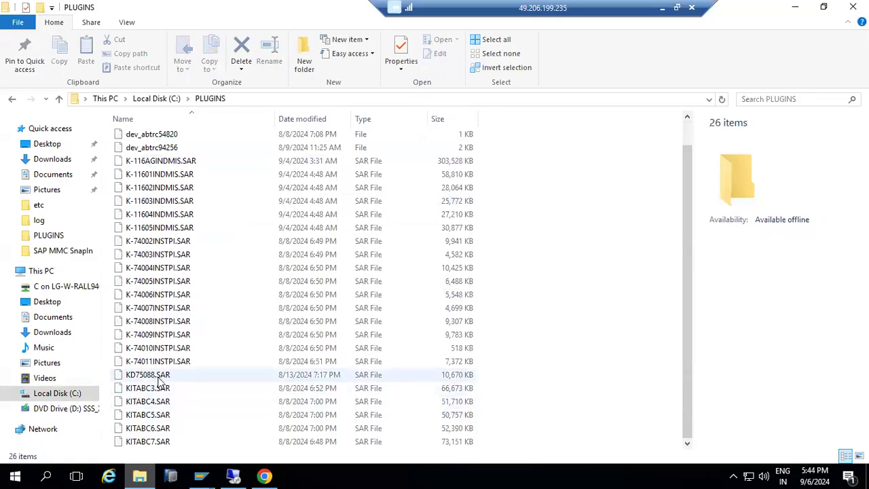
mouse_move(207, 475)
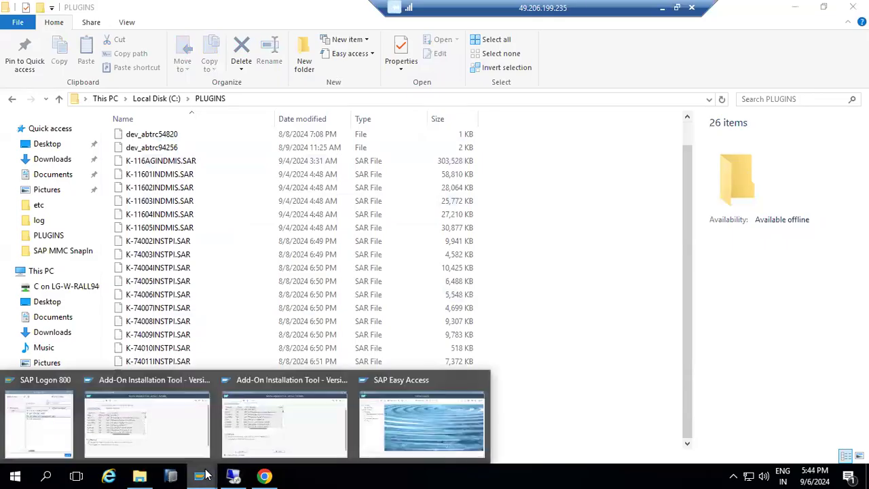
- Close the second Add-On Installation Tool window and confirm logging off that session
left_click(204, 380)
left_click(152, 283)
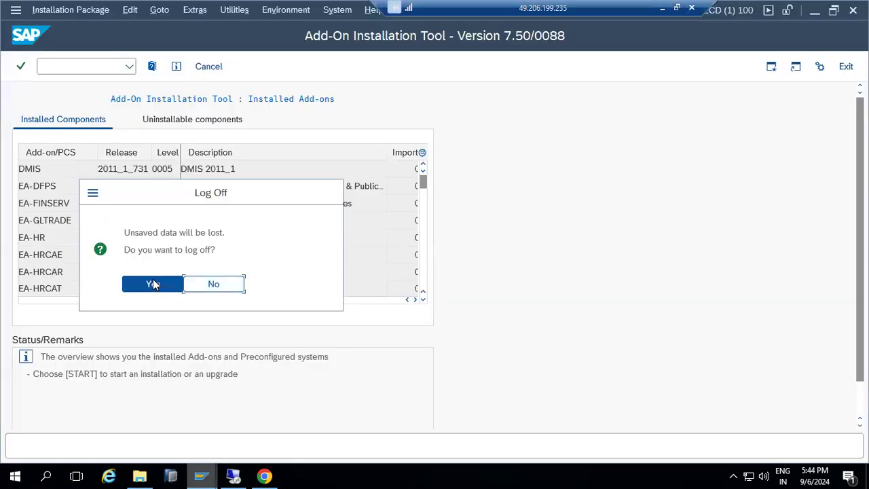
mouse_move(202, 475)
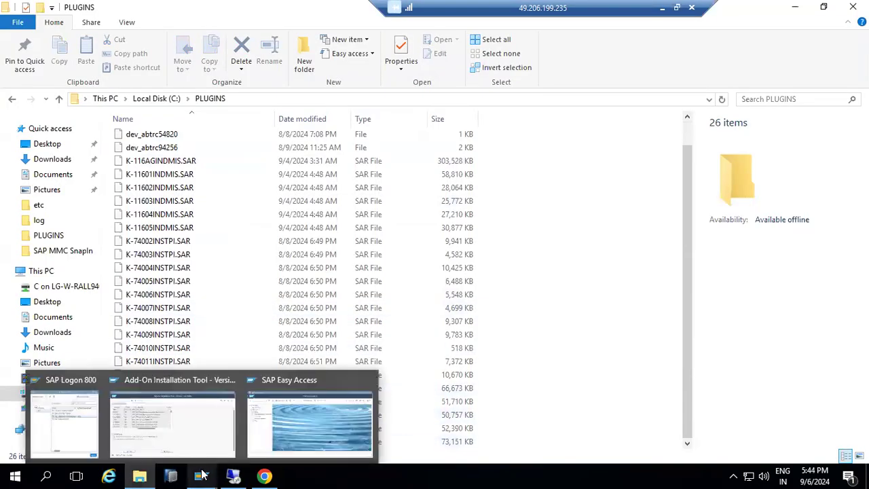
- From the remaining Add-On Installation Tool window, open a new SAP GUI session
left_click(195, 430)
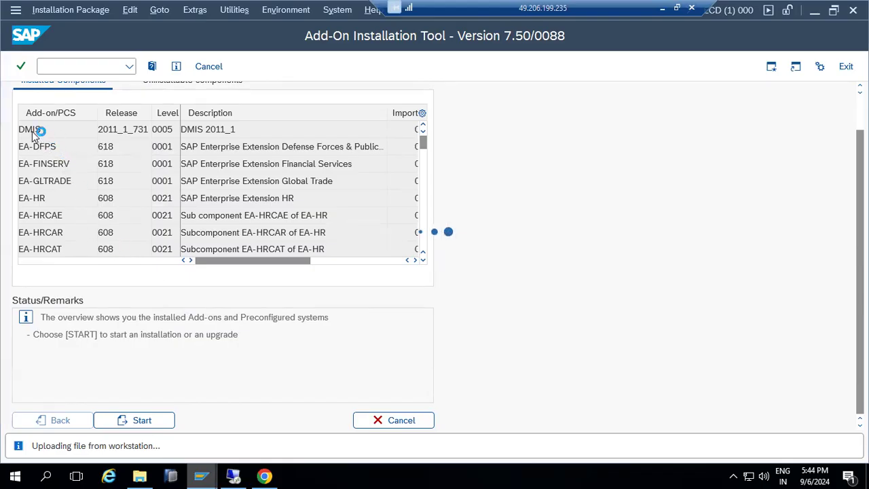
left_click(21, 11)
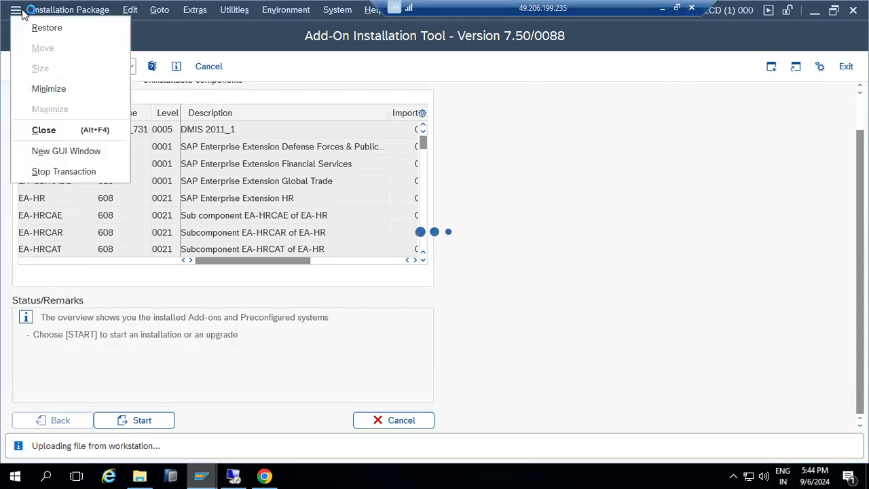
left_click(50, 153)
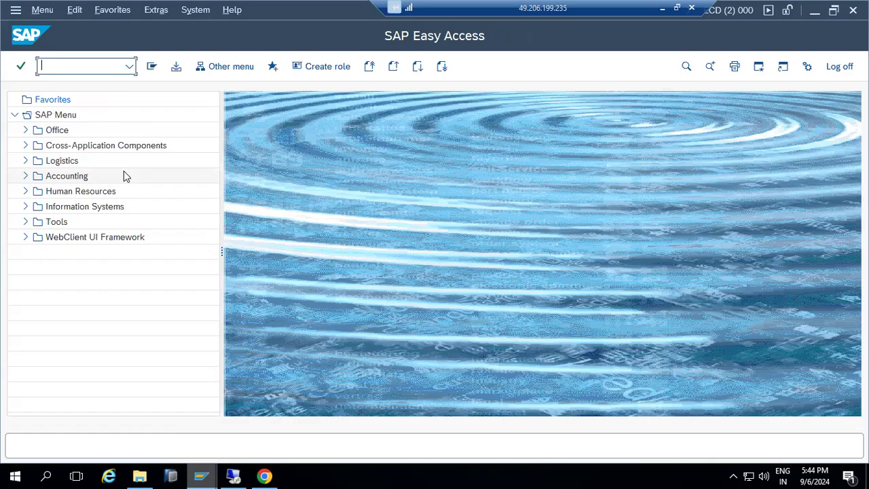
- Run LTRC to view the LT Replication Server Cockpit, then go back to SAP Easy Access
type("ltrc")
key("Return")
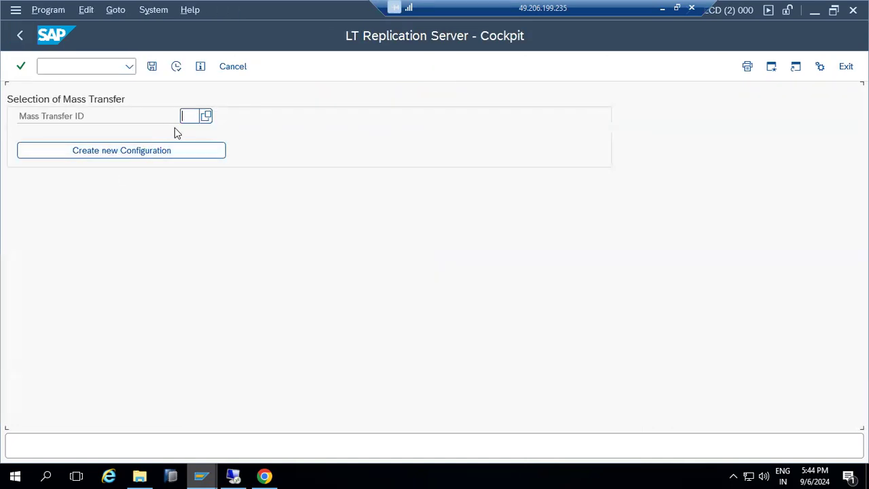
left_click(141, 152)
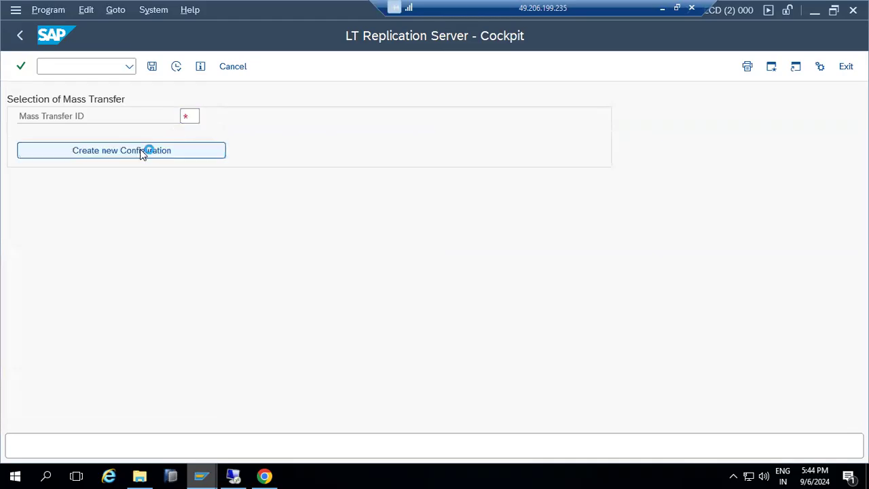
left_click(206, 116)
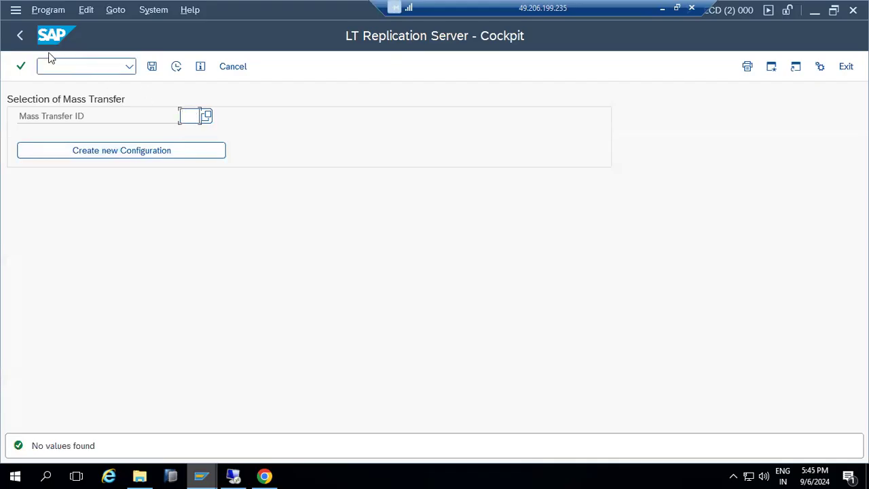
left_click(25, 42)
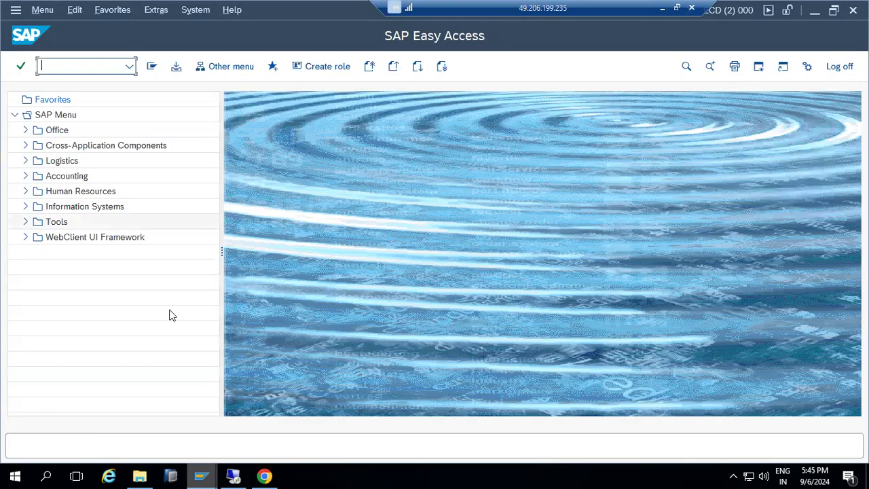
- Check the uploading Add-On Installation Tool window, then switch to the C:\PLUGINS Explorer window
left_click(200, 475)
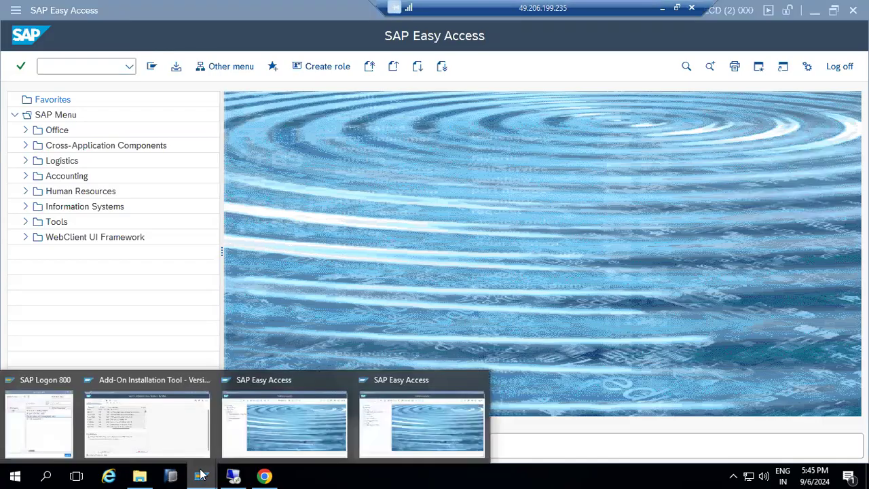
left_click(163, 414)
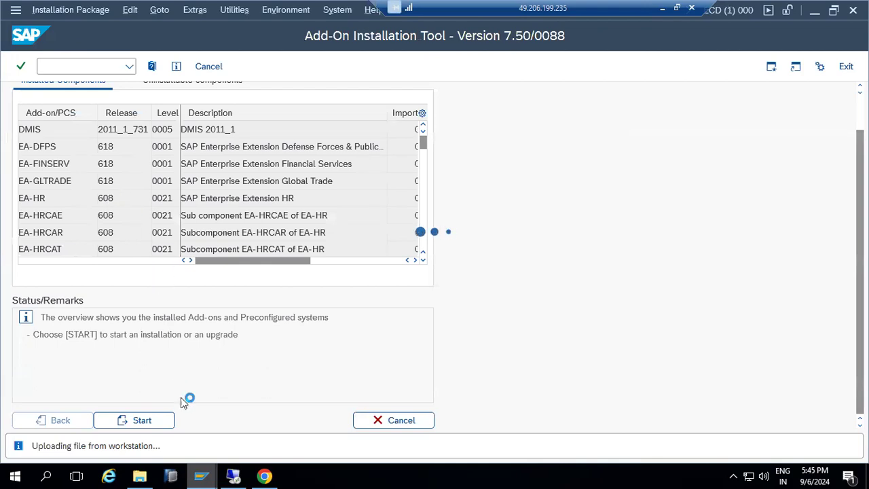
left_click(202, 475)
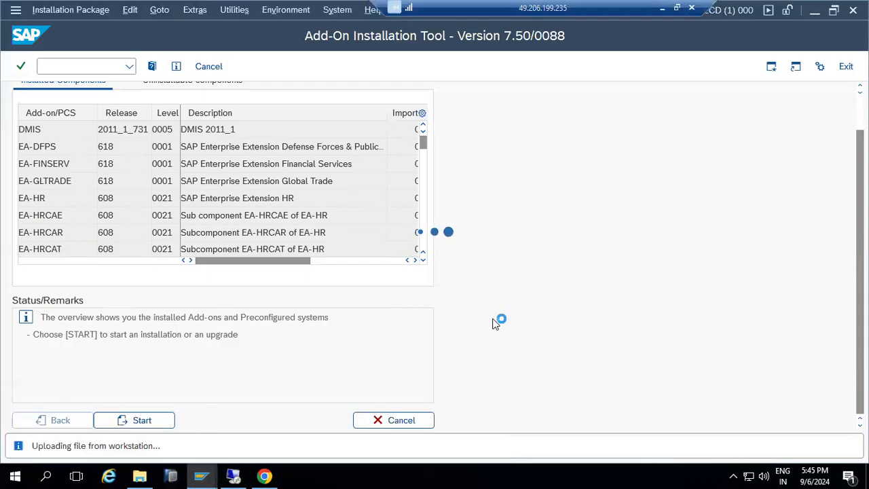
mouse_move(240, 473)
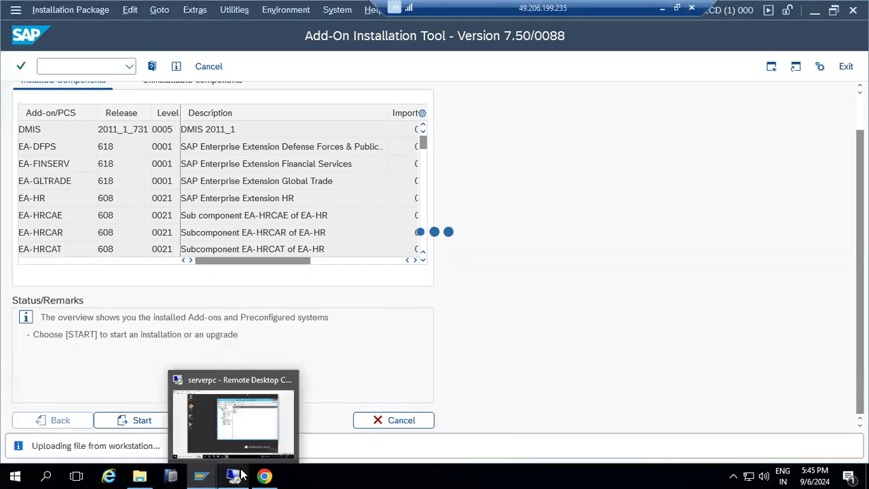
left_click(140, 475)
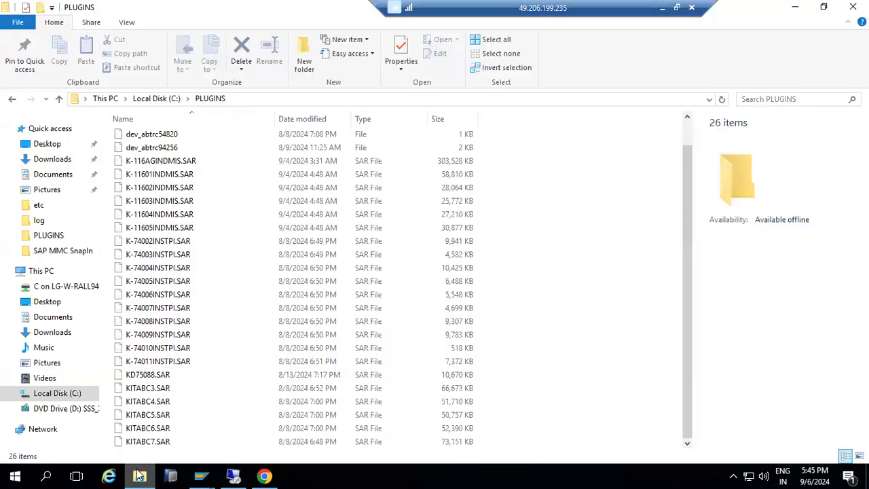
- Navigate File Explorer to \\kponline1\saploc\trans
left_click(251, 99)
type("\\\\")
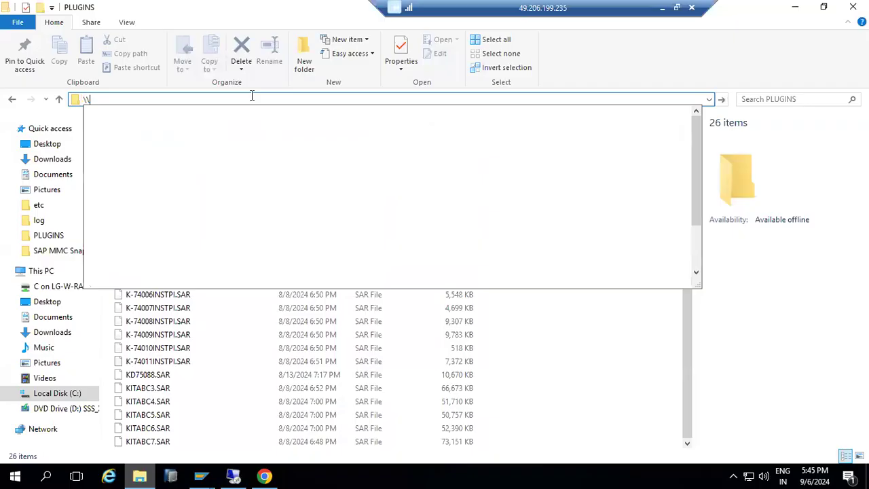
type("kponline1")
key("Return")
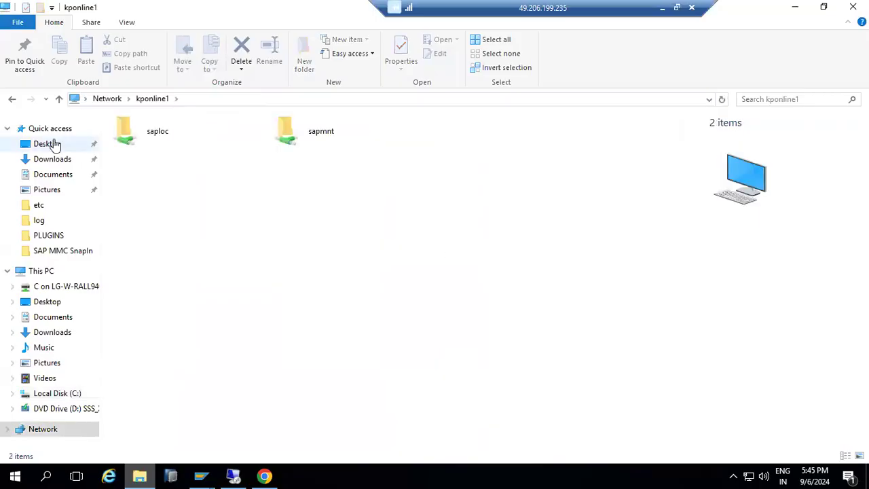
double_click(145, 135)
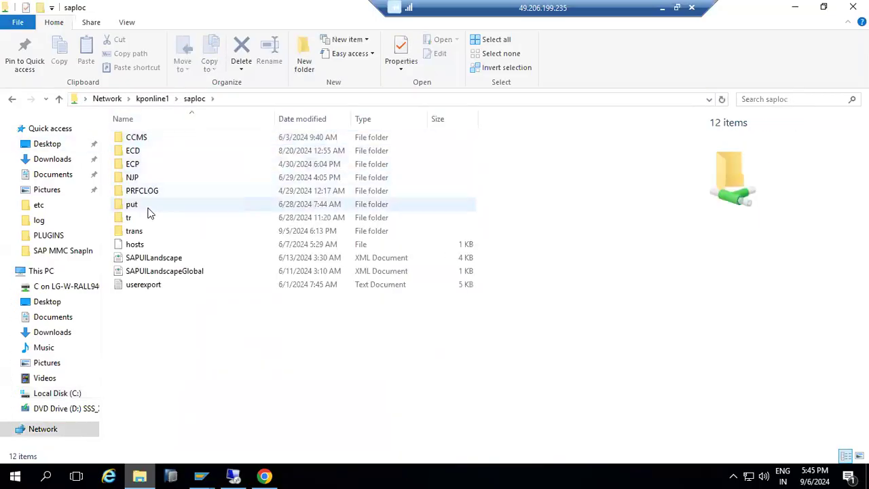
double_click(137, 232)
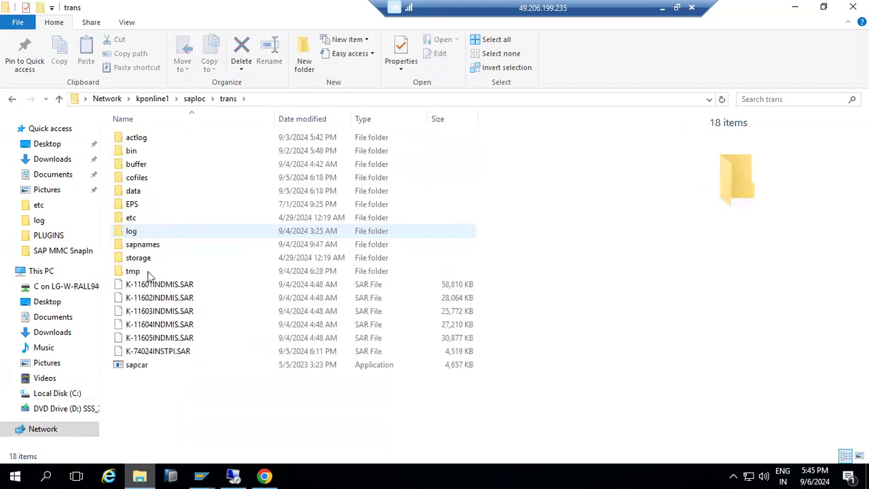
- Select the eight INDMIS and INSTPI SAR files in trans and permanently delete them
left_click(166, 352)
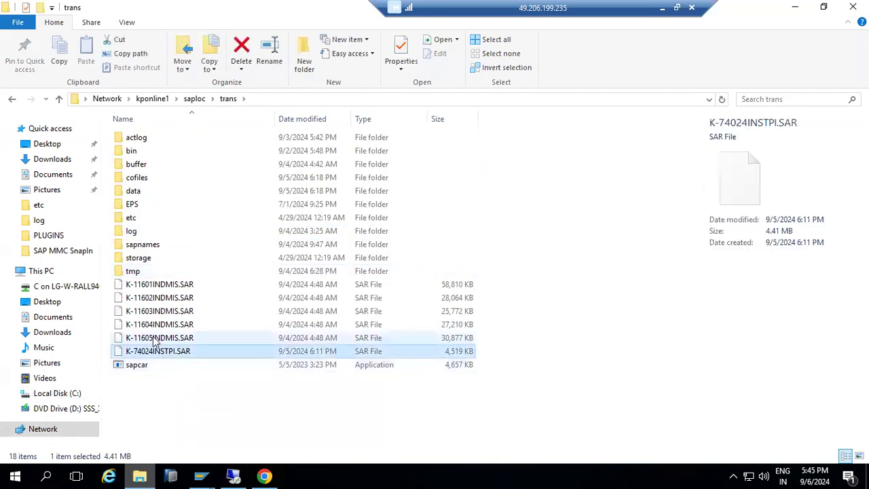
left_click(155, 337, "ctrl")
key("ctrl+c")
key("ctrl+v")
left_click(150, 324, "ctrl")
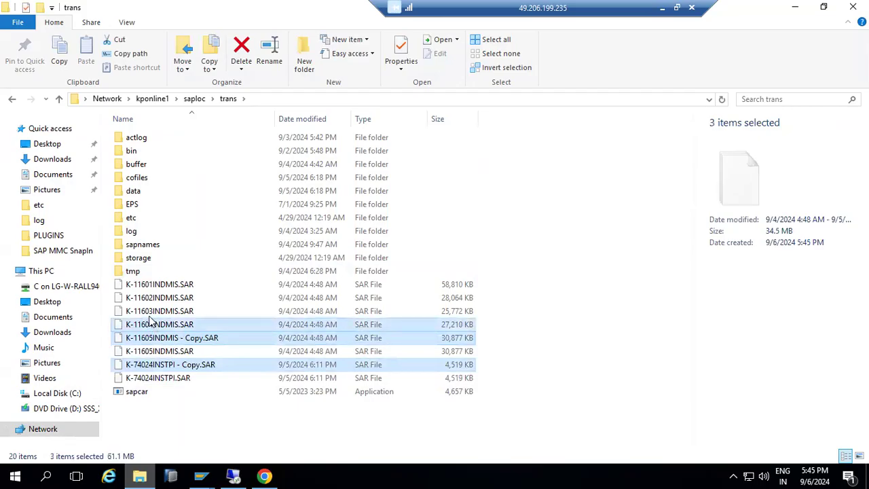
left_click(150, 311, "ctrl")
left_click(149, 297, "ctrl")
left_click(149, 283, "ctrl")
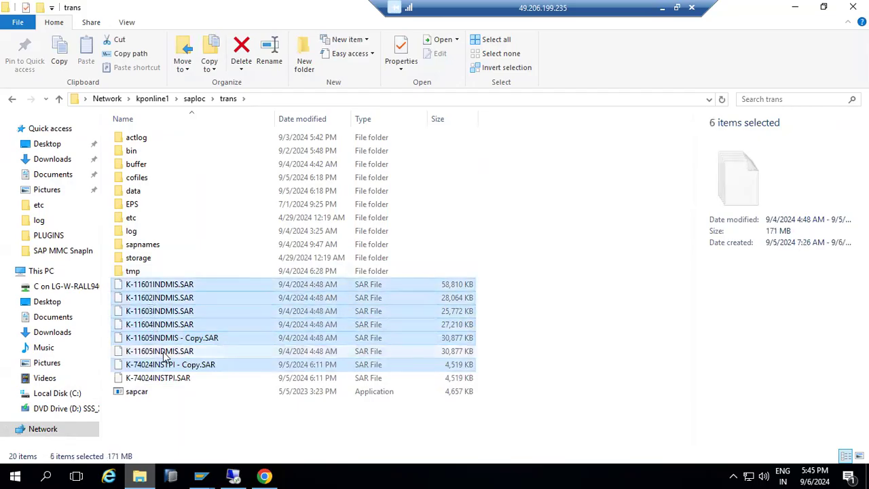
left_click(163, 351, "ctrl")
left_click(163, 380, "ctrl")
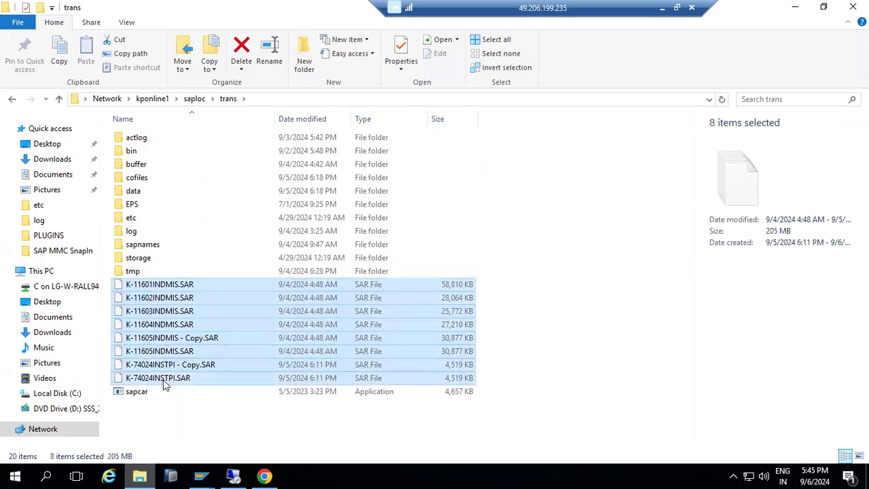
key("Delete")
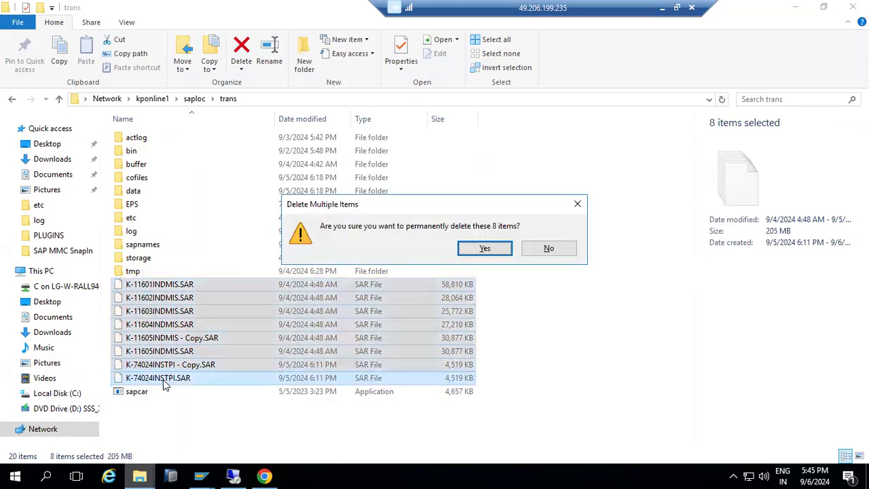
left_click(484, 248)
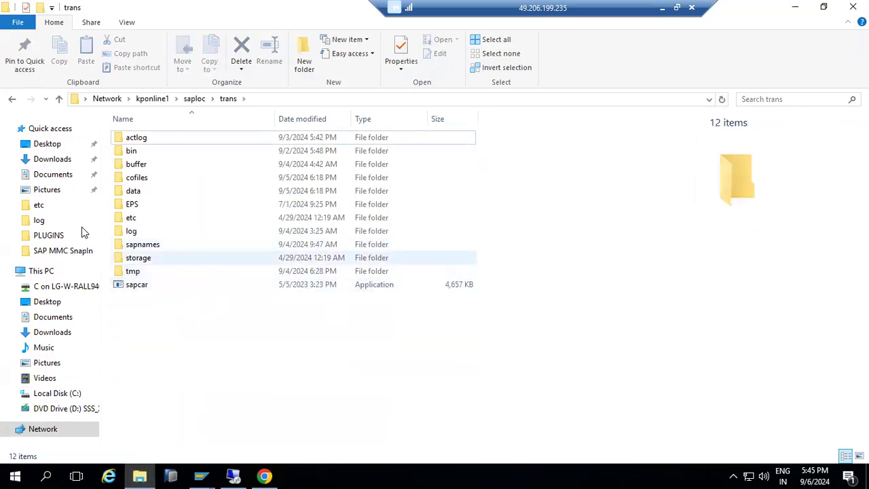
- Copy KITABC3.SAR from Downloads and paste it into the trans folder
left_click(51, 161)
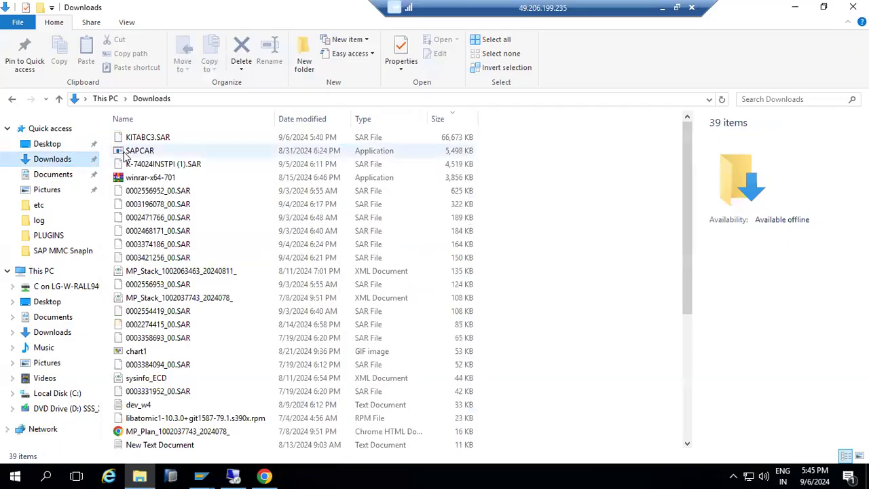
left_click(147, 139)
right_click(147, 142)
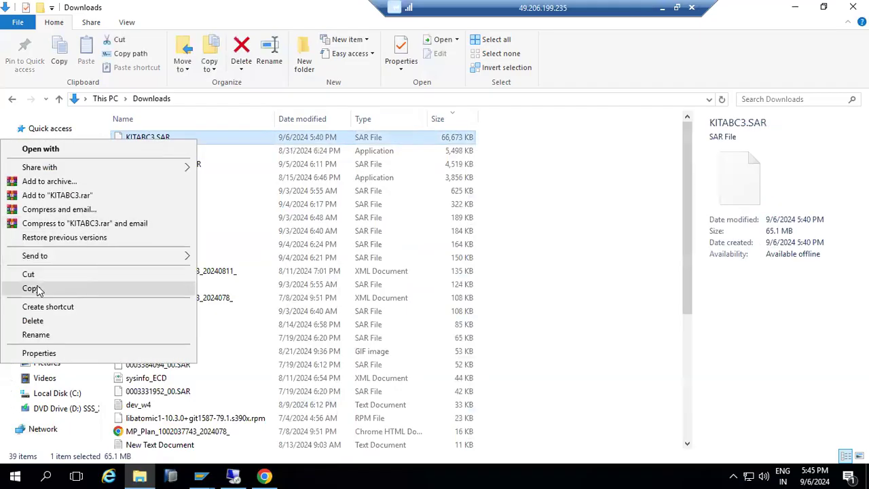
left_click(59, 288)
left_click(13, 99)
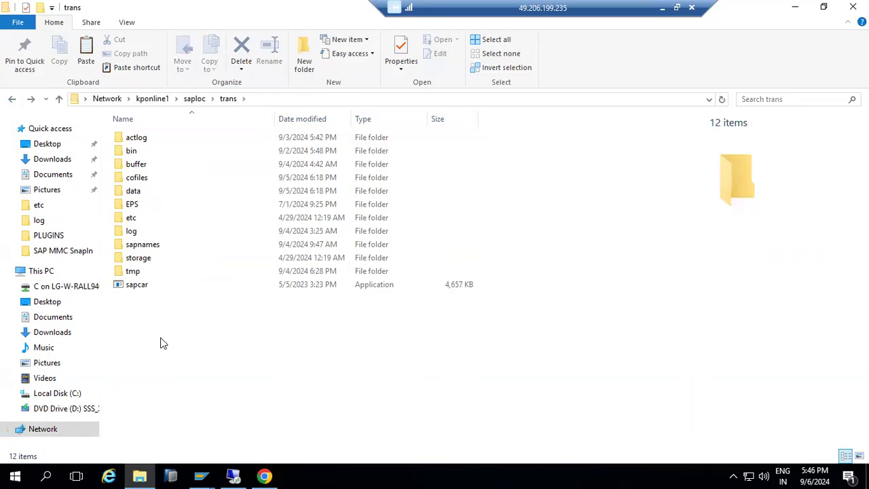
key("ctrl+v")
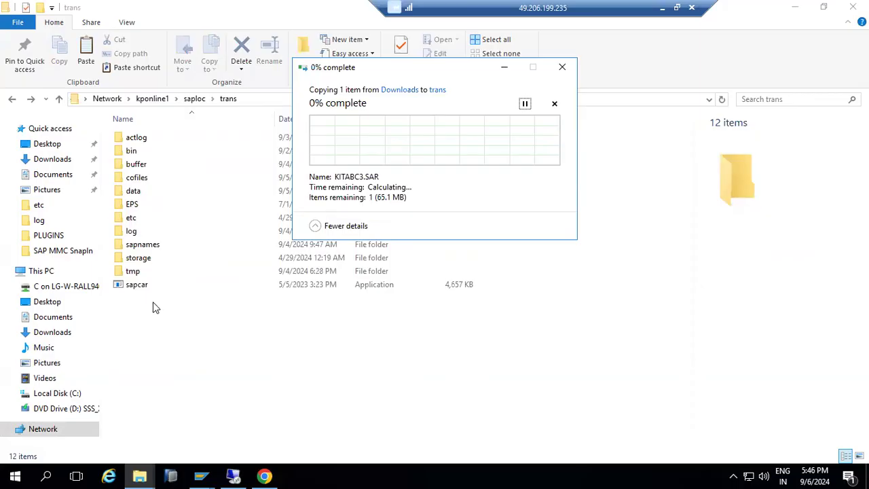
- Bring the Add-On Installation Tool window back to the front
mouse_move(232, 475)
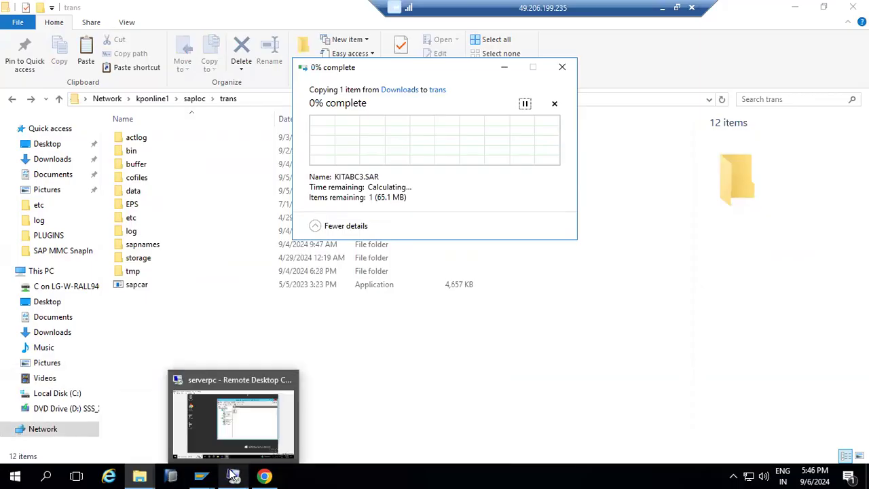
mouse_move(204, 475)
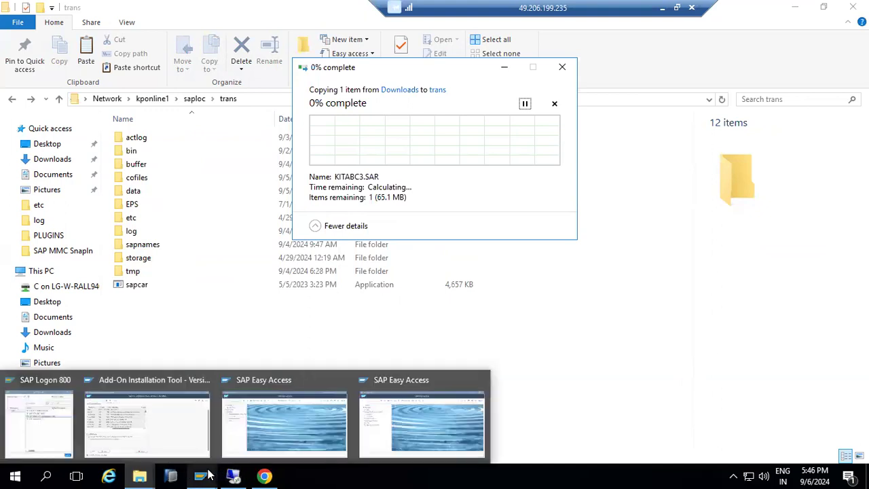
left_click(157, 427)
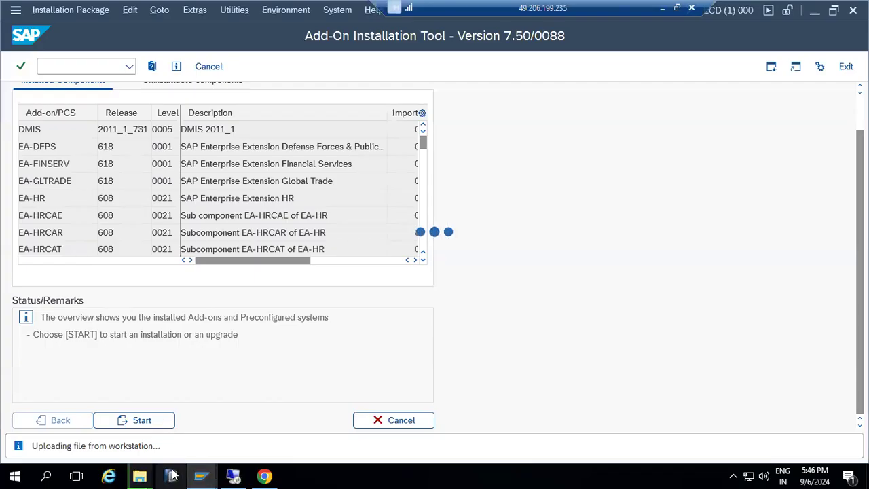
- Check the KITABC3.SAR copy progress, then return to the Add-On Installation Tool
mouse_move(149, 475)
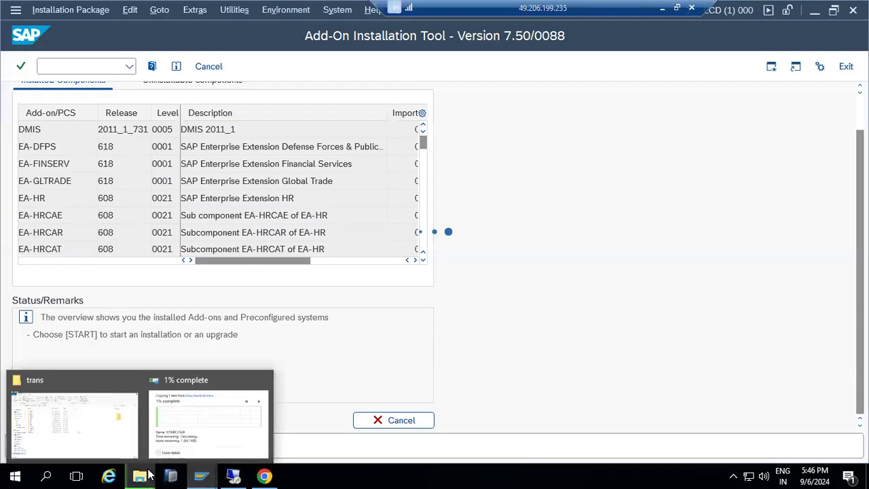
left_click(193, 426)
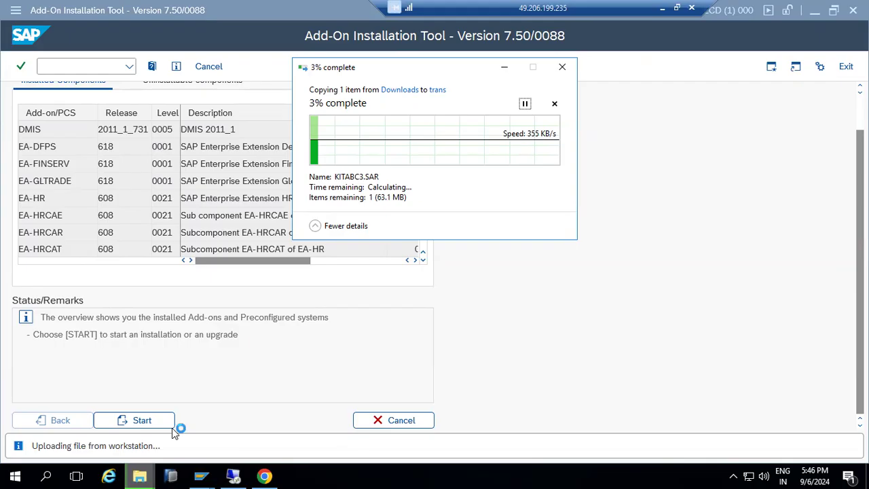
mouse_move(219, 474)
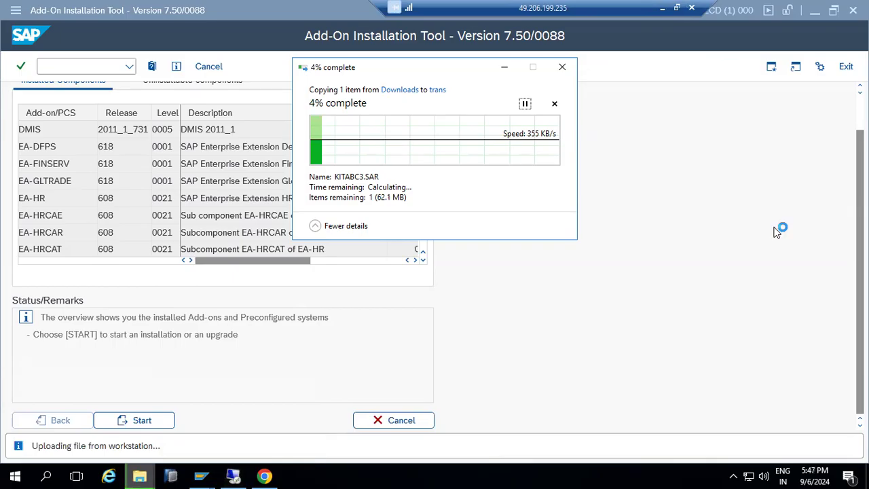
left_click(814, 11)
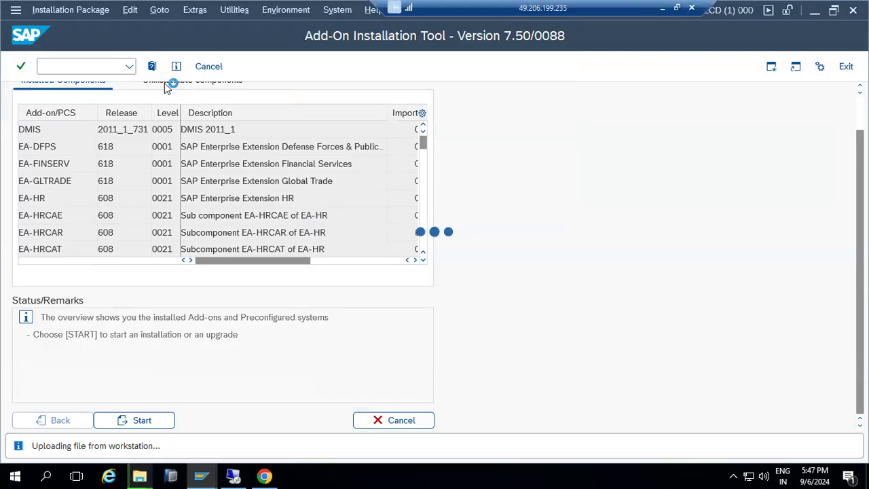
left_click(662, 10)
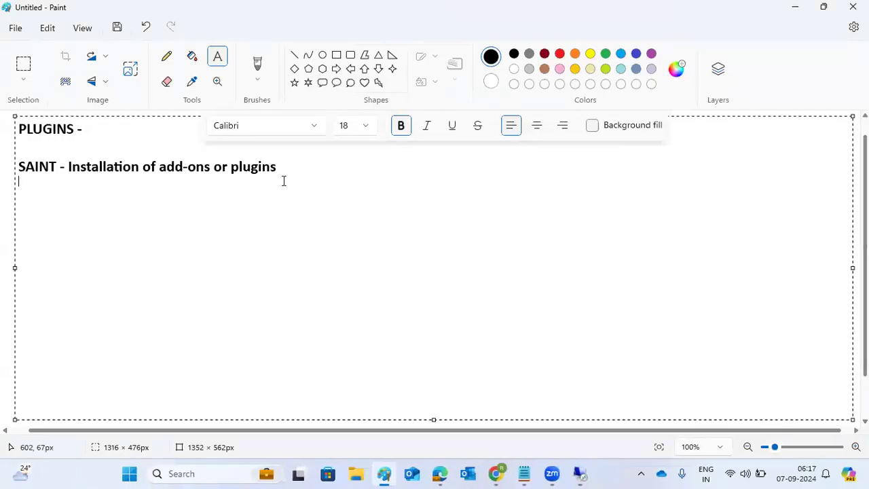
type("-")
mouse_move(578, 473)
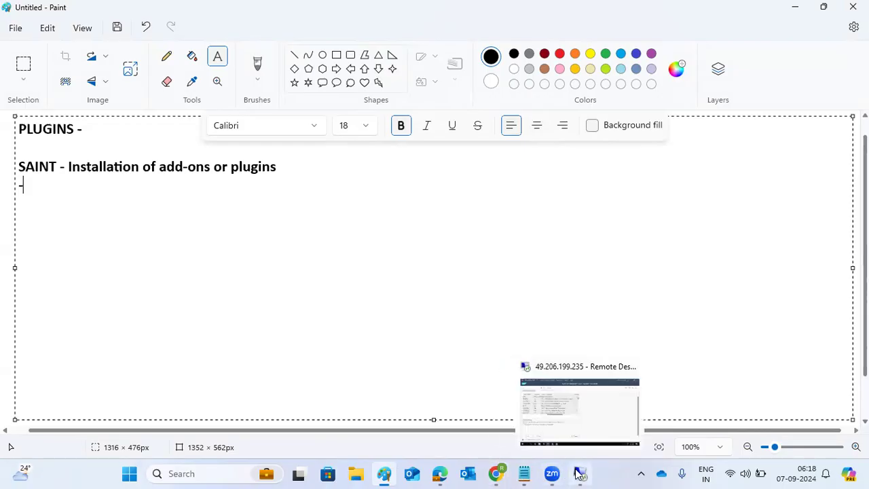
left_click(584, 414)
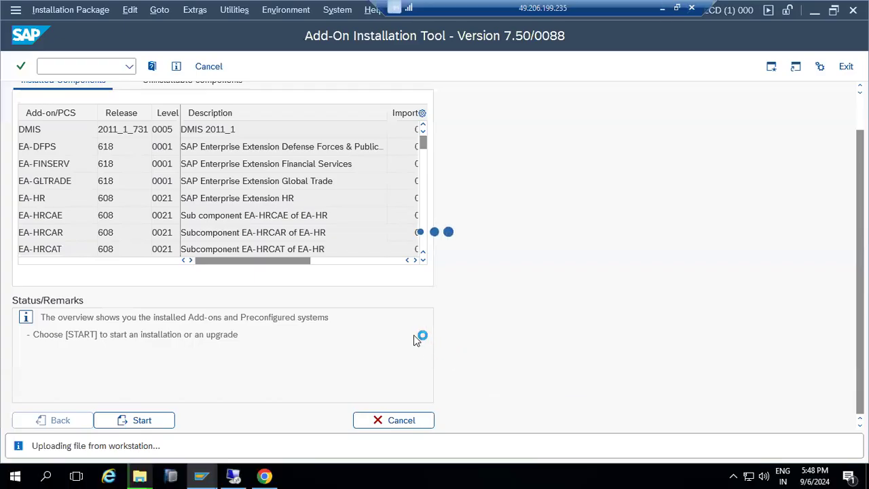
- Check the SAR copy progress, then show the desktop and refresh it several times
mouse_move(139, 475)
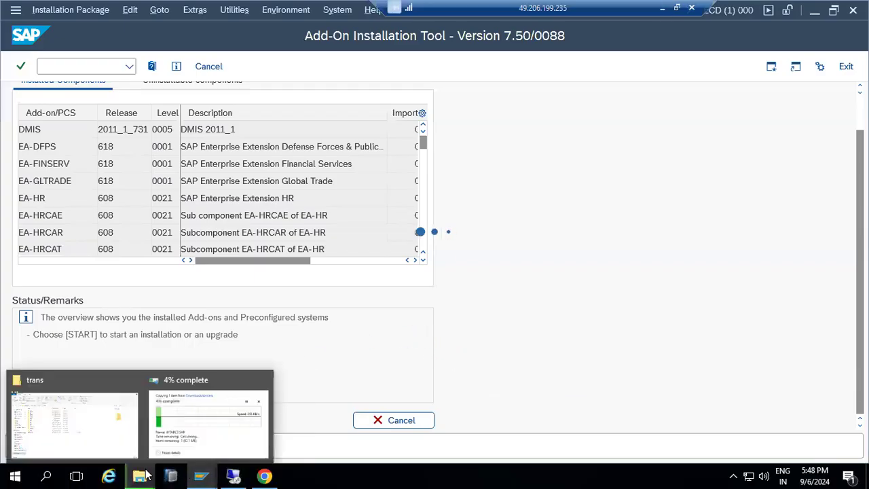
left_click(177, 437)
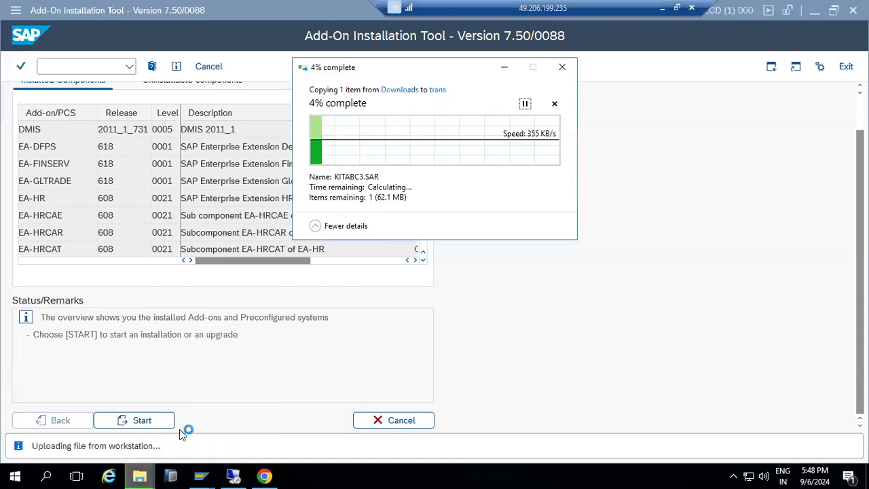
right_click(381, 475)
left_click(410, 397)
right_click(448, 276)
left_click(404, 318)
right_click(387, 303)
left_click(329, 342)
right_click(312, 300)
left_click(266, 338)
right_click(177, 319)
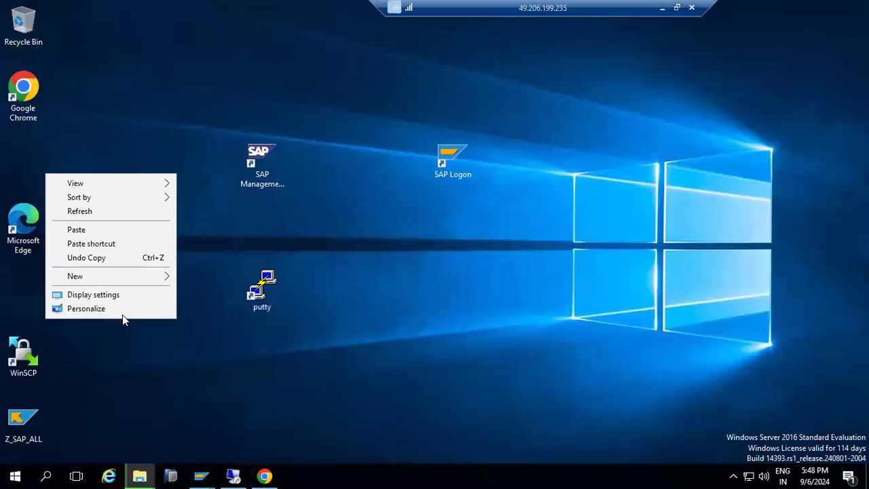
left_click(83, 210)
right_click(133, 267)
left_click(90, 307)
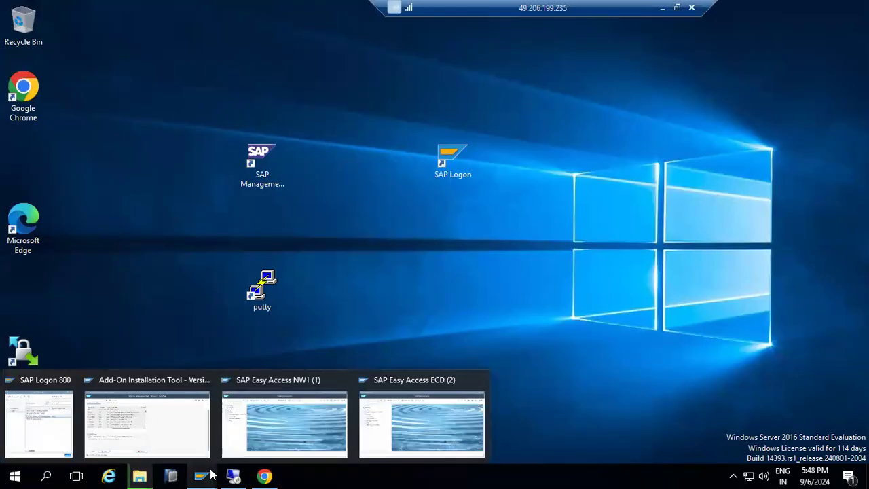
- Switch between the Add-On Installation Tool and copy progress, then bring the trans folder forward
left_click(161, 419)
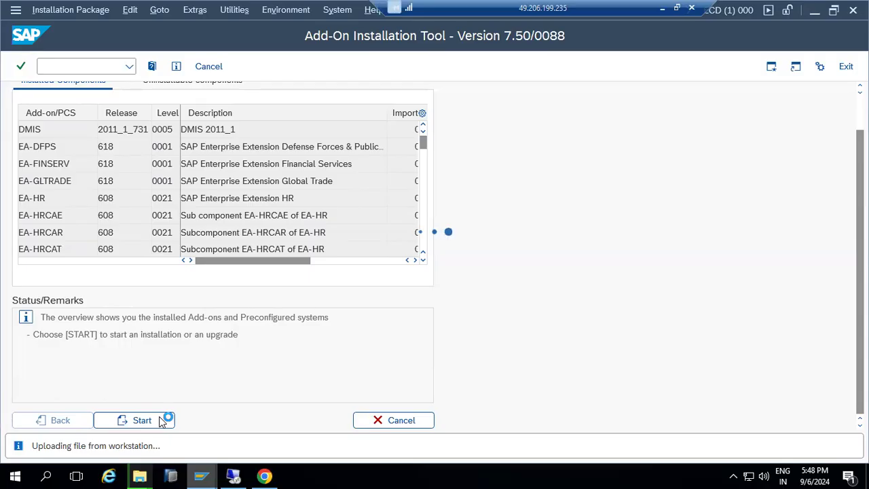
mouse_move(139, 476)
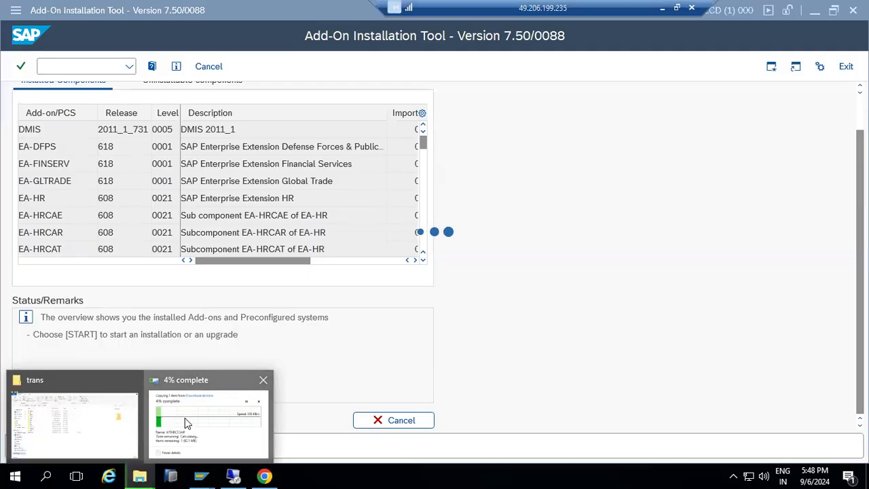
left_click(193, 401)
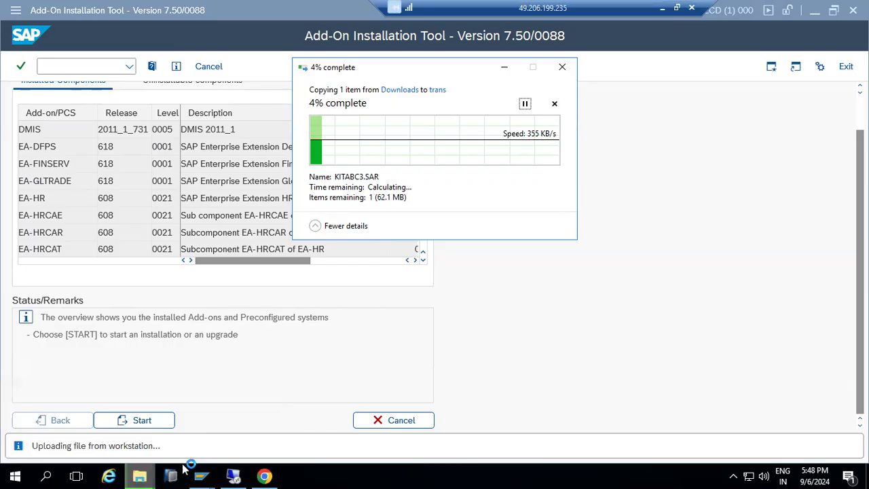
mouse_move(201, 476)
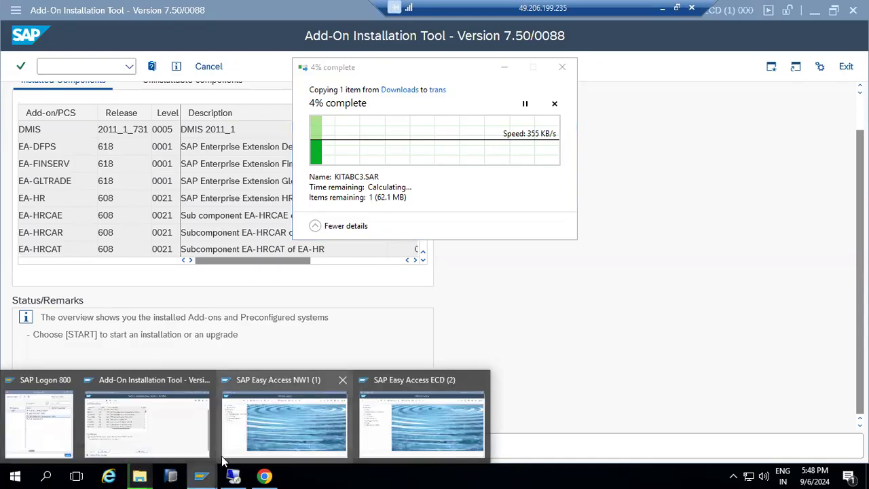
left_click(175, 430)
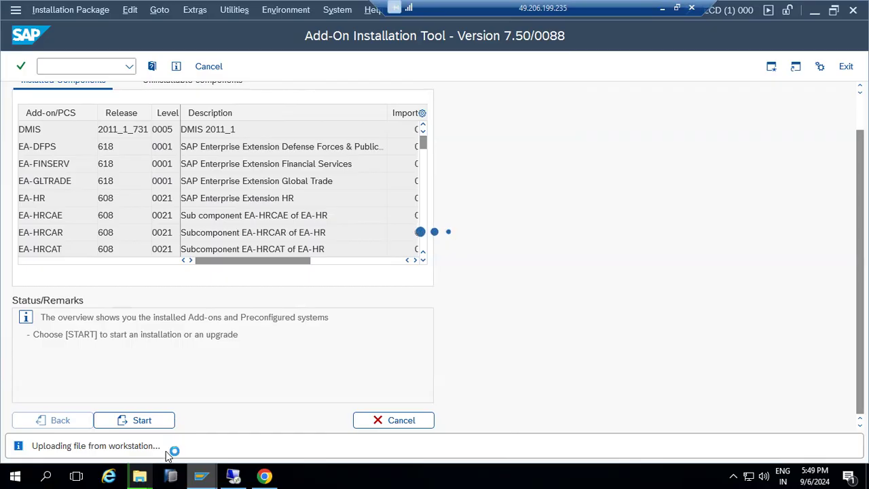
mouse_move(141, 475)
left_click(90, 407)
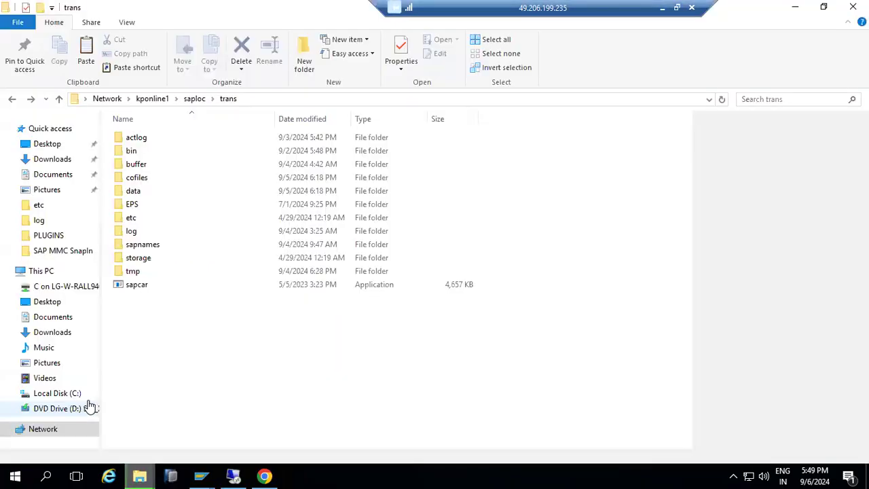
- Switch to the SAP Easy Access ECD session and select SAP ECC IDES PROD in SAP Logon 800
mouse_move(202, 475)
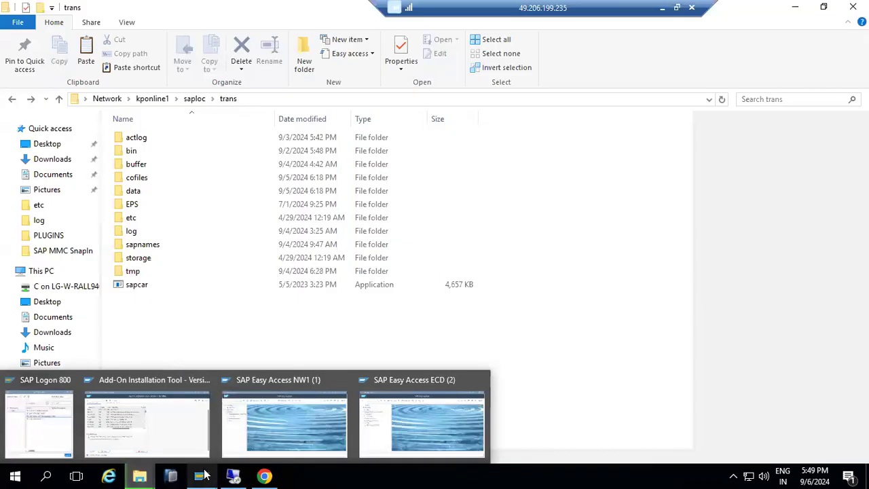
left_click(429, 403)
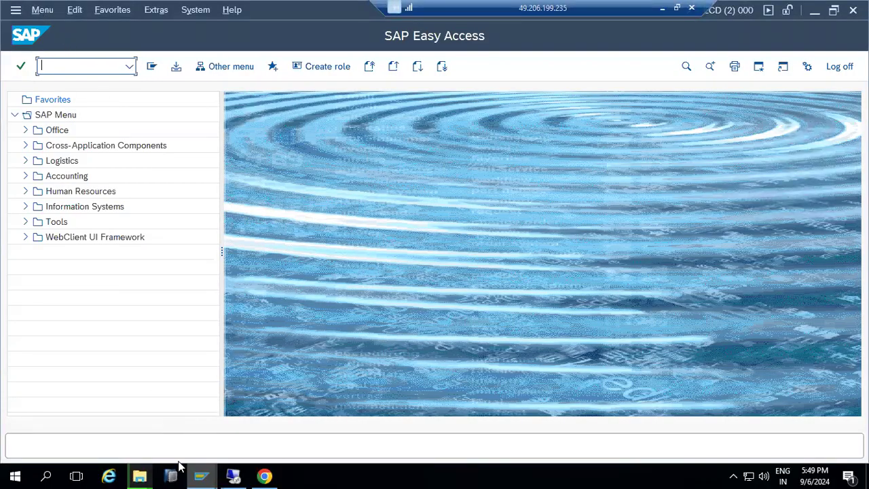
mouse_move(201, 475)
left_click(30, 414)
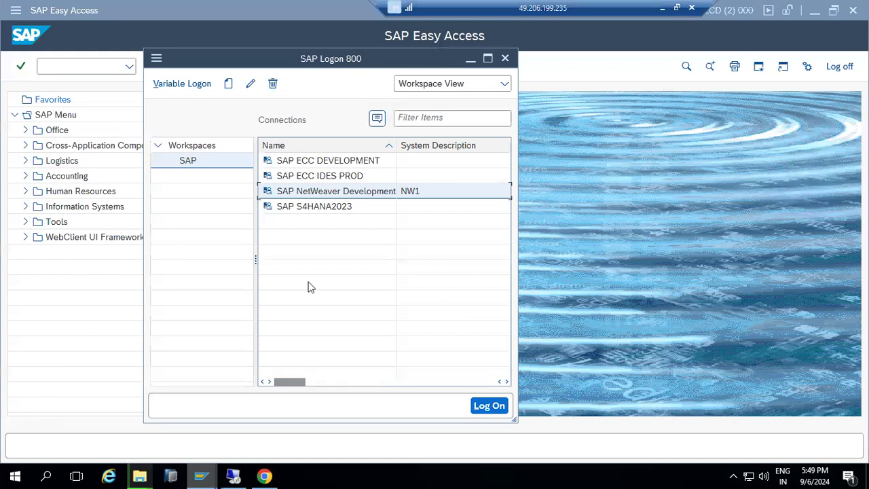
left_click(309, 177)
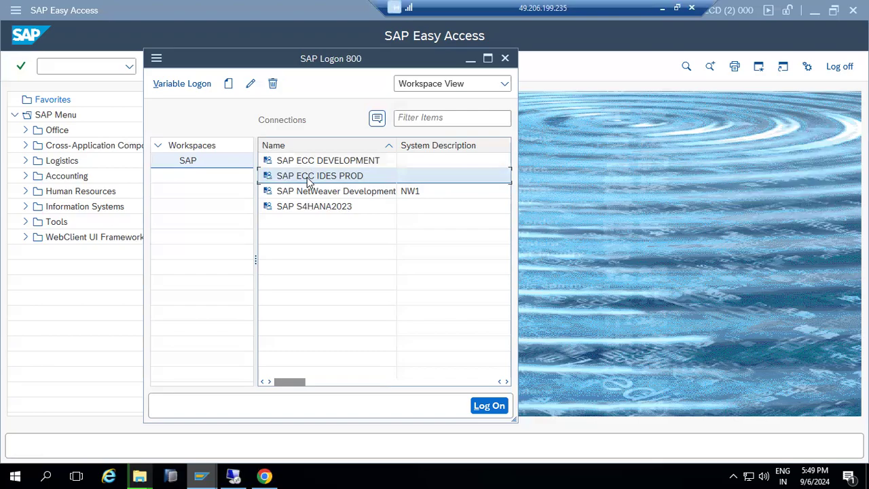
- Log on to SAP ECC IDES PROD client 800 with user and password, then run ST22
double_click(309, 178)
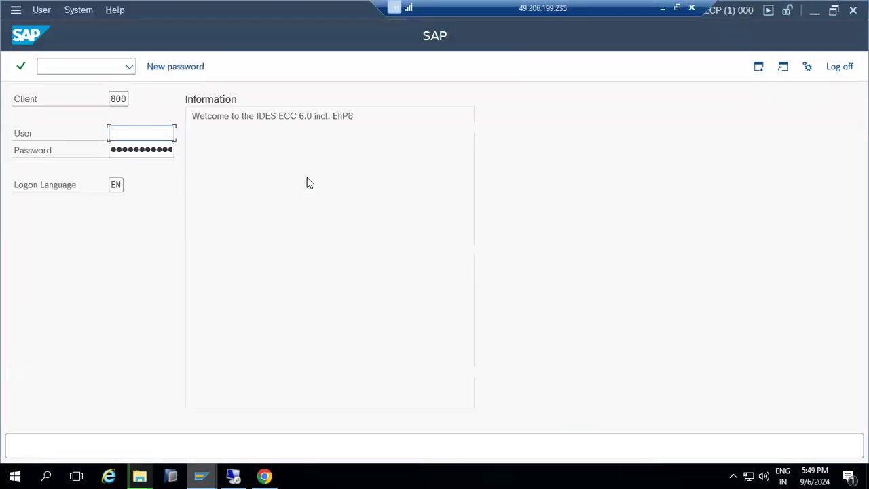
type("basis")
key("Tab")
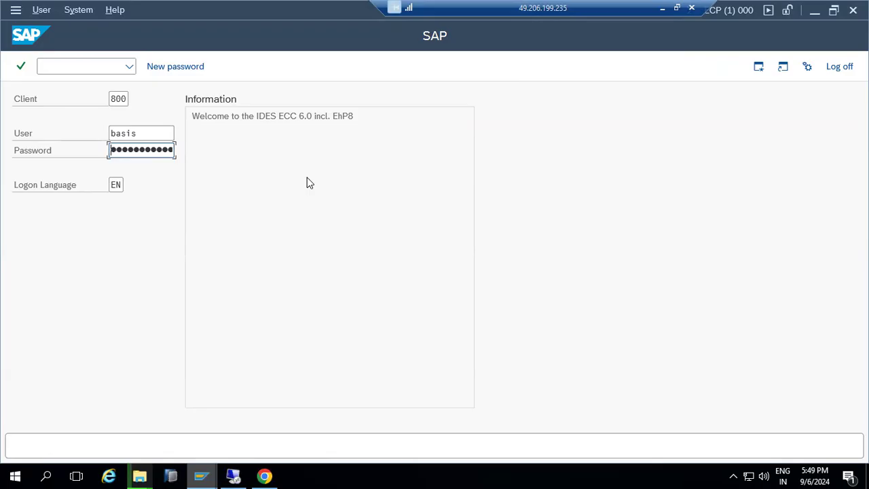
key("Return")
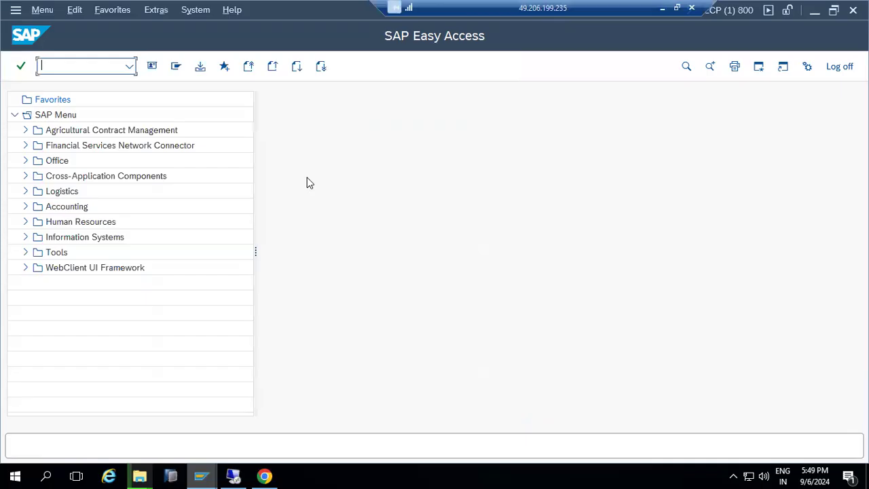
type("st22")
key("Return")
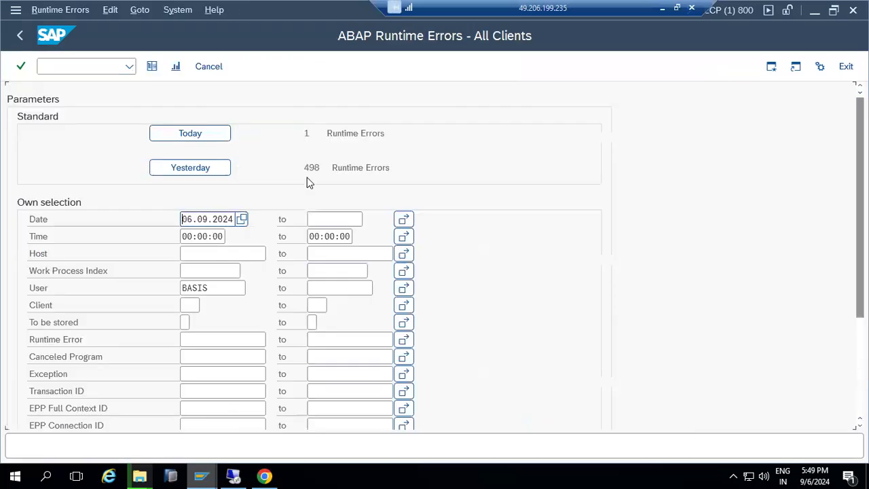
- Show yesterday's 498 runtime errors and open the 00:55:47 SYSTEM_NO_SHM_MEMORY dump
left_click(197, 169)
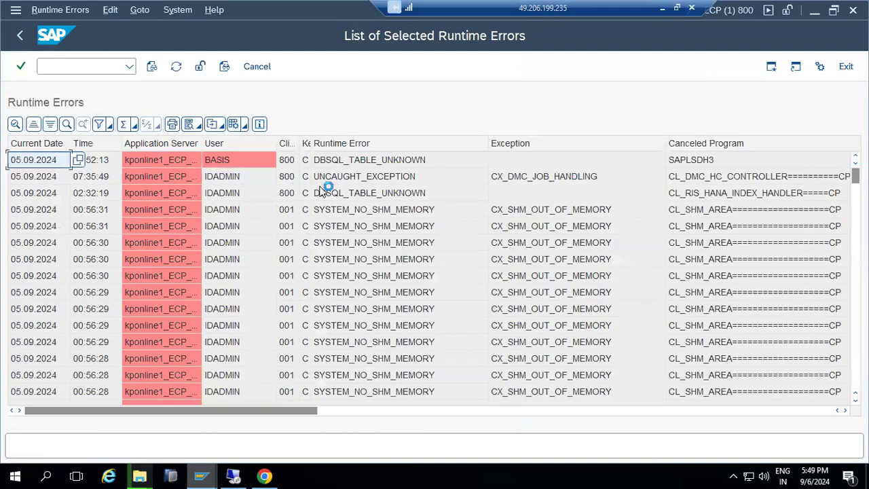
left_click(342, 210)
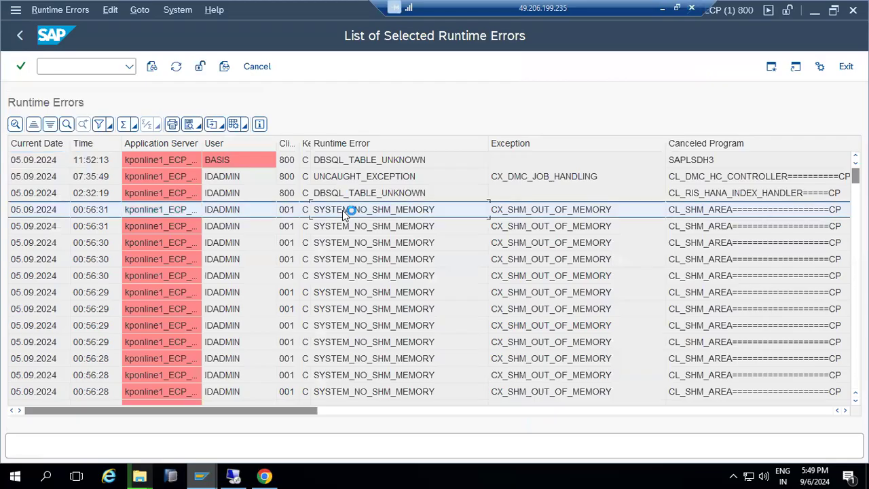
scroll(357, 250, "down", 5)
scroll(360, 254, "down", 20)
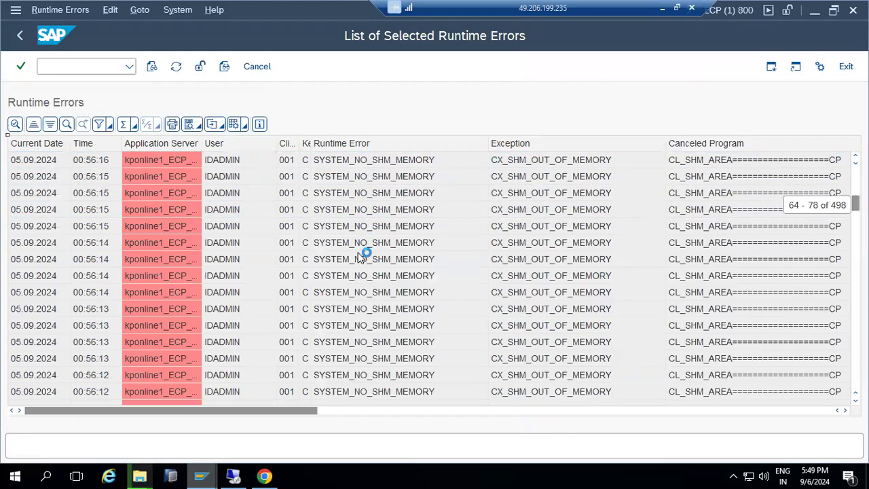
scroll(362, 257, "down", 2)
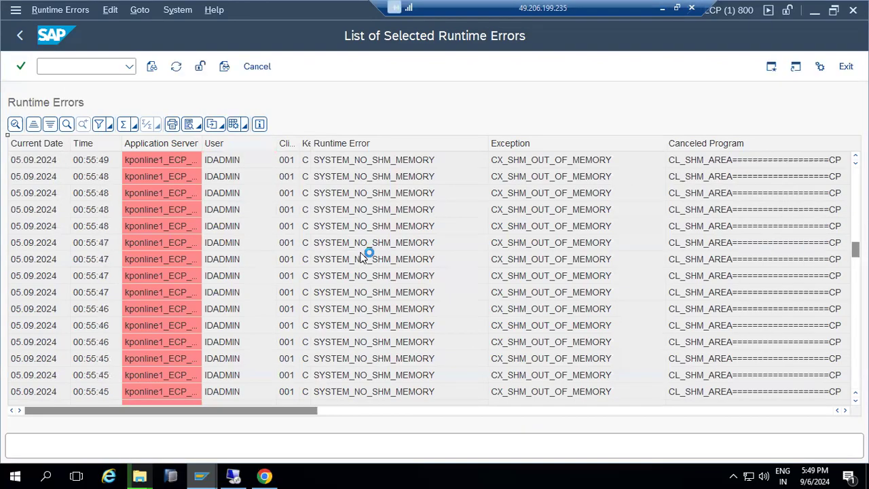
left_click(363, 242)
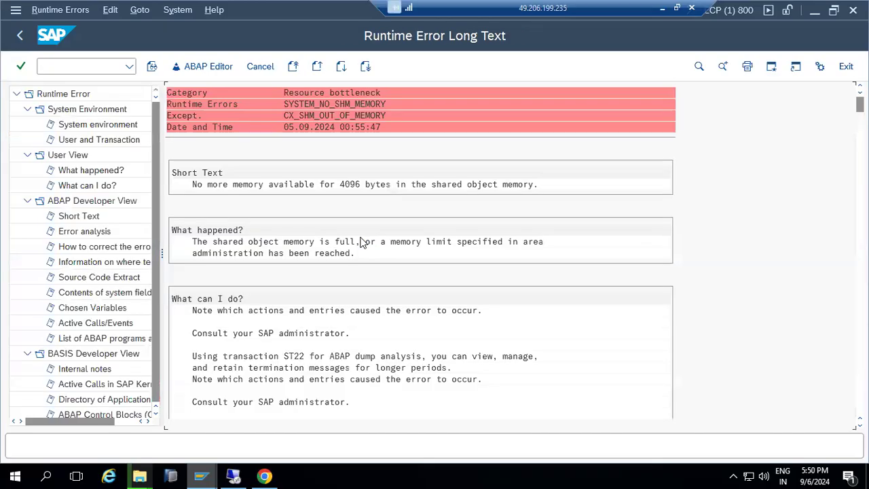
- Copy the parameter name abap/shared_objects_size_MB from the dump's error analysis
scroll(335, 309, "down", 3)
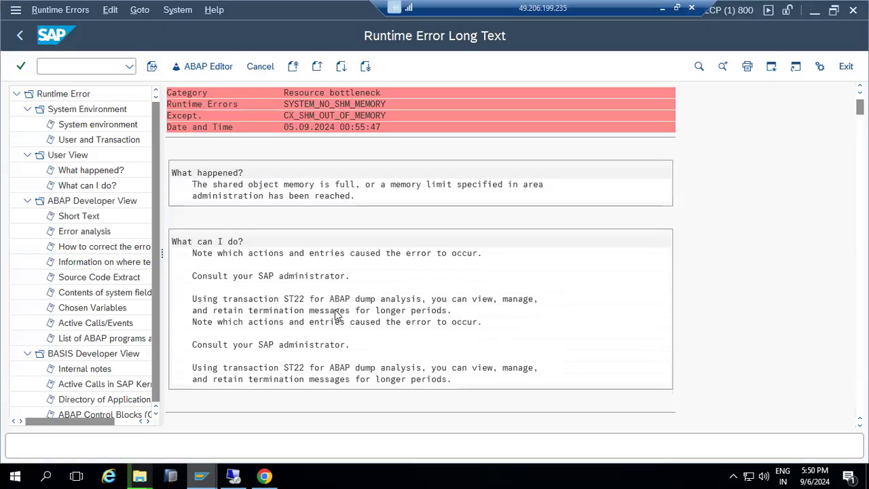
scroll(336, 312, "down", 5)
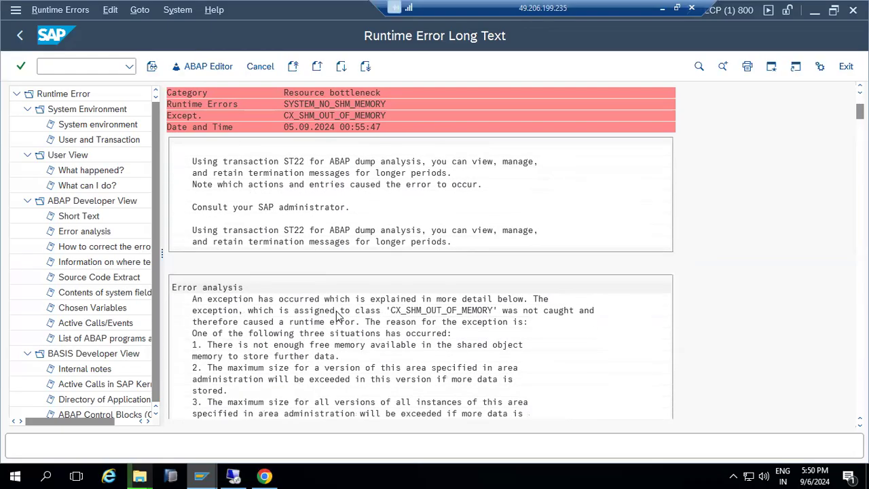
scroll(336, 310, "down", 5)
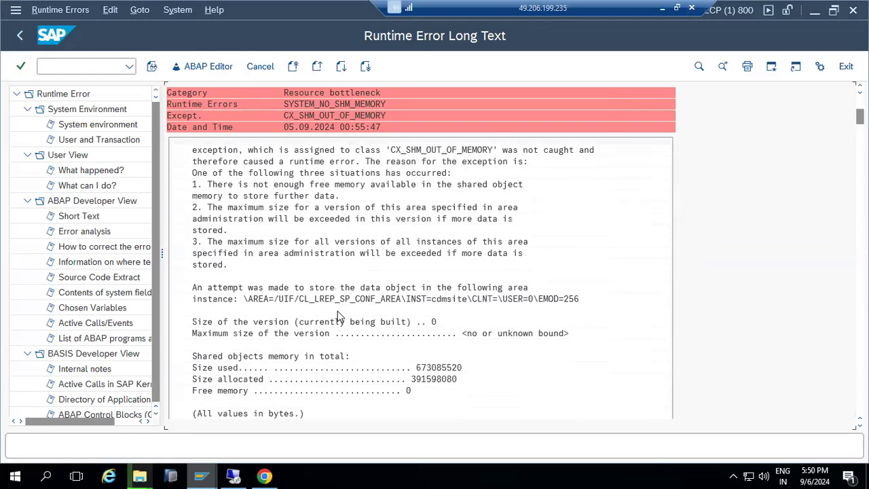
scroll(338, 311, "down", 3)
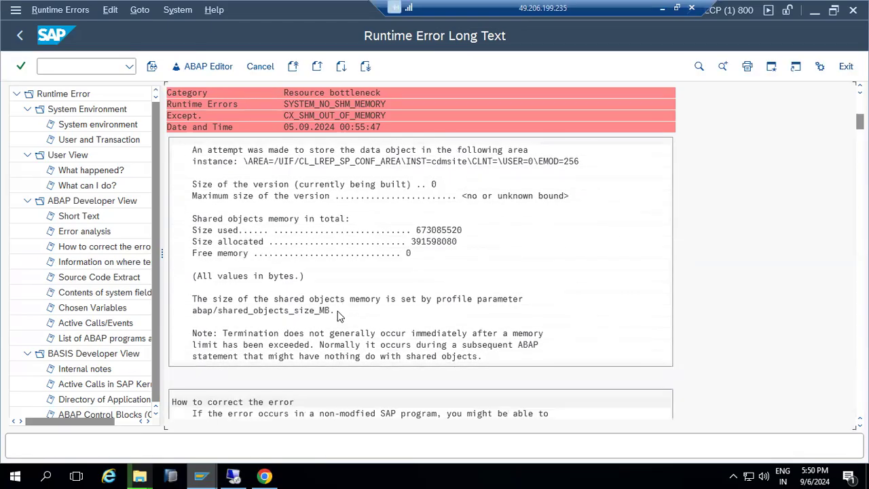
left_click(194, 313)
left_click_drag(194, 311, 331, 318)
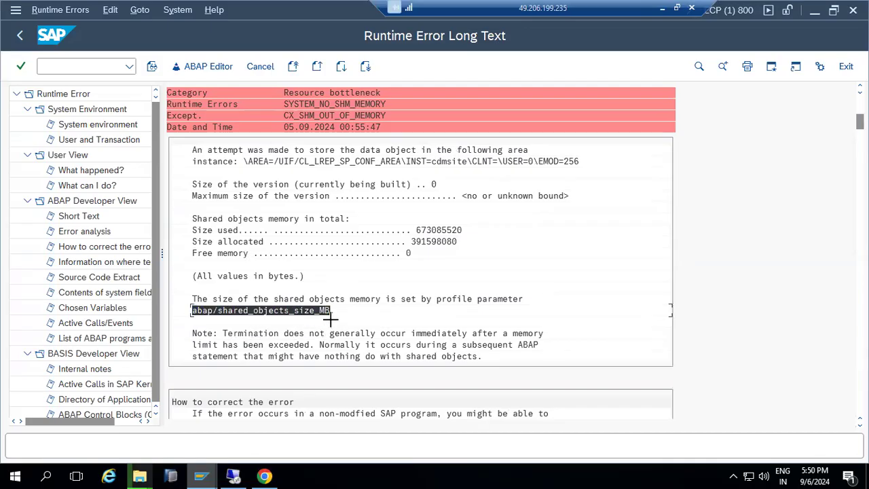
key("ctrl+c")
- Start profile parameter maintenance with transaction RZ11
left_click(64, 65)
type("/nrz1")
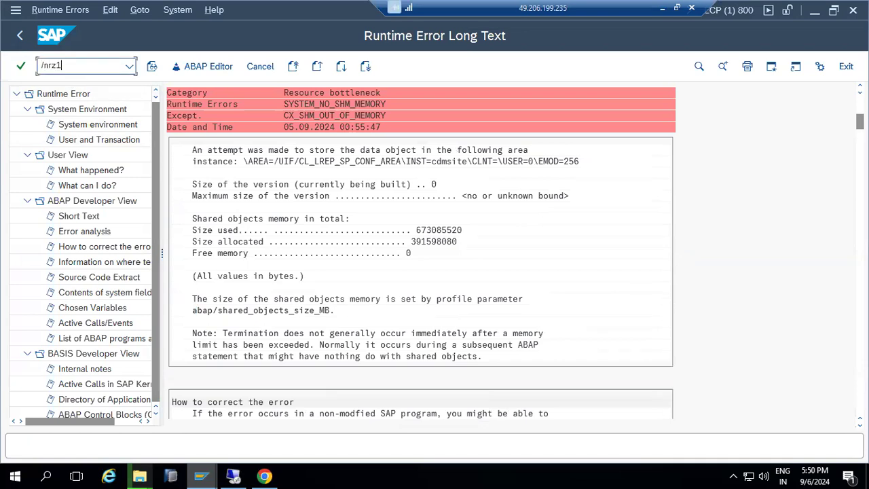
type("1")
key("Return")
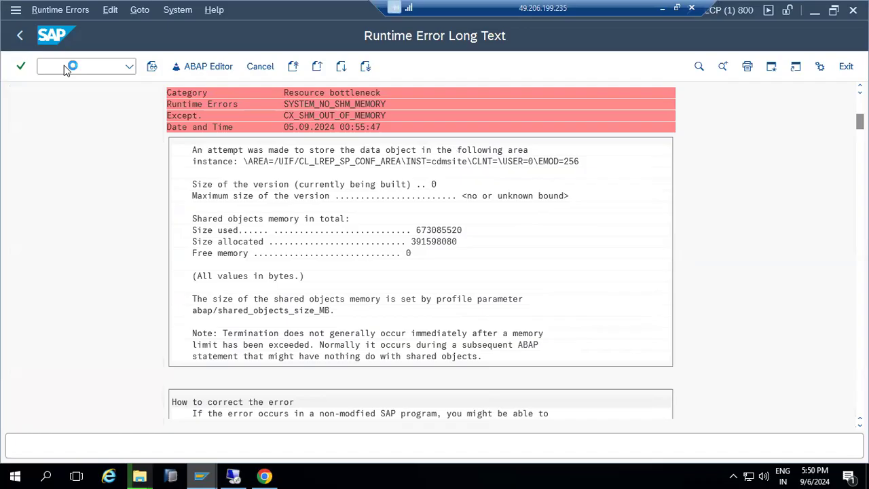
- Look up abap/shared_objects_size_MB and note its current value of 496 MB
key("ctrl+v")
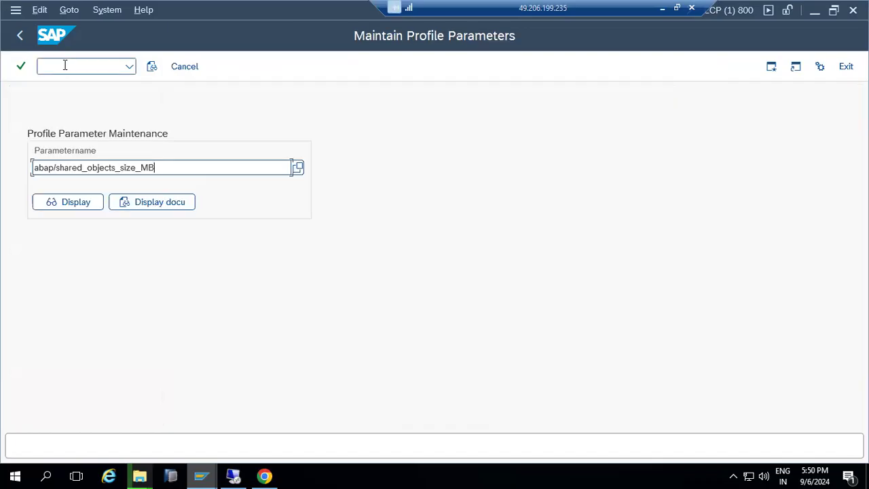
left_click(87, 205)
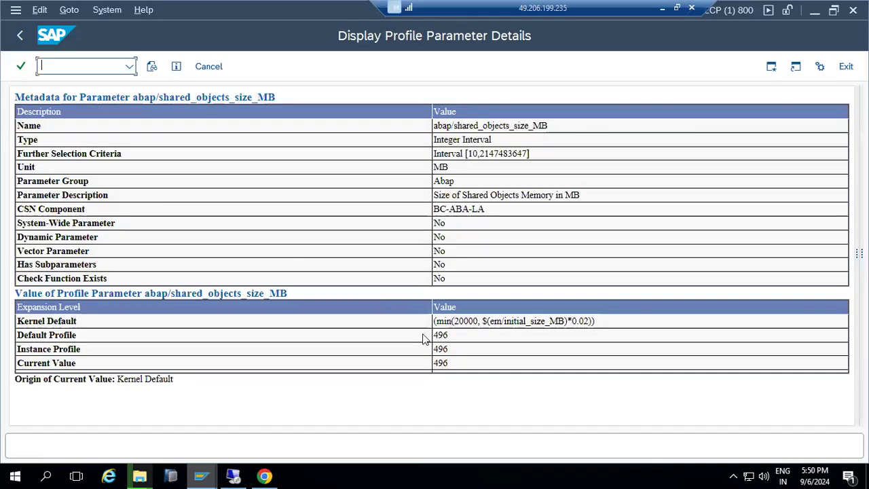
left_click_drag(455, 365, 430, 364)
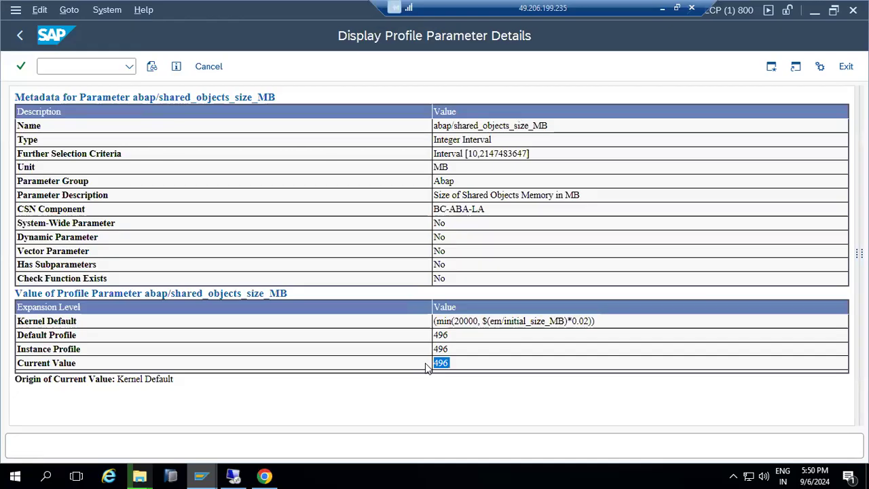
- Switch to the Edit Profiles screen with transaction RZ10
left_click(27, 34)
left_click(55, 61)
type("/")
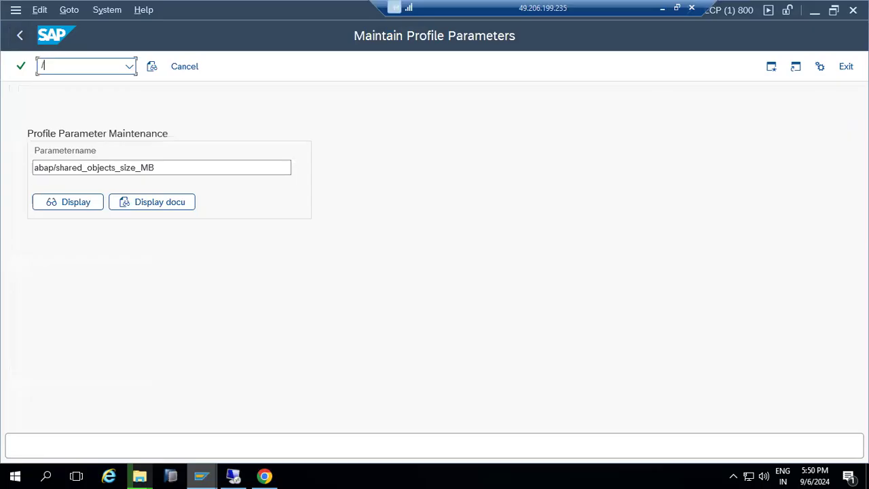
type("nrz10")
key("Return")
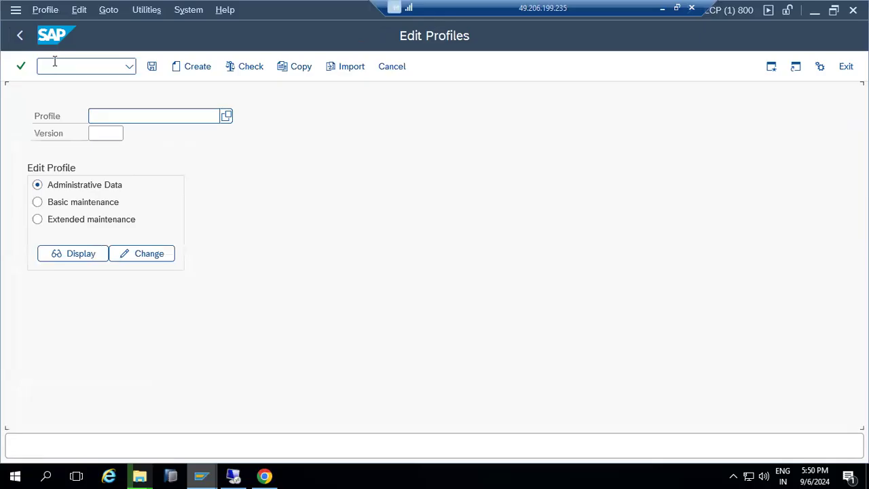
- Open profile ECP_D00_KPONLINE1 in extended maintenance and acknowledge the profile mismatch caution
left_click(225, 114)
double_click(170, 207)
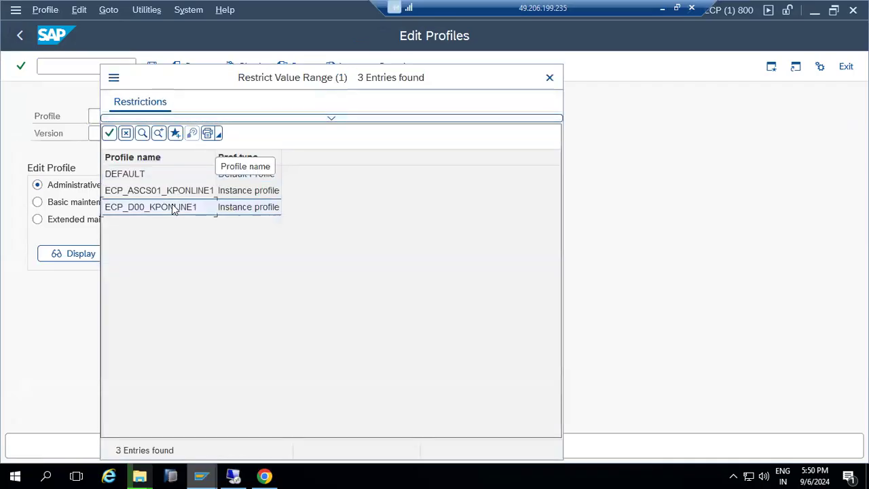
left_click(93, 228)
left_click(138, 254)
mouse_move(145, 475)
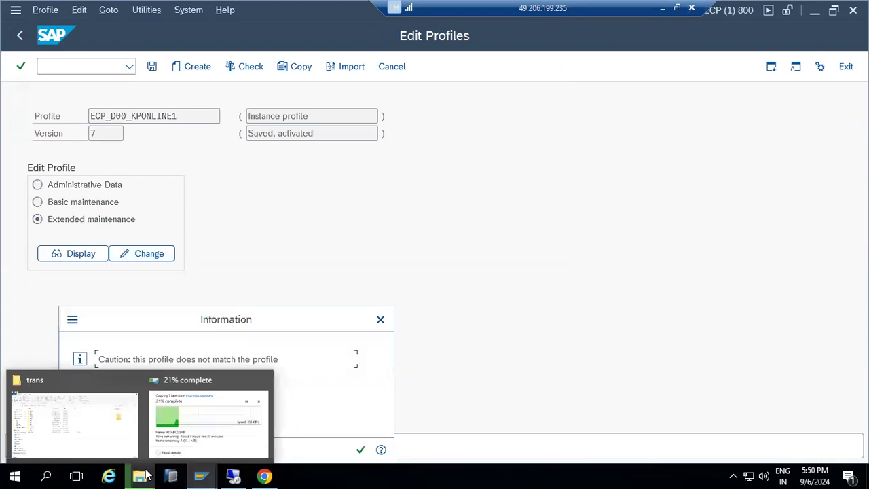
mouse_move(200, 475)
left_click(164, 442)
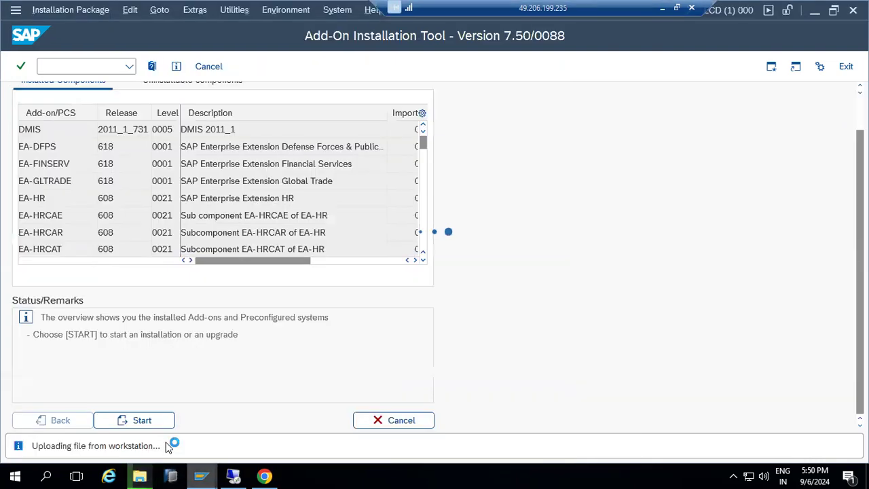
mouse_move(144, 475)
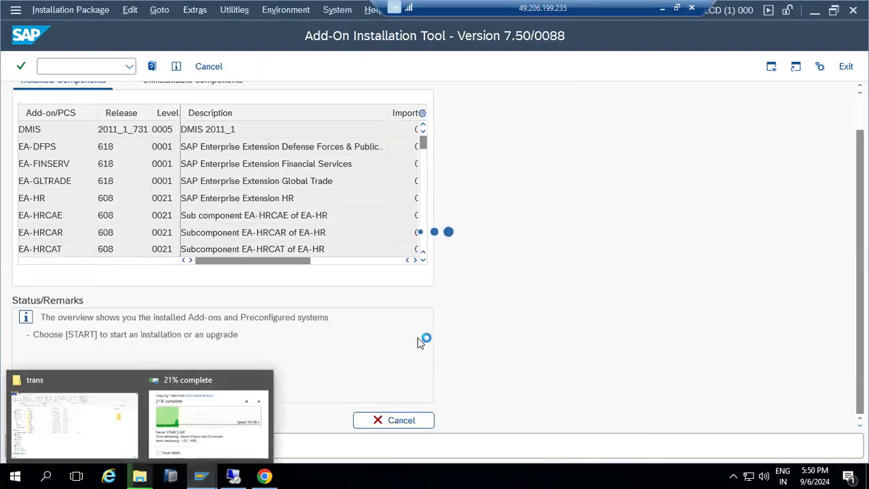
mouse_move(200, 475)
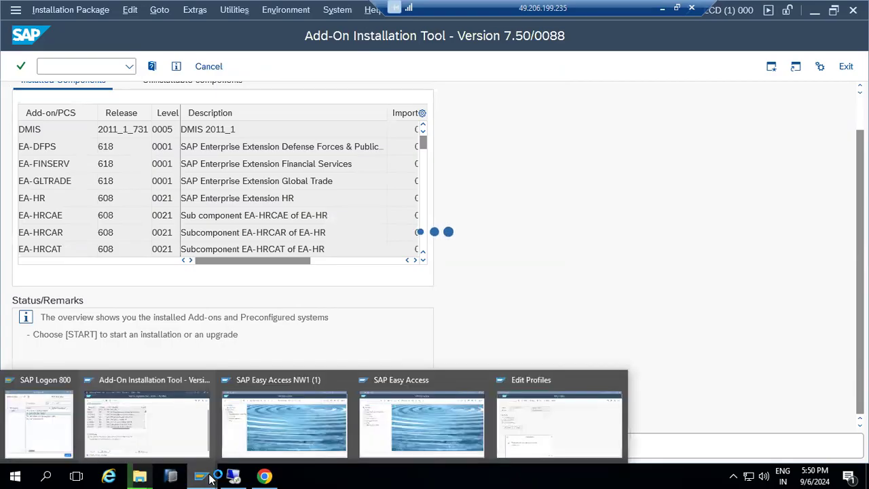
left_click(560, 421)
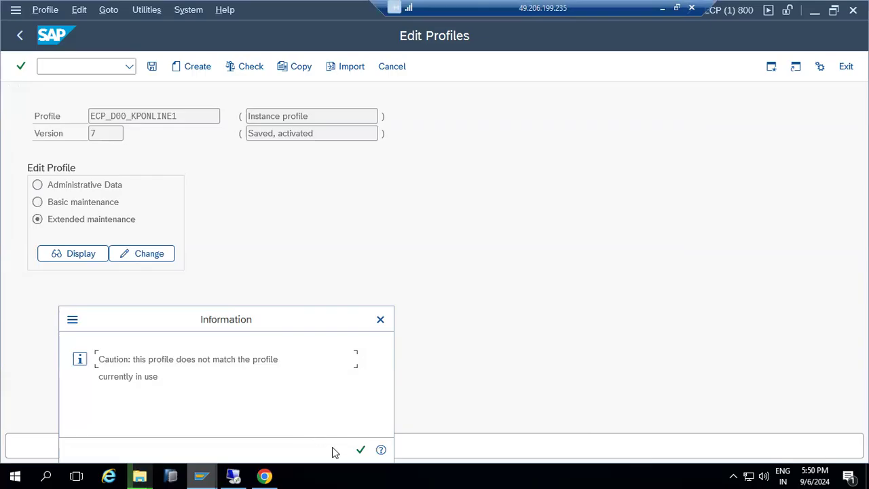
left_click(360, 449)
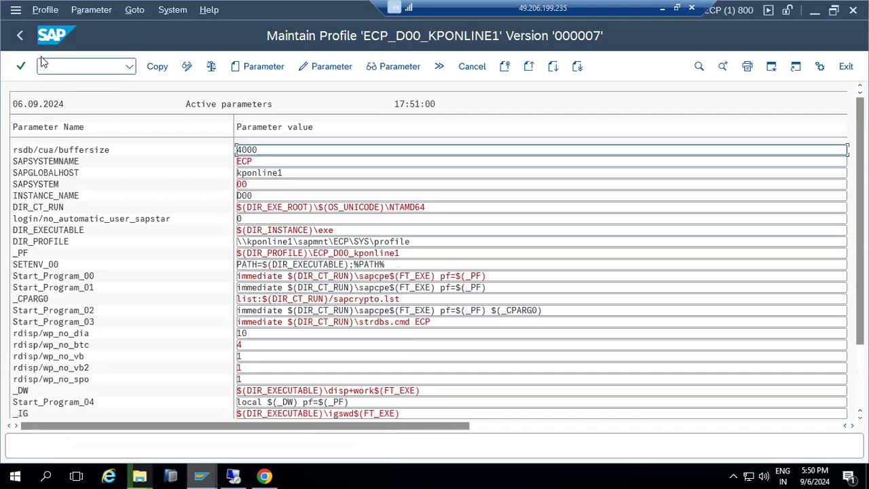
- Check the servers' profile values, then return to SAP Easy Access
left_click(19, 39)
left_click(109, 9)
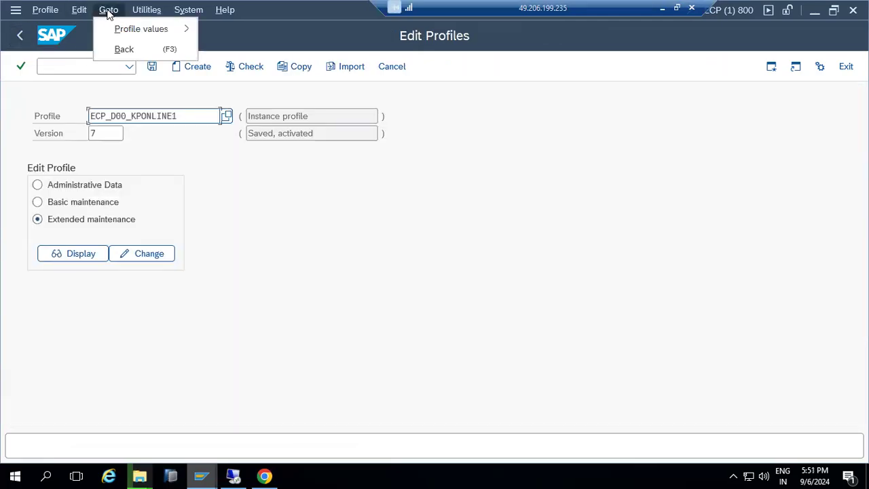
mouse_move(151, 27)
left_click(216, 31)
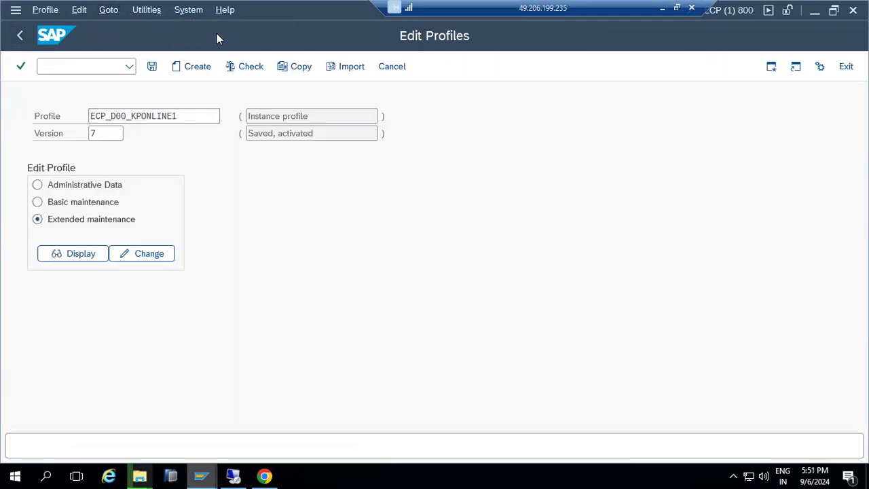
left_click(20, 35)
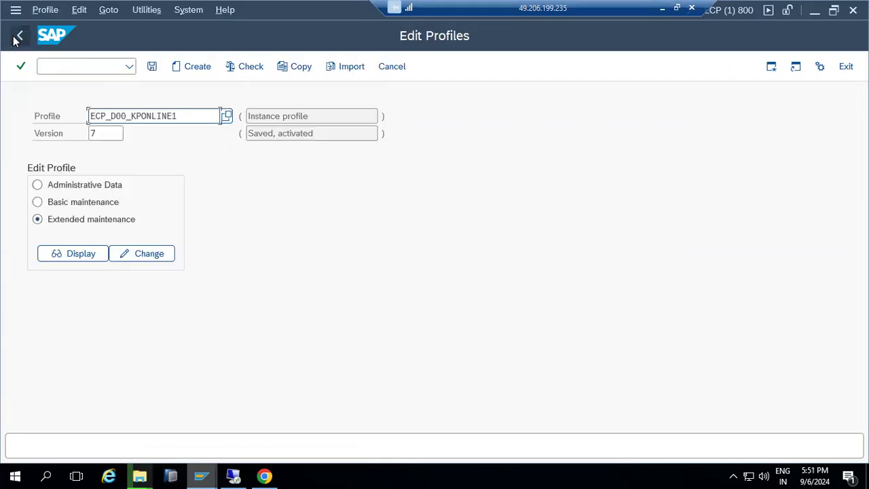
left_click(16, 34)
- Rerun RZ10 and import the profiles of all active servers
left_click(129, 65)
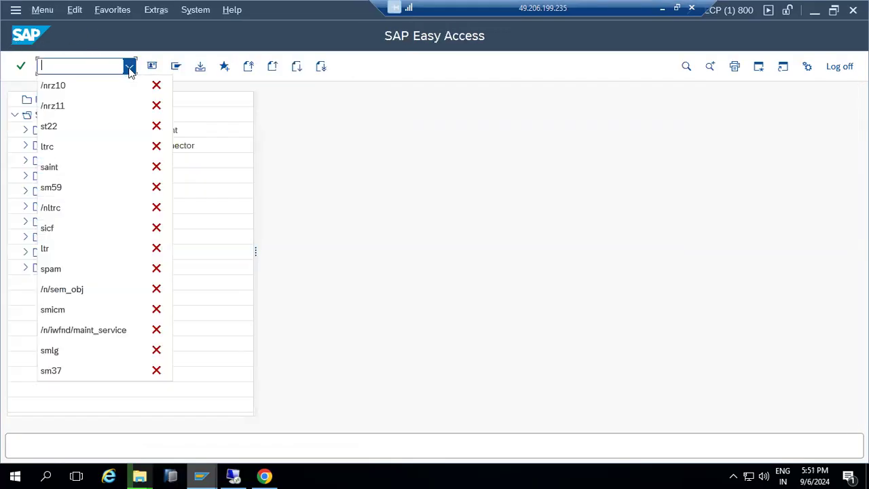
left_click(79, 84)
key("Return")
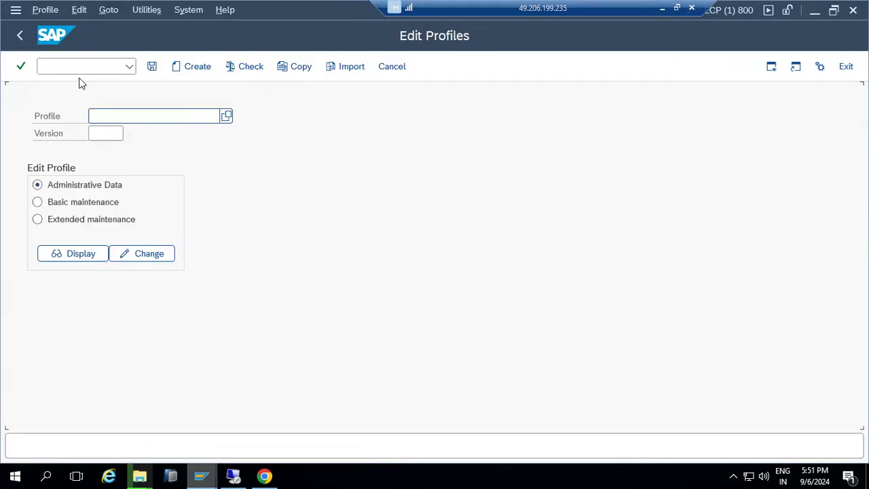
left_click(149, 10)
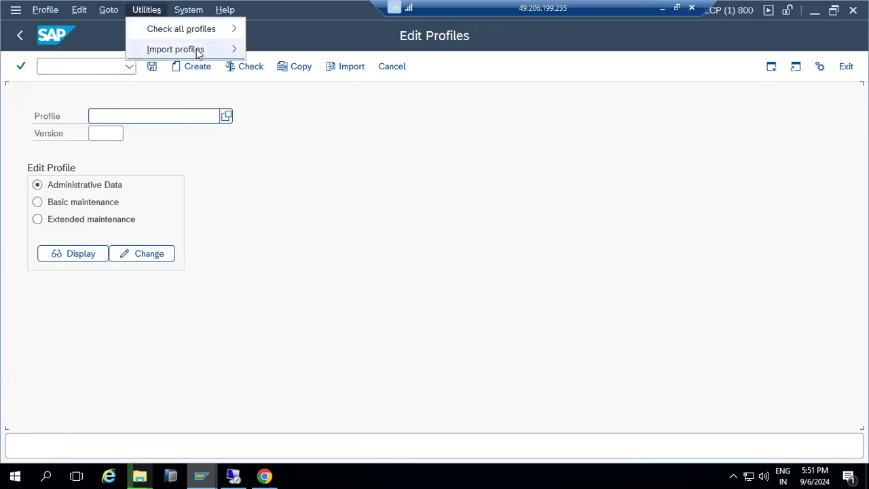
mouse_move(234, 54)
left_click(98, 50)
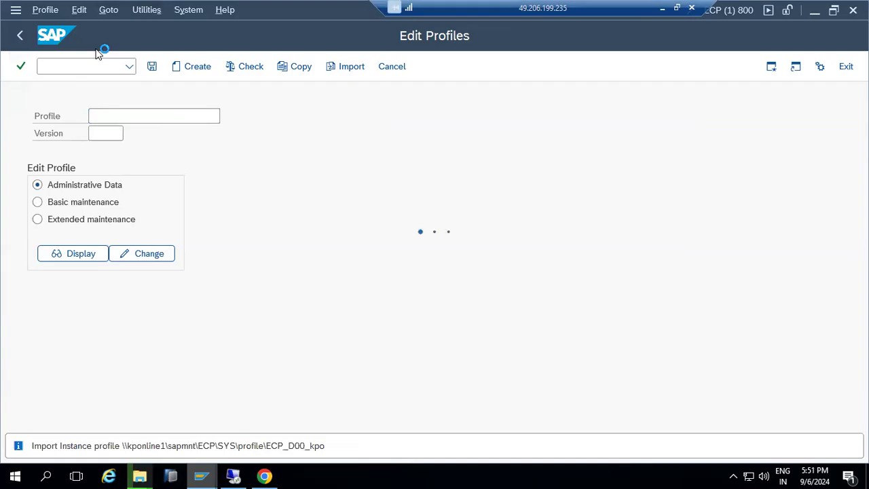
left_click(19, 36)
- Open ECP_D00_KPONLINE1 version 000008 for extended maintenance changes
left_click(226, 116)
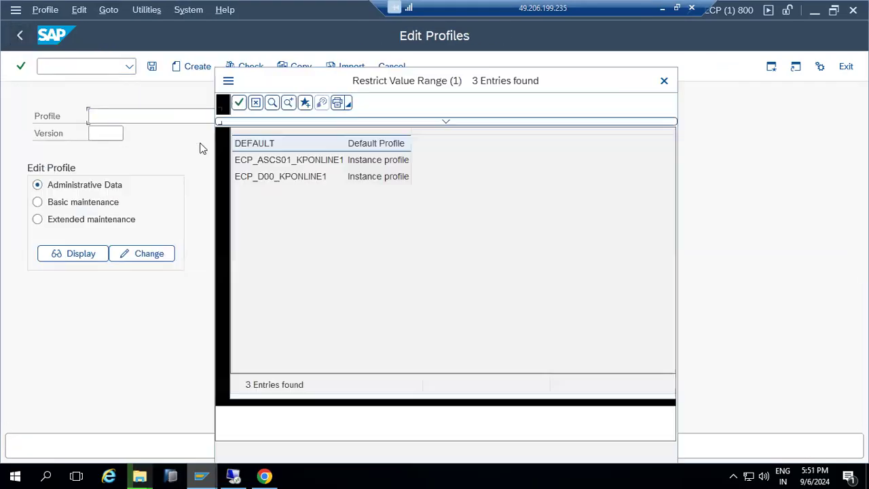
double_click(245, 210)
left_click(122, 221)
left_click(135, 254)
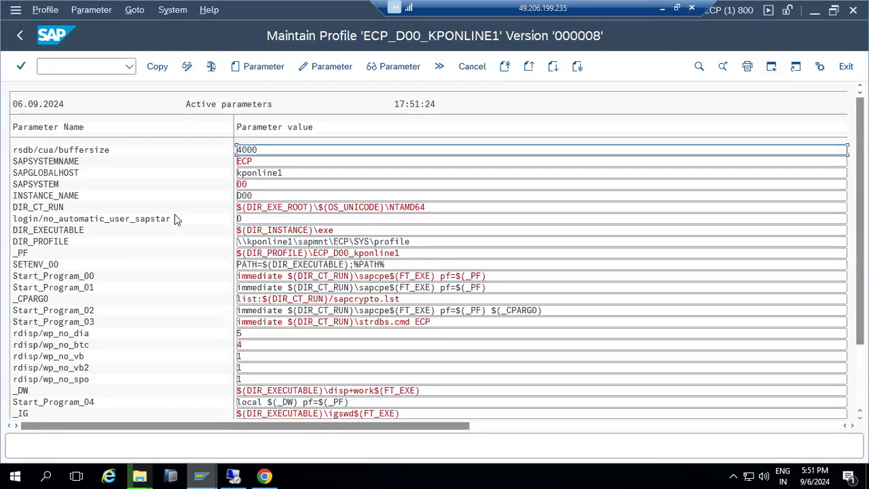
- Create parameter abap/shared_objects_size_MB with value 2048 and copy it into ECP_D00_KPONLINE1
left_click(242, 68)
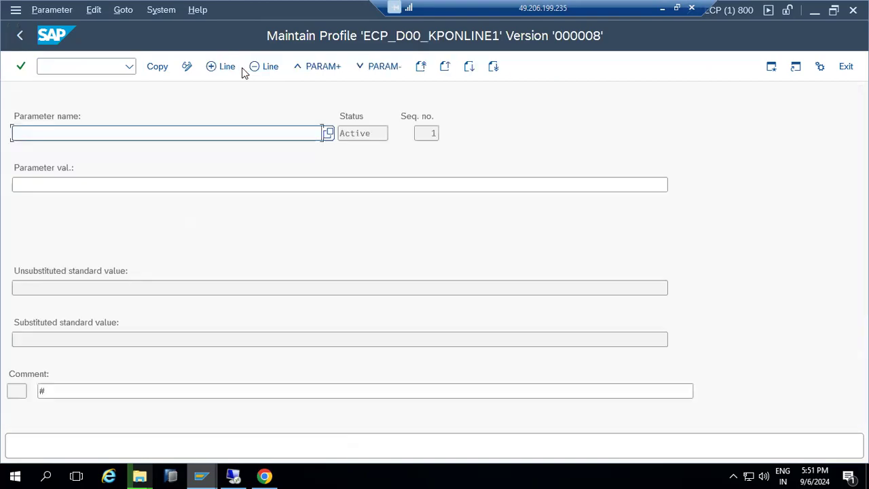
key("ctrl+v")
key("Return")
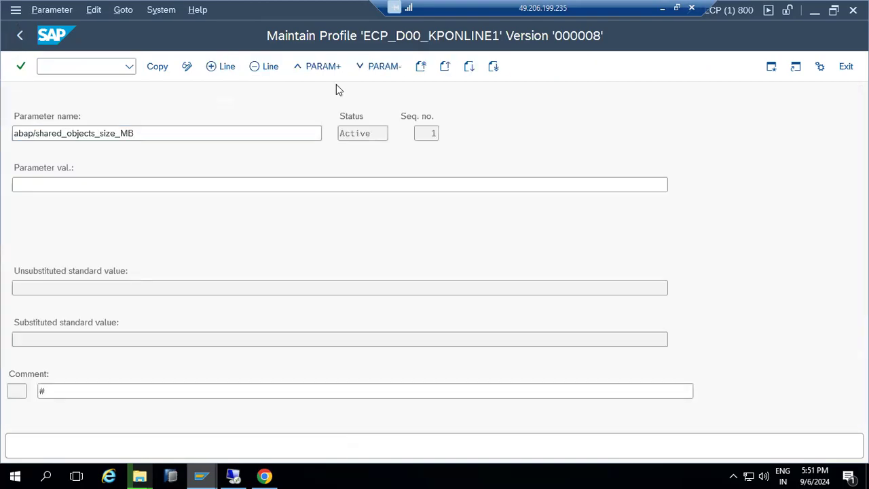
left_click_drag(45, 343, 5, 345)
left_click(33, 184)
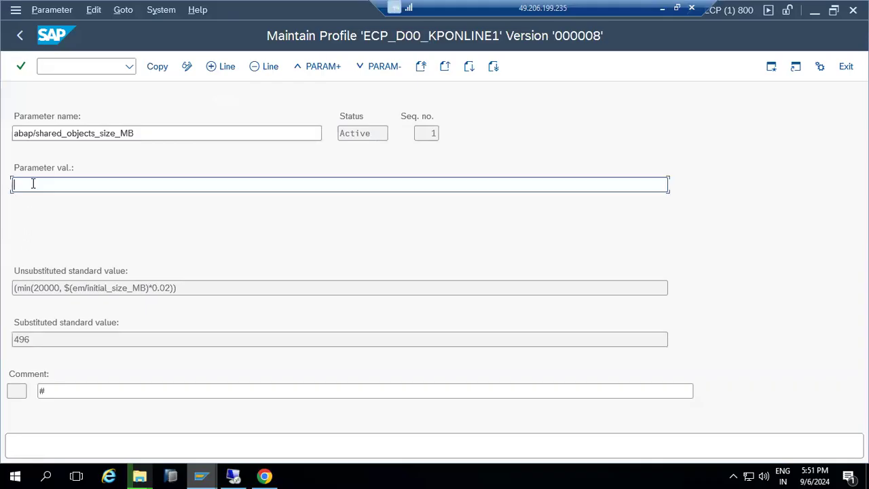
type("102")
type("4")
key("BackSpace")
key("BackSpace")
key("BackSpace")
key("BackSpace")
type("2")
left_click(157, 66)
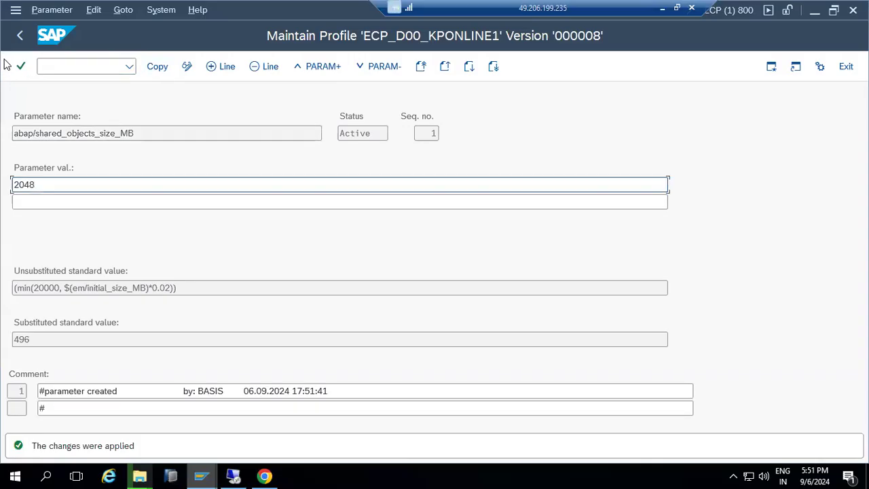
left_click(20, 36)
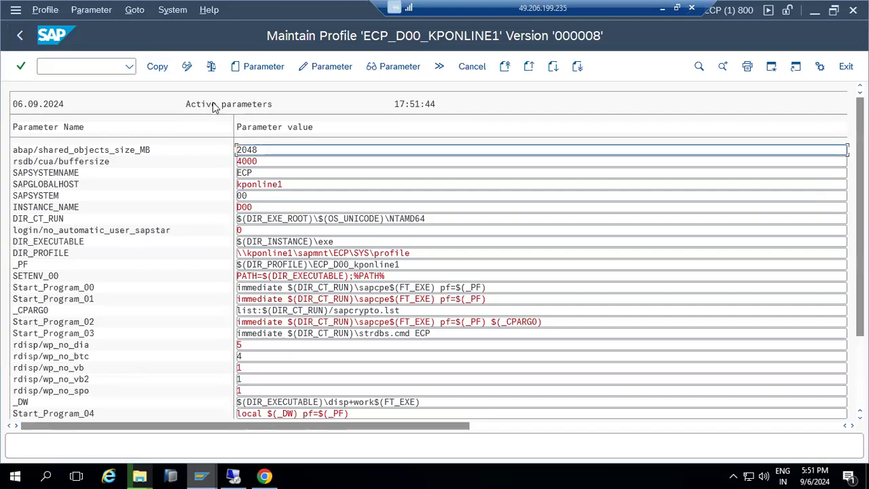
left_click(162, 71)
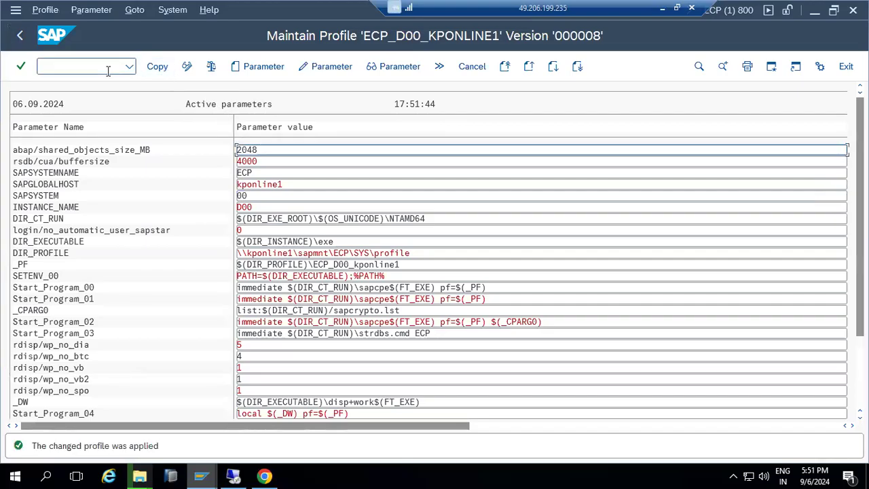
- Save profile ECP_D00_KPONLINE1, reviewing the flagged parameter values
left_click(26, 39)
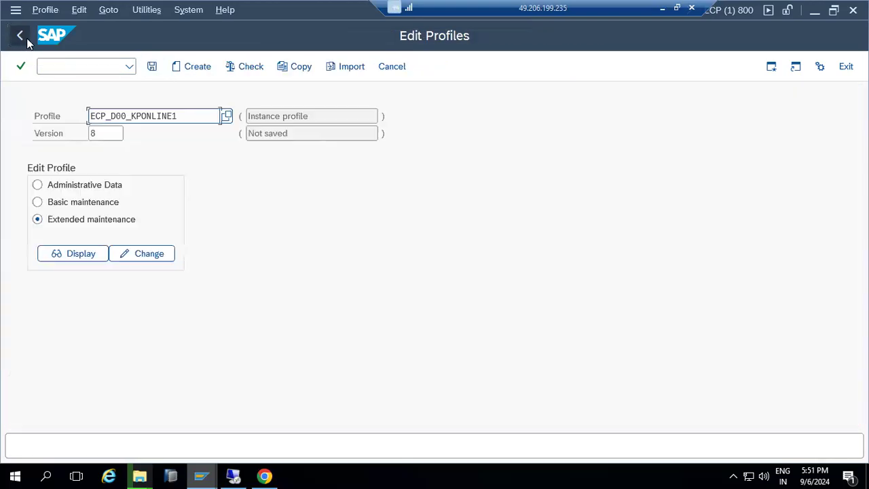
left_click(151, 67)
left_click(213, 290)
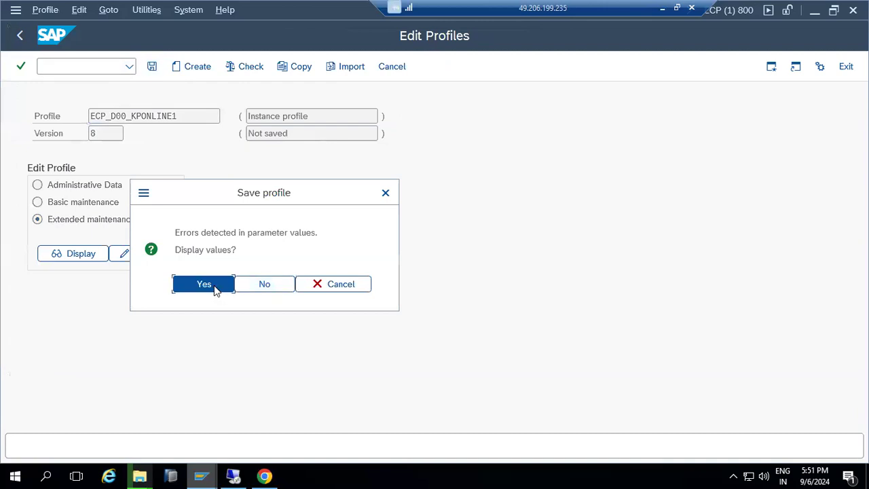
left_click(19, 41)
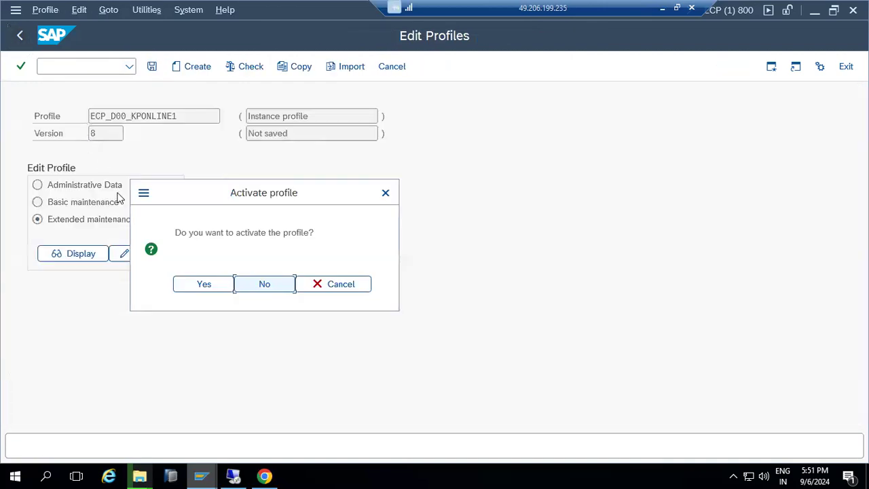
- Activate the profile as version 000009, skipping the operation-mode consistency check
left_click(200, 284)
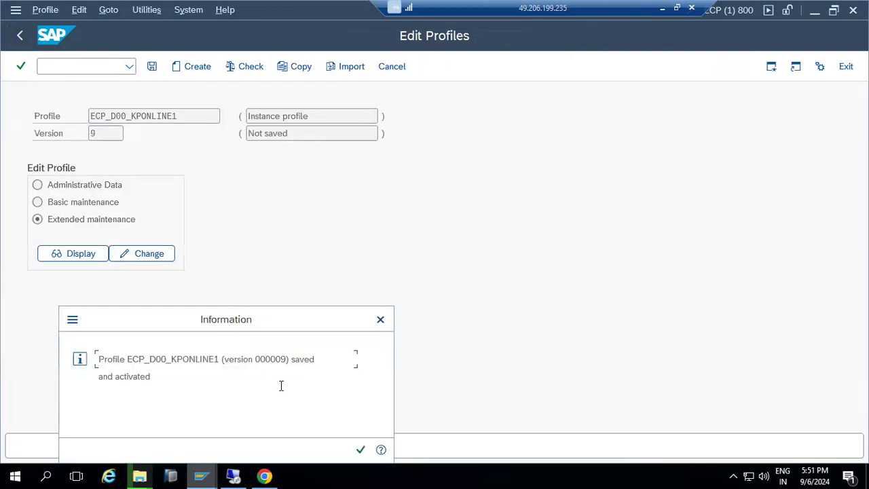
left_click(360, 452)
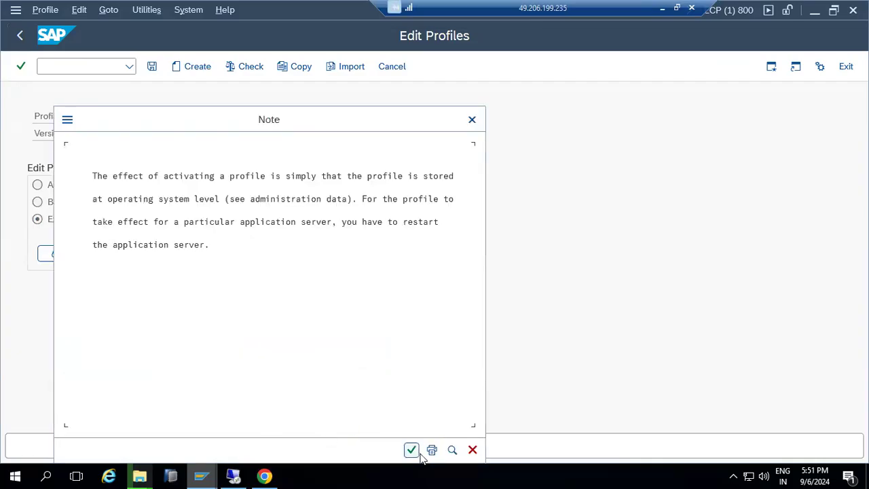
left_click(412, 450)
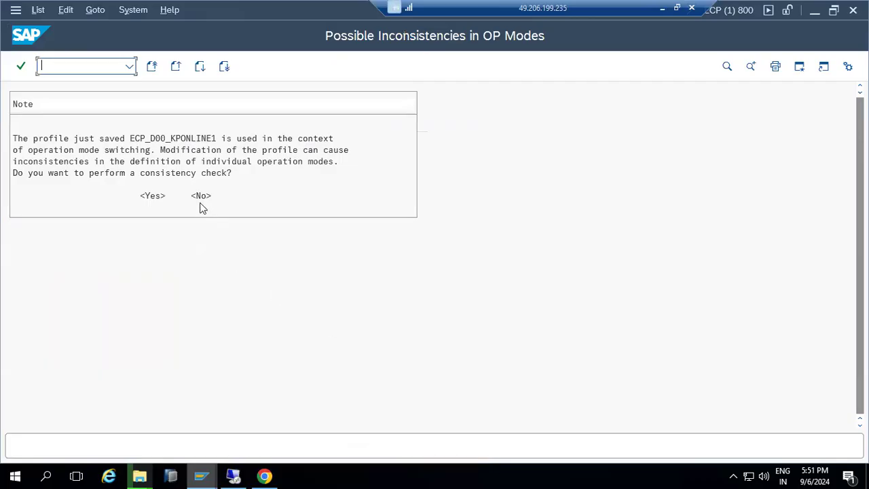
left_click(198, 197)
left_click(20, 36)
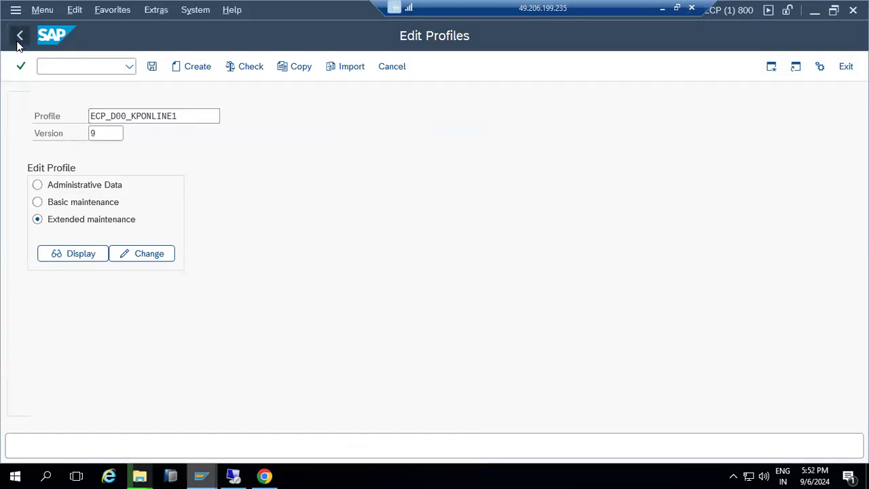
- Check the KITABC3.SAR copy progress, then bring the Add-On Installation Tool window forward
mouse_move(139, 475)
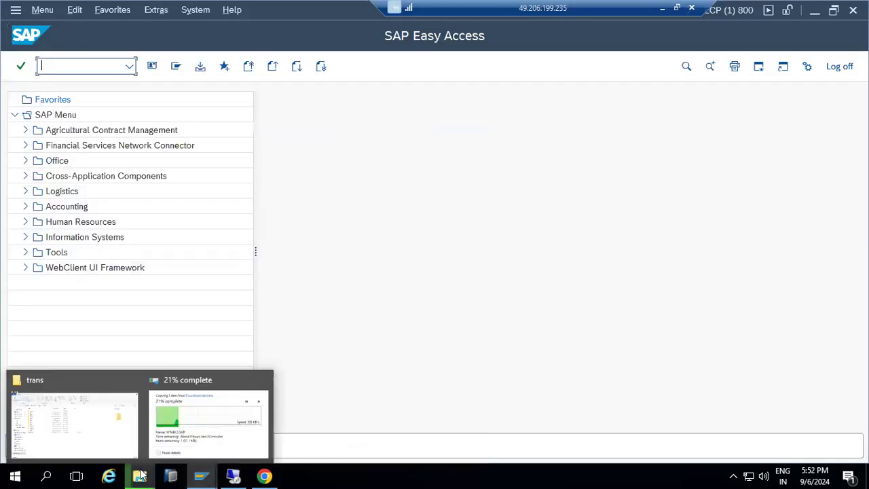
left_click(188, 438)
mouse_move(241, 473)
mouse_move(201, 475)
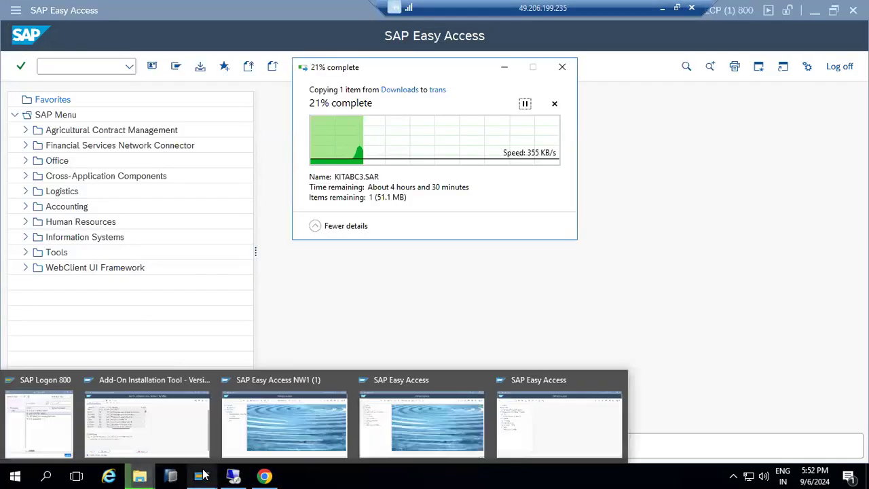
left_click(136, 417)
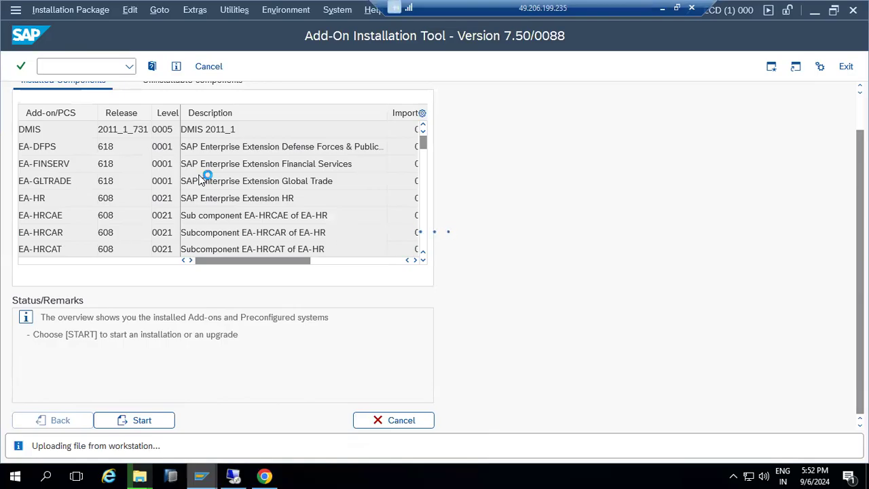
mouse_move(141, 475)
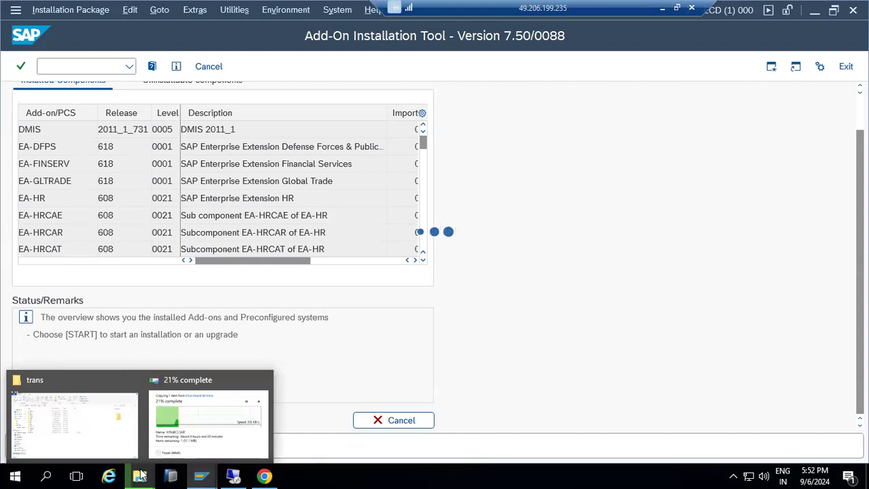
mouse_move(207, 475)
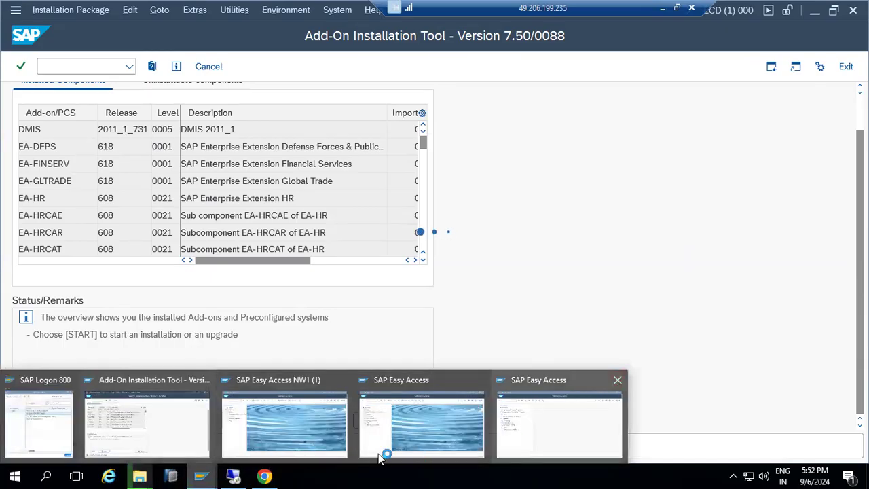
left_click(264, 475)
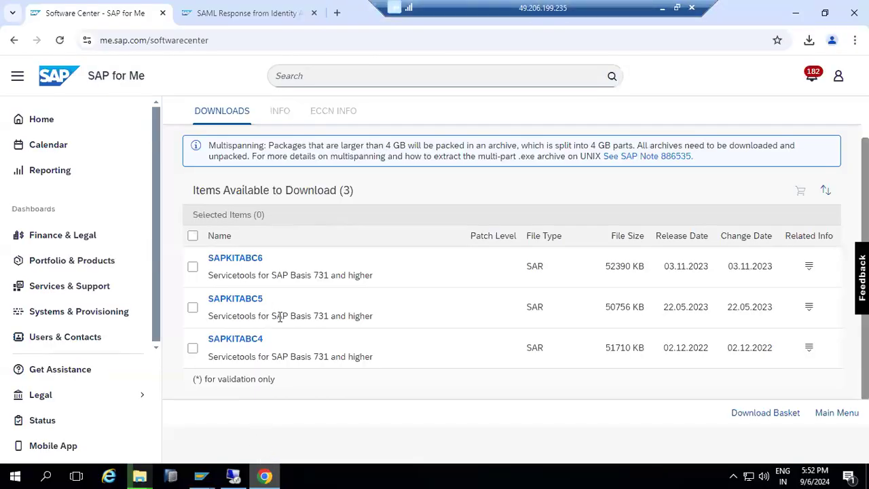
scroll(284, 318, "up", 1)
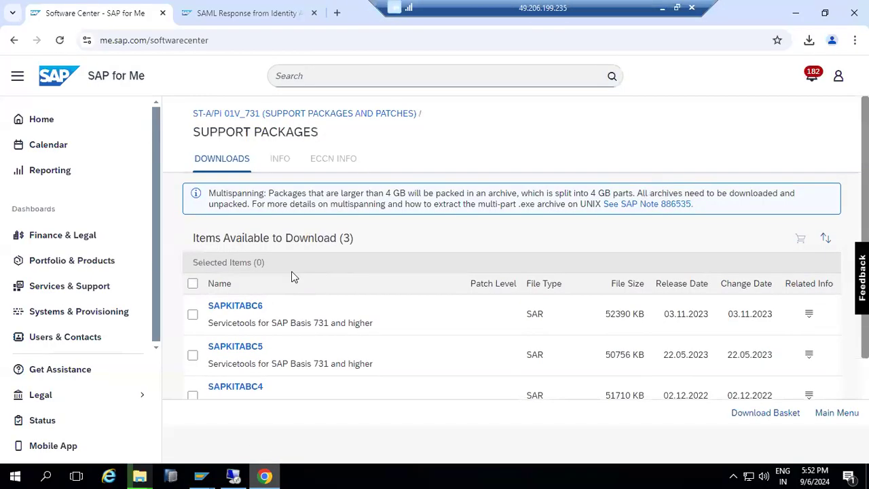
left_click(283, 114)
left_click(761, 120)
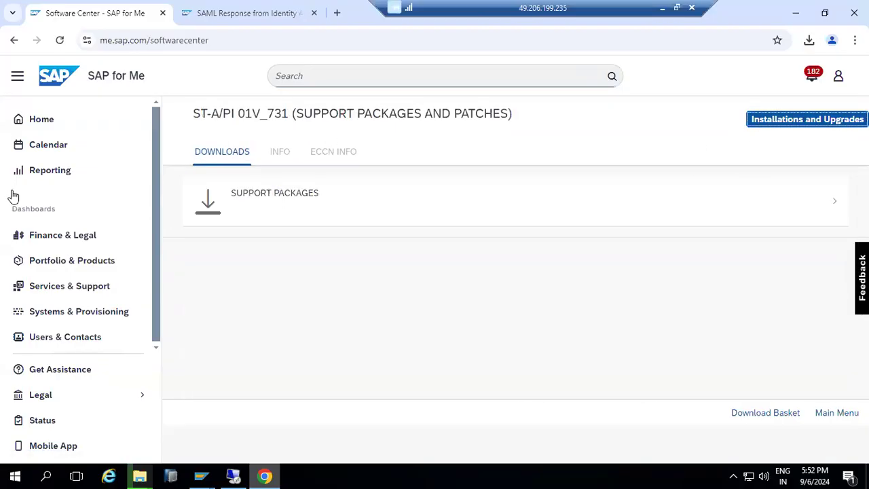
left_click(13, 41)
left_click(11, 42)
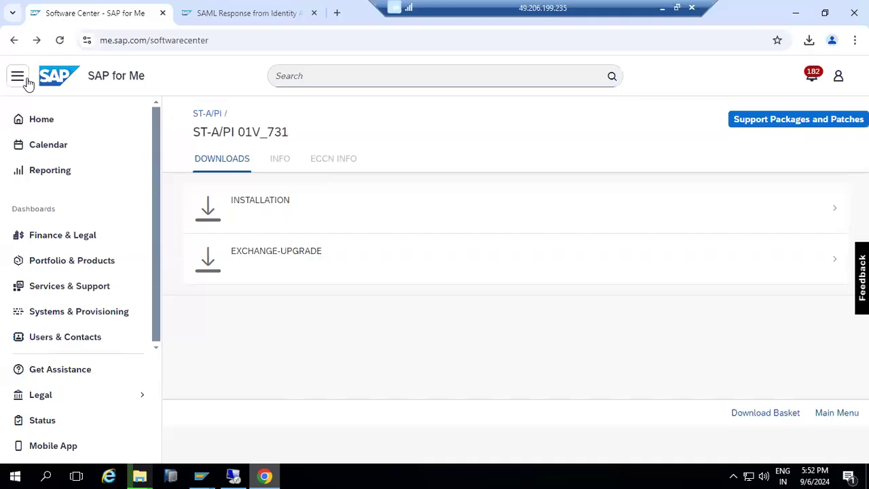
left_click(198, 113)
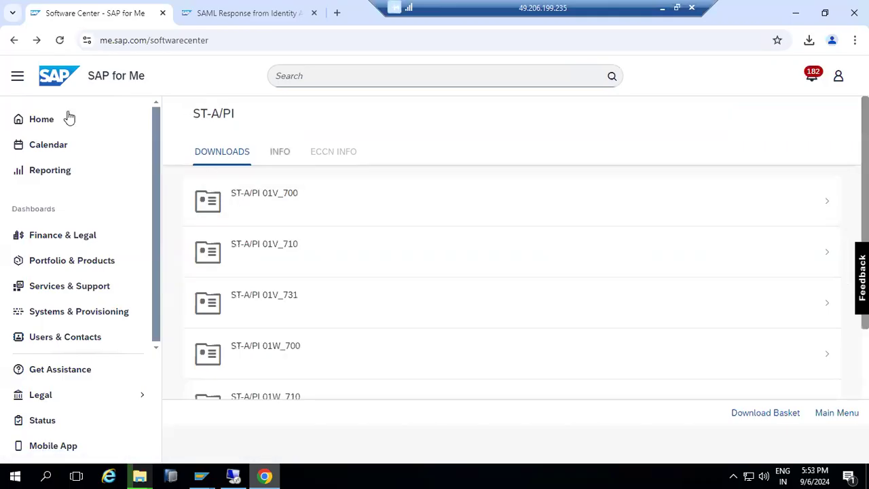
left_click(4, 43)
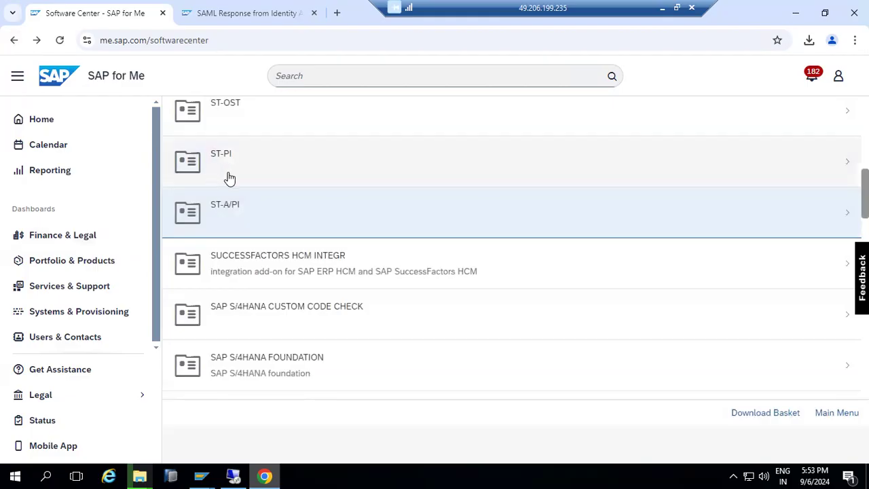
scroll(264, 199, "up", 2)
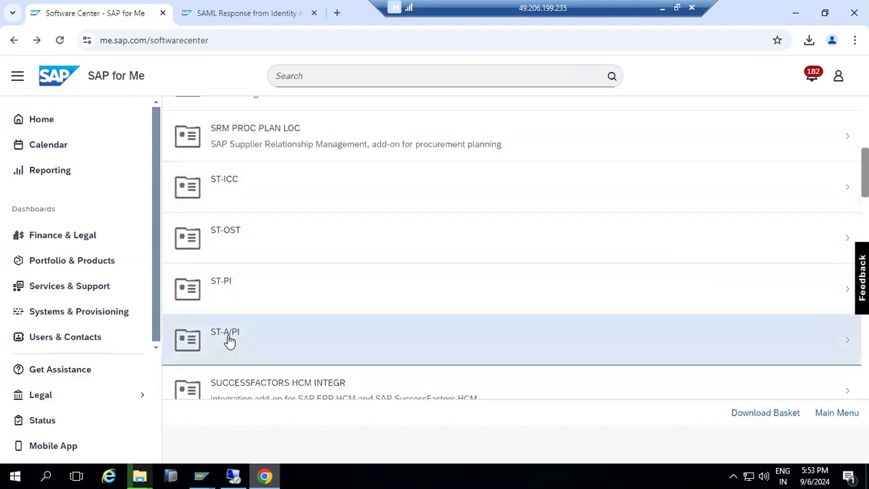
scroll(248, 198, "up", 3)
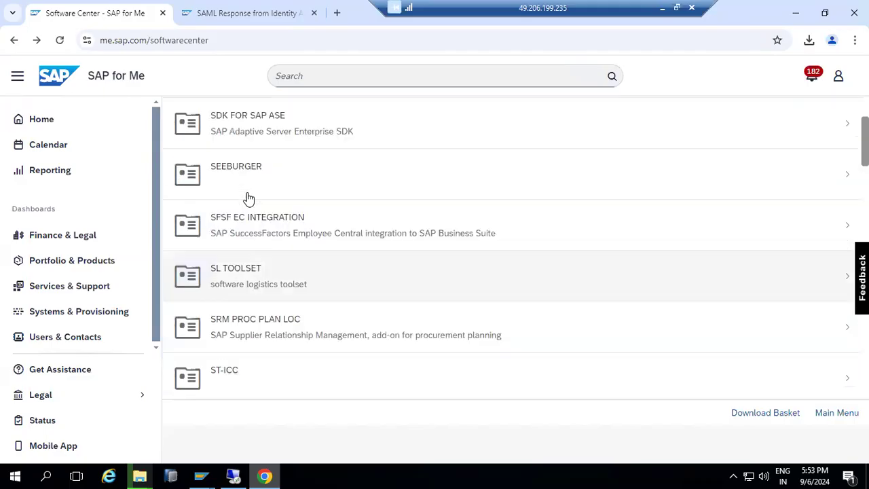
scroll(241, 256, "up", 2)
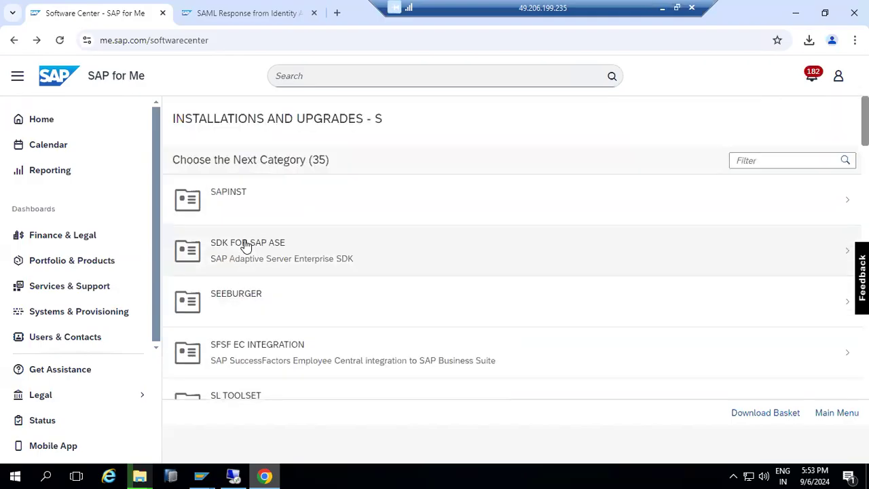
scroll(246, 246, "down", 15)
scroll(246, 247, "down", 2)
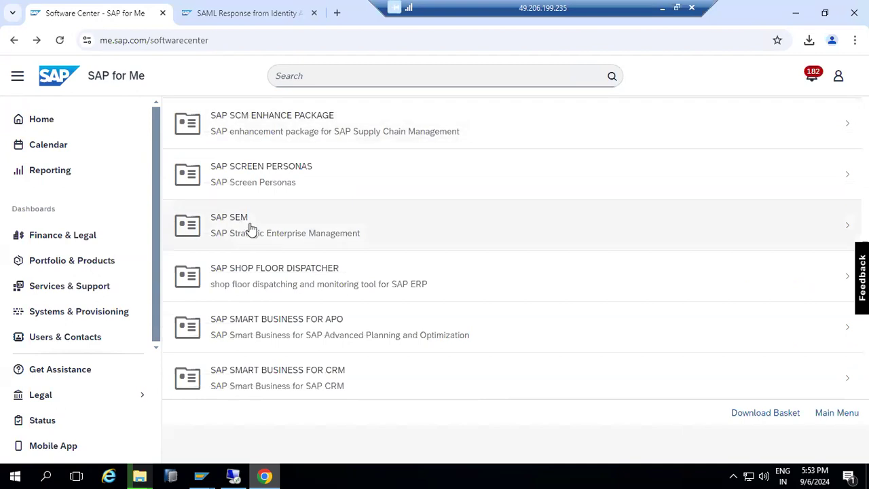
scroll(251, 231, "up", 1)
scroll(252, 234, "up", 1)
scroll(252, 235, "down", 1)
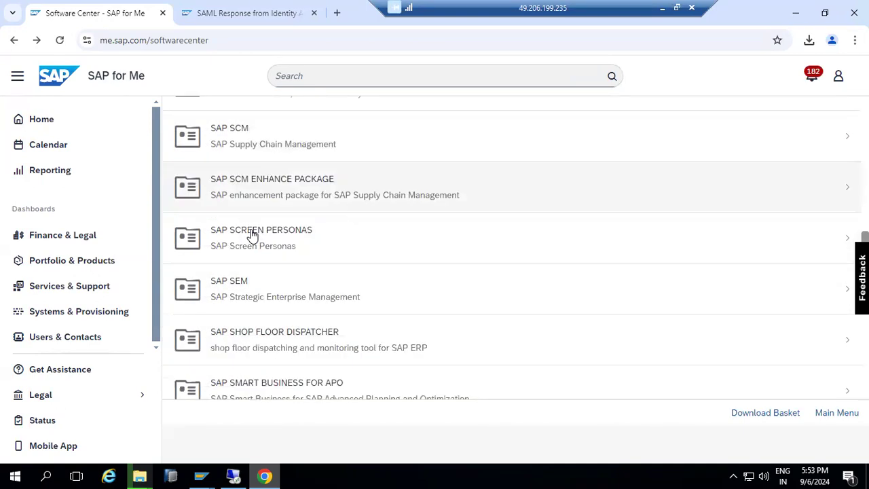
left_click(249, 286)
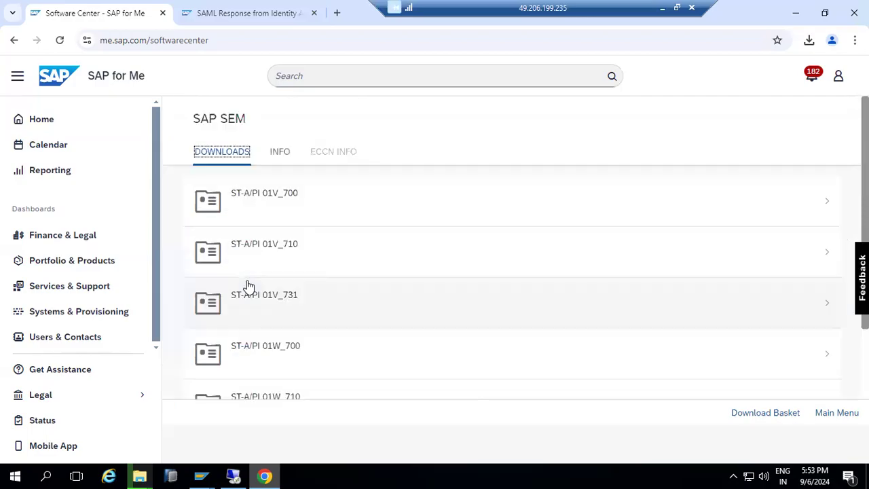
left_click(248, 284)
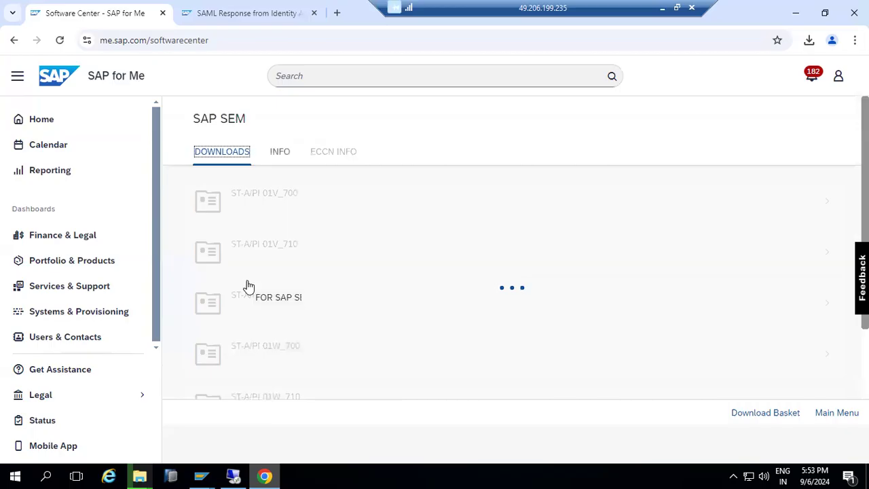
scroll(300, 360, "down", 2)
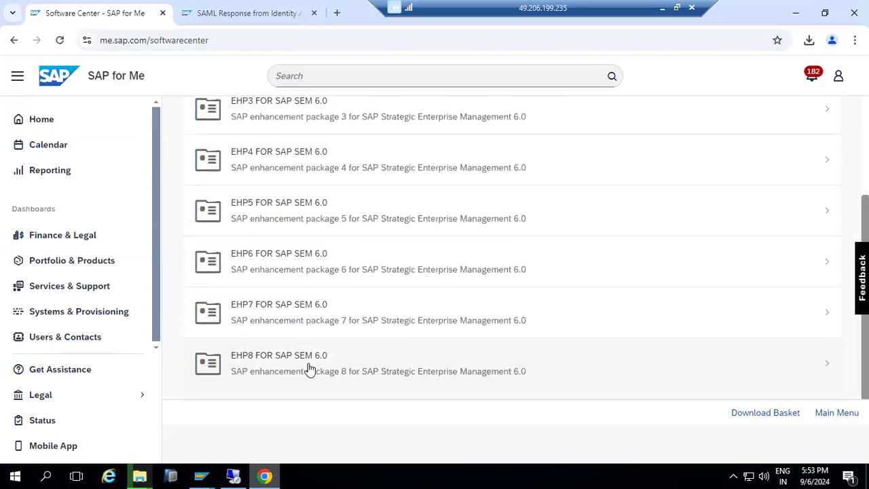
left_click(311, 370)
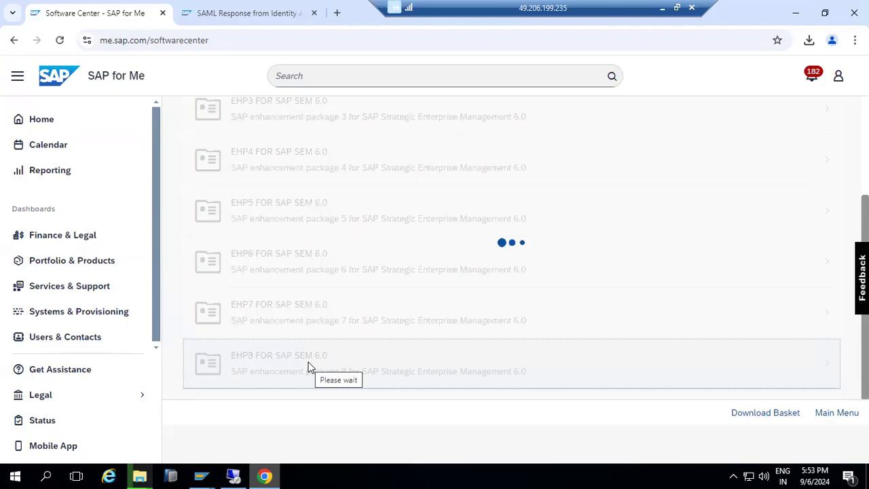
left_click(204, 475)
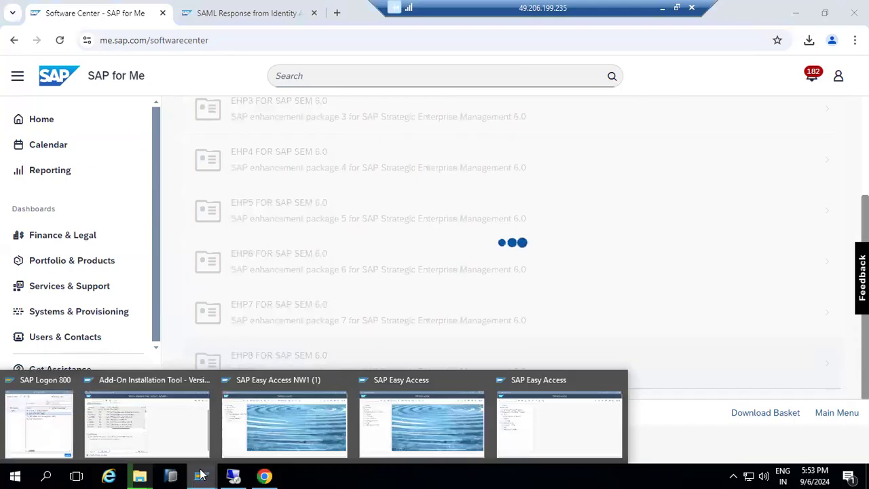
left_click(171, 430)
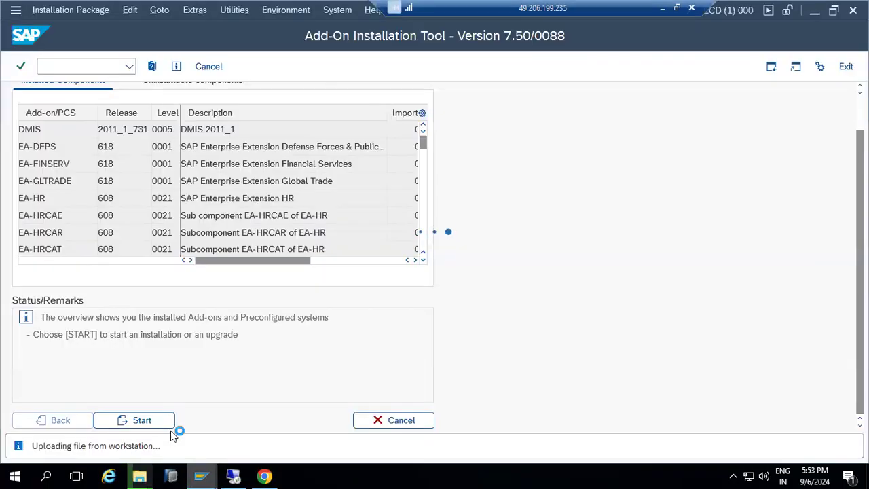
- Check the KITABC3.SAR copy at 21%, then minimize the Remote Desktop session
mouse_move(151, 468)
left_click(174, 425)
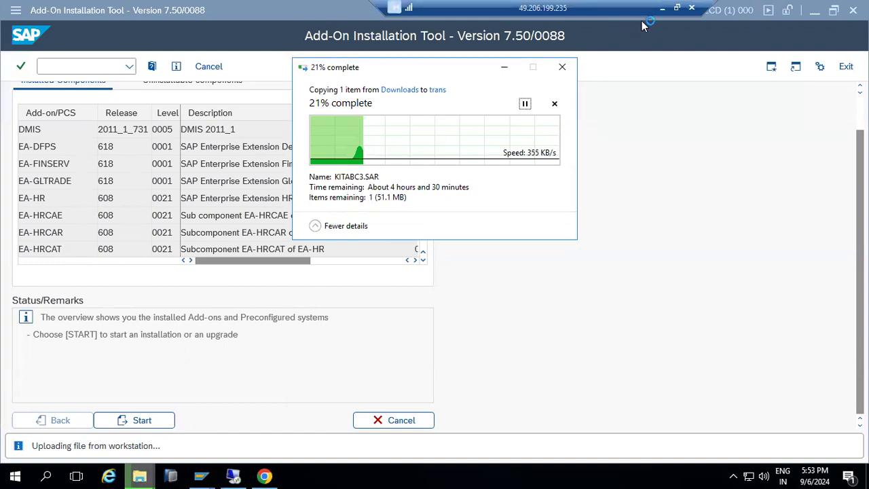
left_click(662, 8)
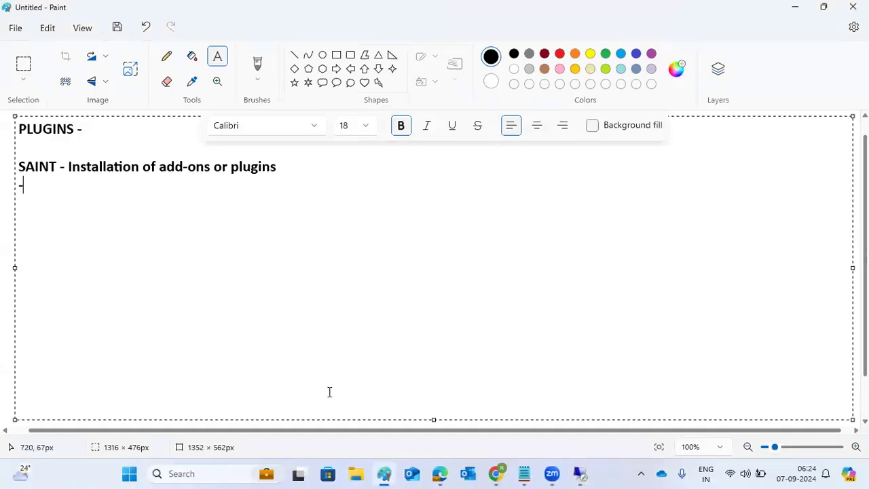
- Return from the Paint notes to the remote desktop's SAP session
mouse_move(551, 473)
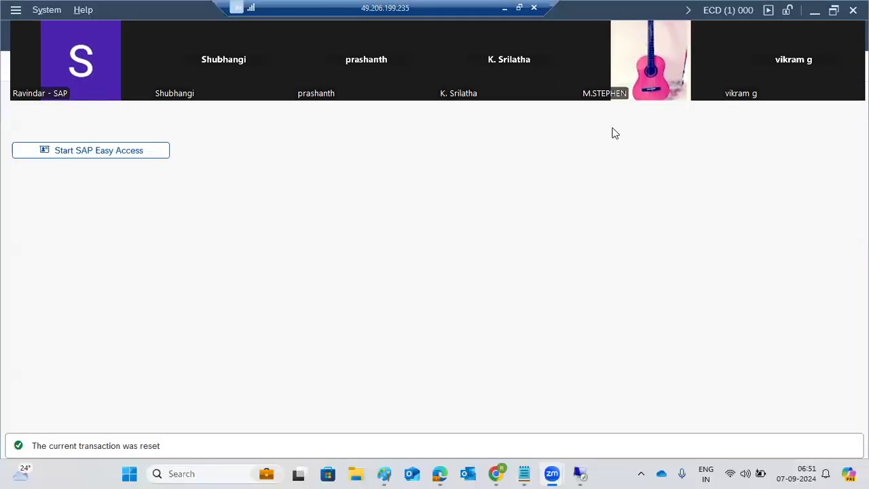
- Dismiss the SYSTEM_CANNOT_WRITE_TABLE RFC error and open a new SAP GUI session window
left_click(579, 473)
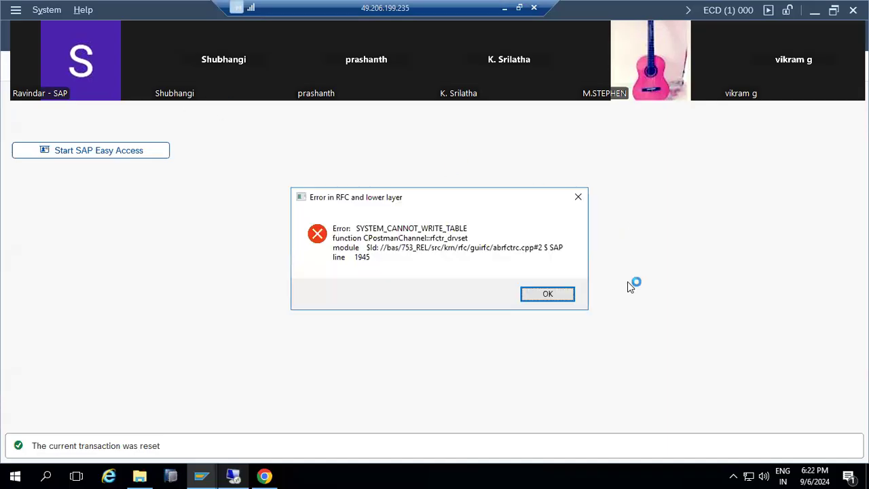
left_click(567, 293)
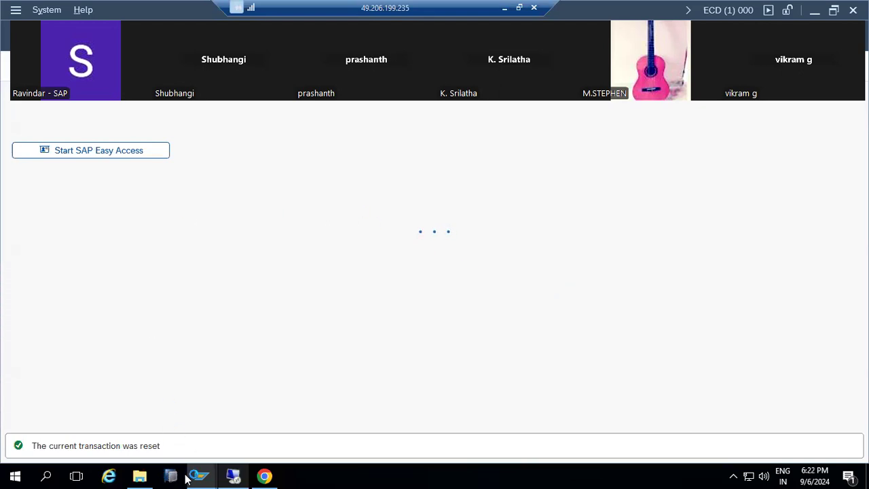
left_click(142, 445)
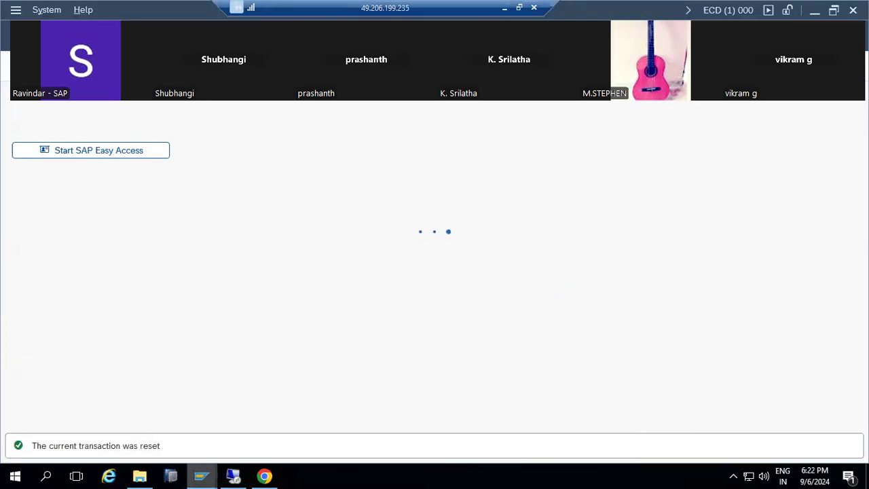
left_click(15, 10)
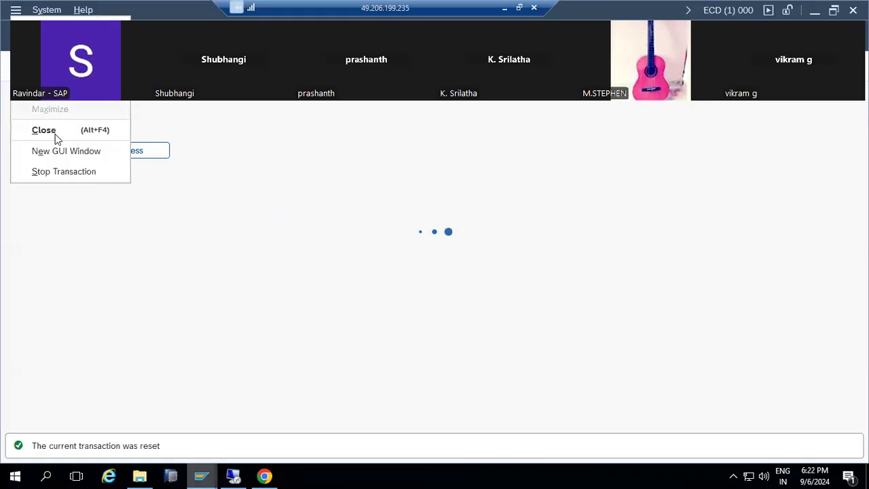
left_click(60, 151)
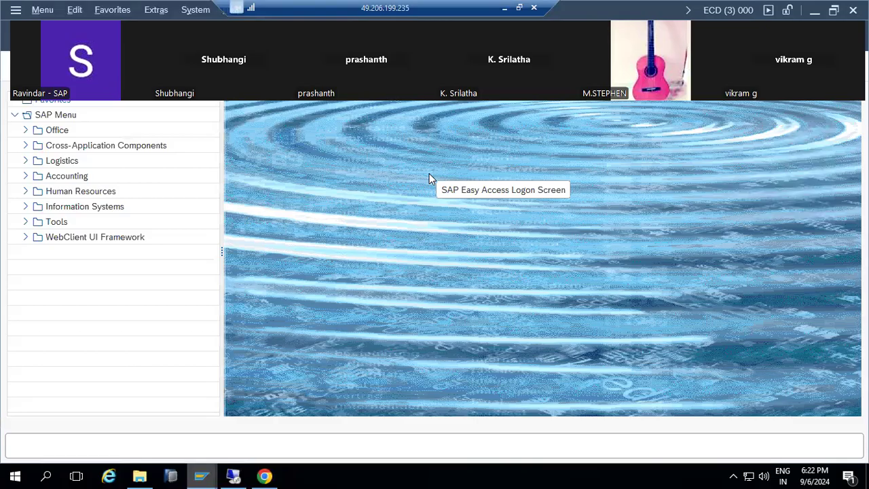
- Start transaction SAINT and bring the ECD Add-On Installation Tool's installed components overview to the front
key("Return")
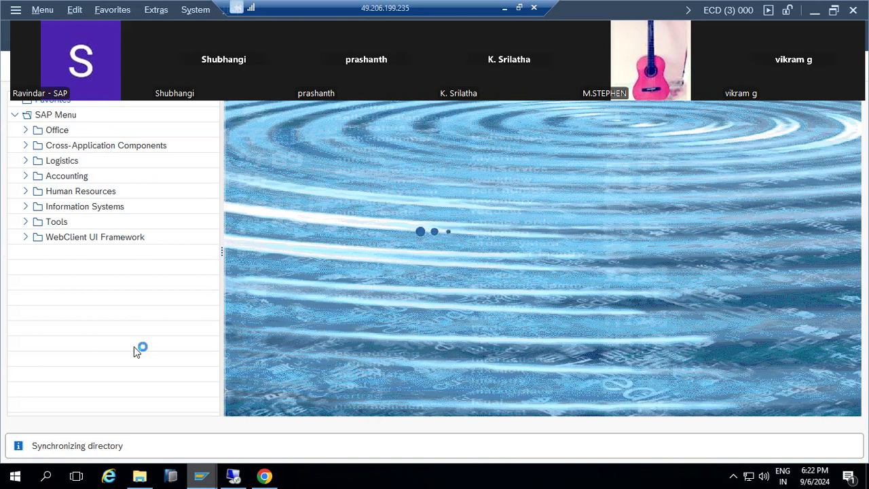
mouse_move(265, 478)
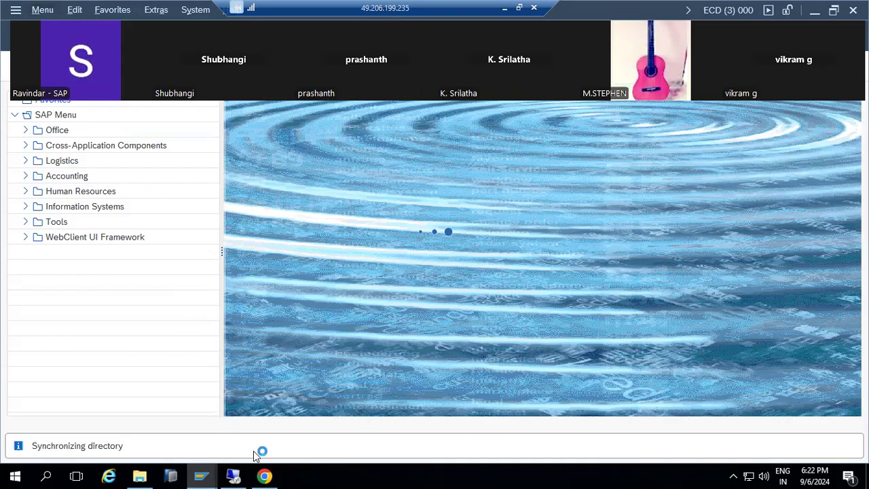
mouse_move(228, 474)
mouse_move(201, 475)
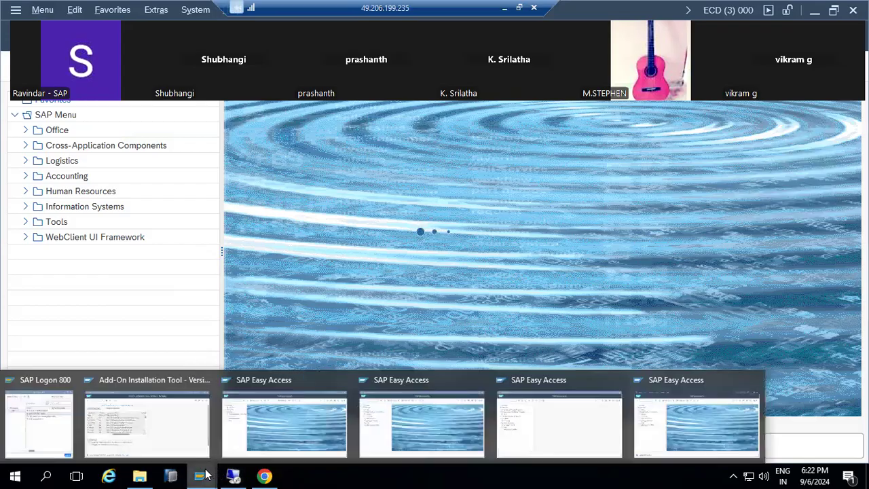
left_click(148, 426)
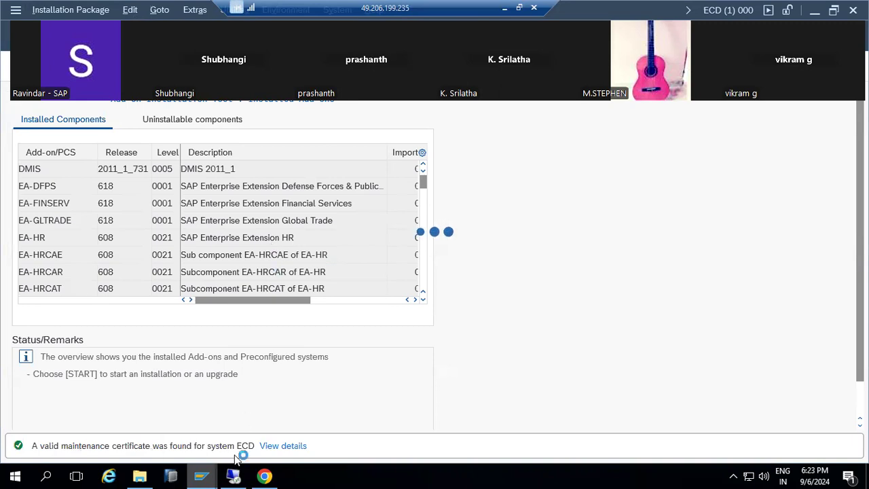
mouse_move(193, 477)
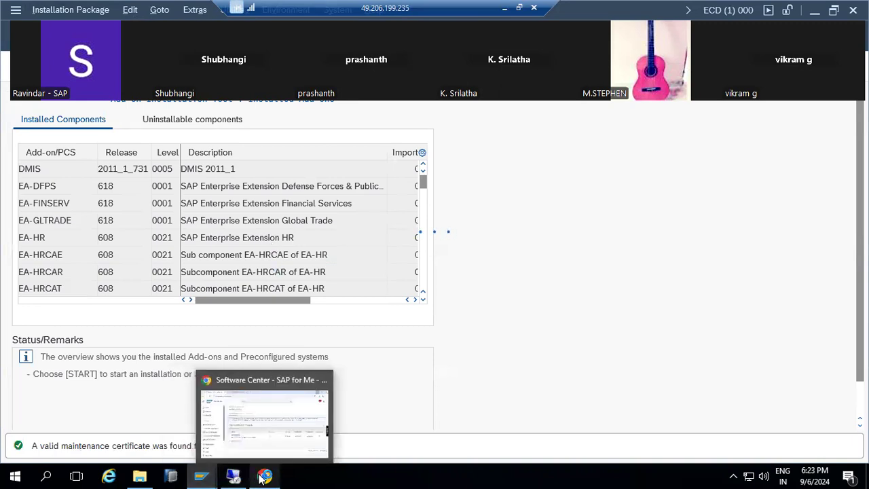
left_click(139, 476)
left_click(709, 104)
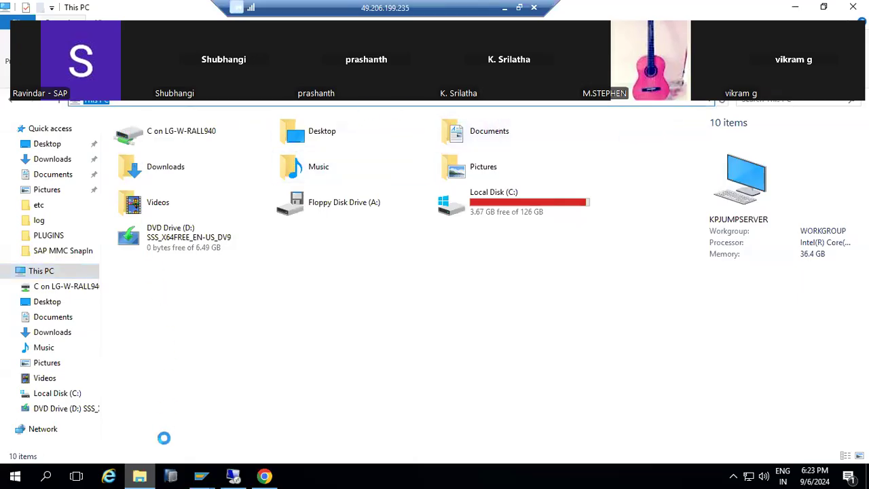
left_click(139, 476)
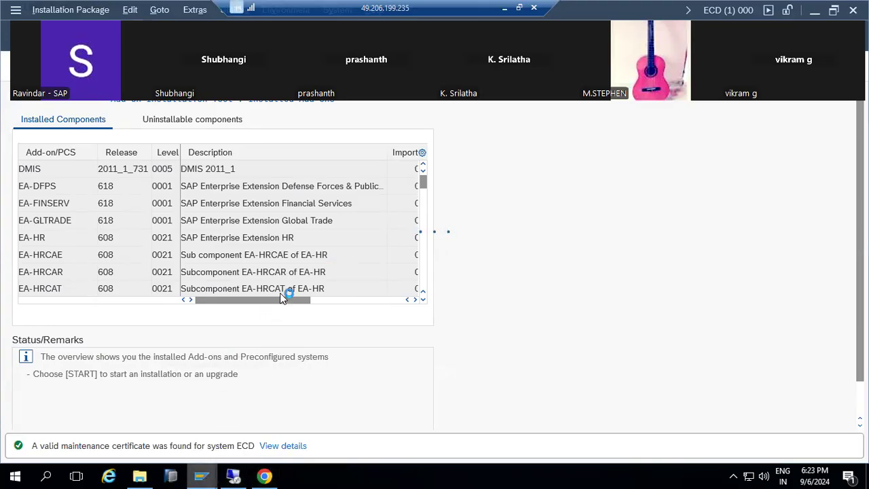
left_click(207, 474)
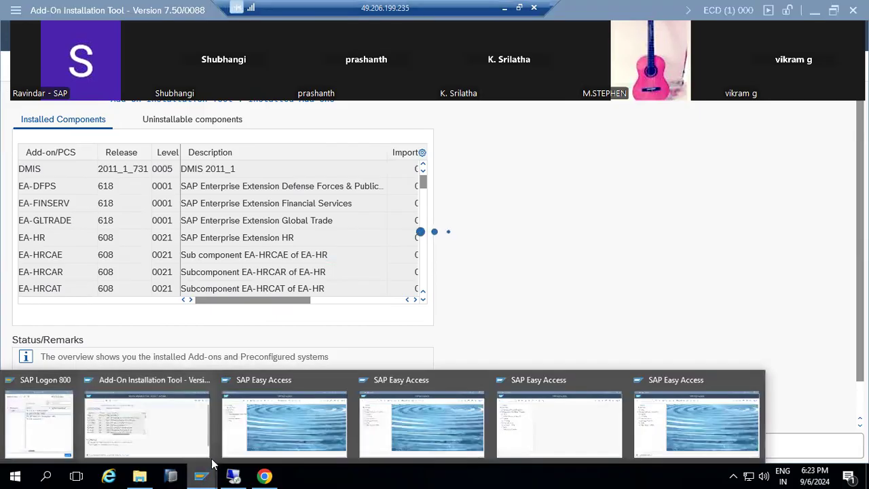
left_click(296, 416)
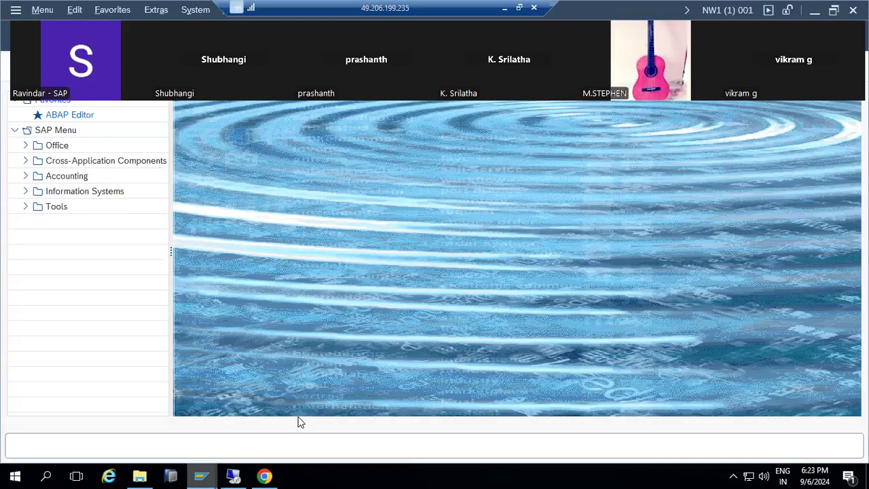
left_click(201, 475)
left_click(681, 423)
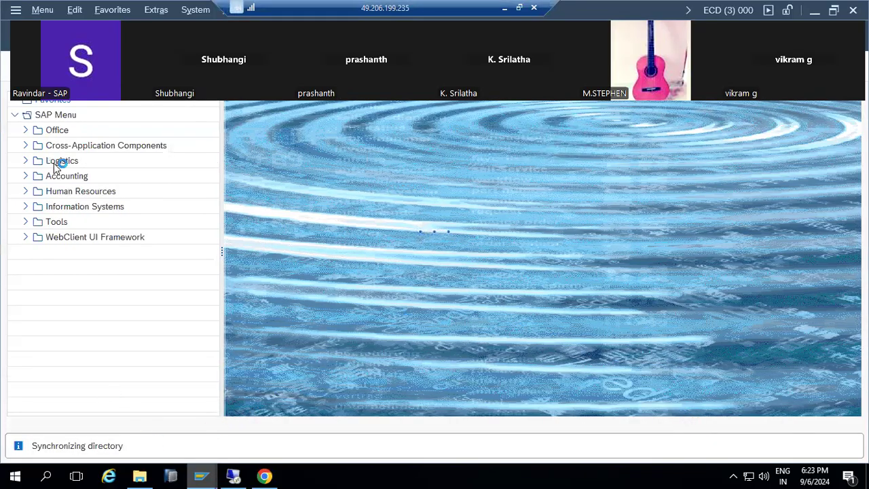
left_click(12, 11)
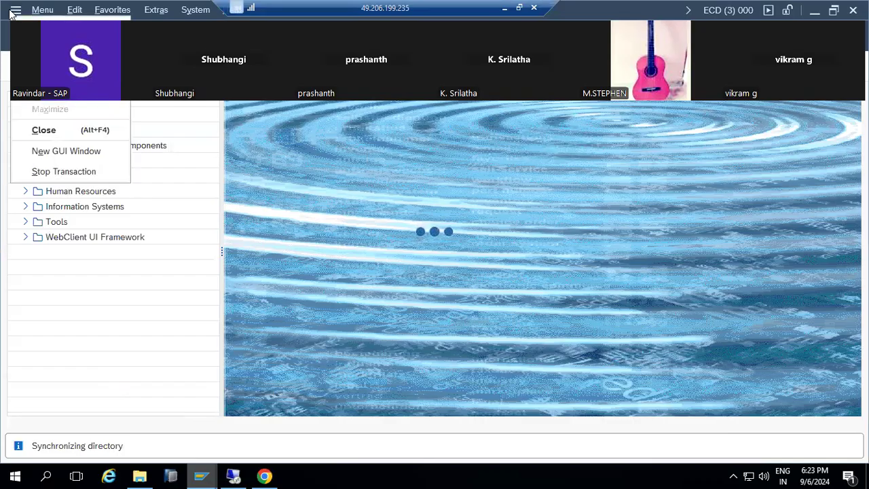
left_click(43, 172)
mouse_move(201, 475)
left_click(153, 424)
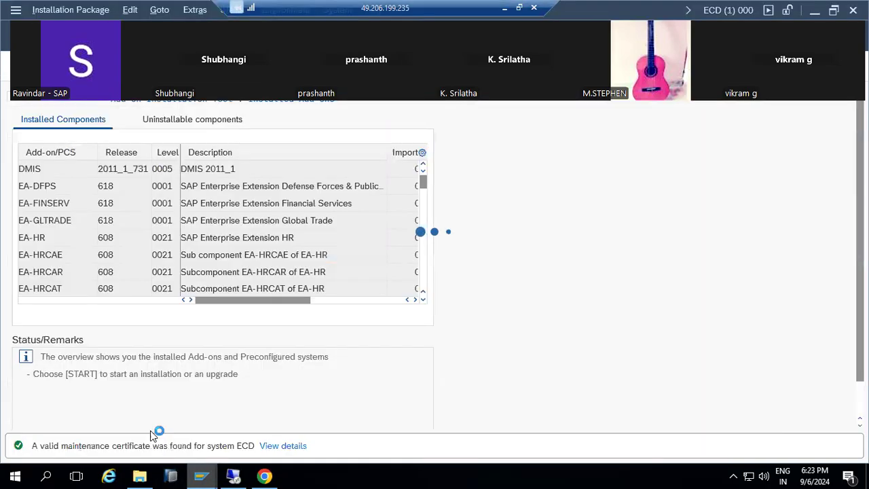
left_click(15, 10)
left_click(54, 9)
mouse_move(205, 475)
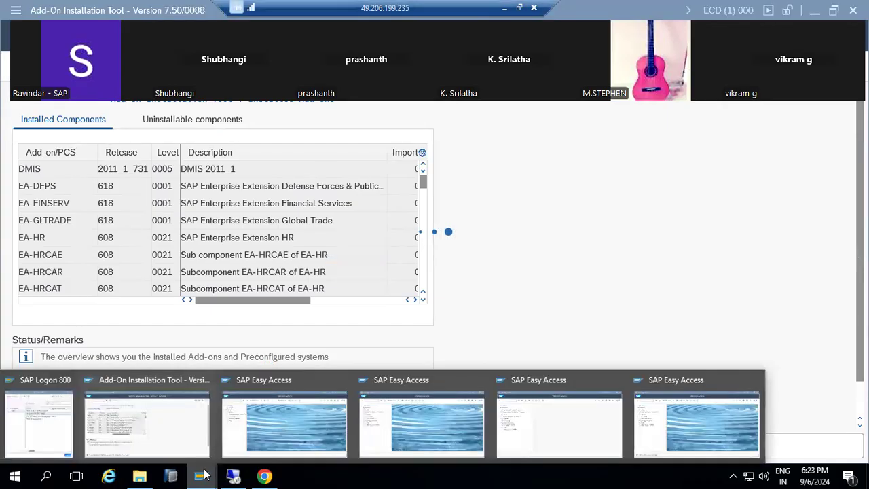
left_click(717, 414)
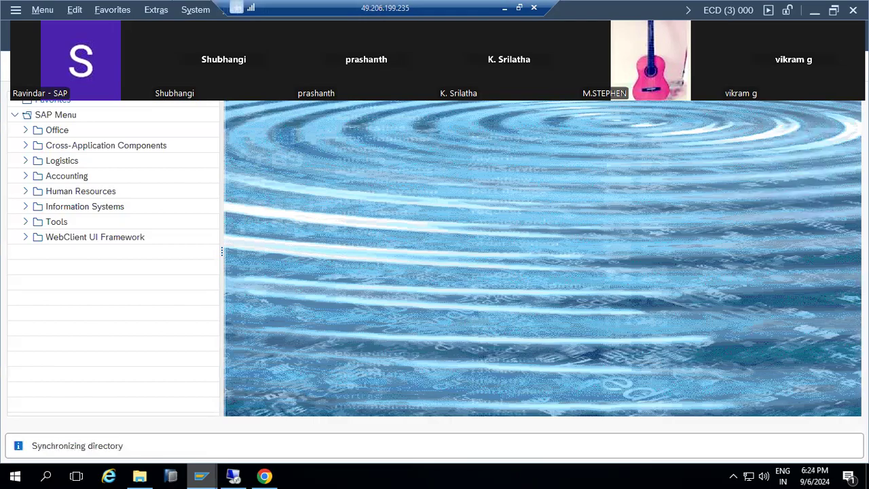
left_click(201, 475)
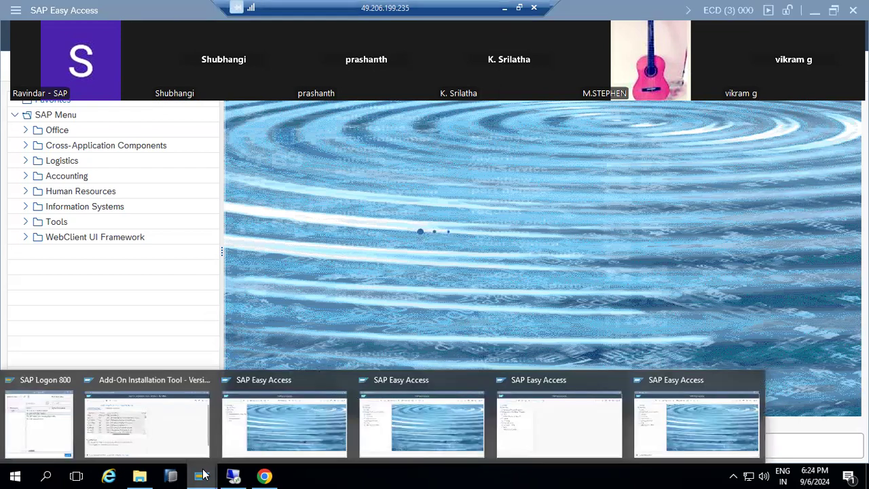
left_click(139, 431)
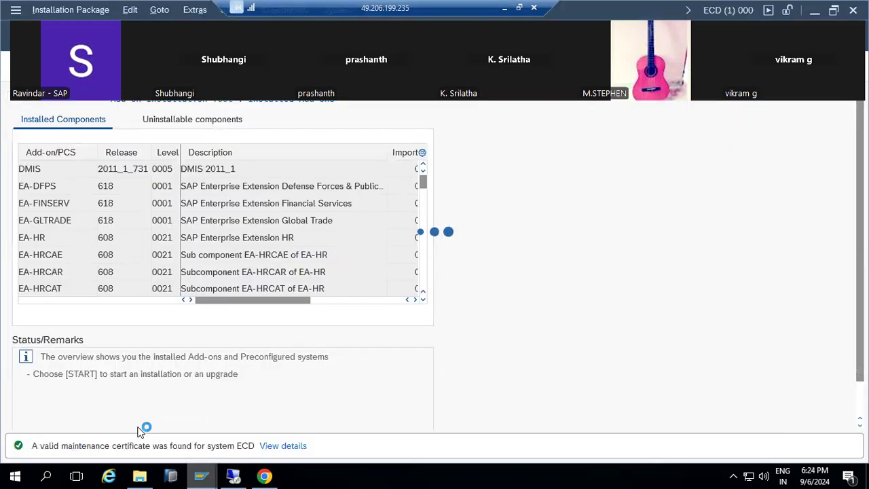
mouse_move(246, 465)
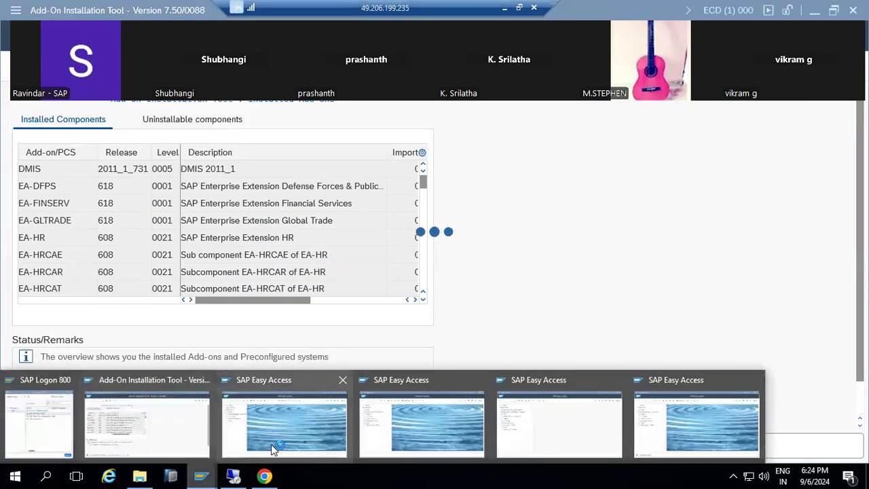
- Log off and close the NW1 and ECD (2) SAP Easy Access sessions
left_click(272, 445)
left_click(843, 66)
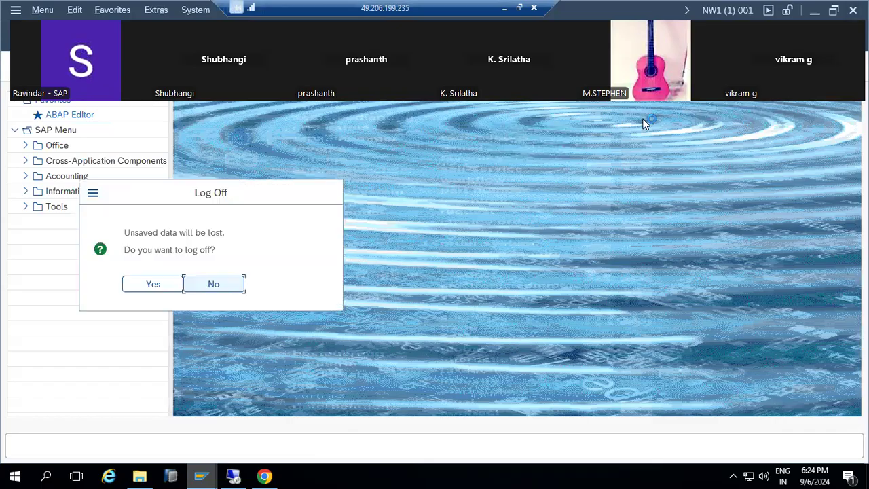
left_click(153, 285)
mouse_move(200, 475)
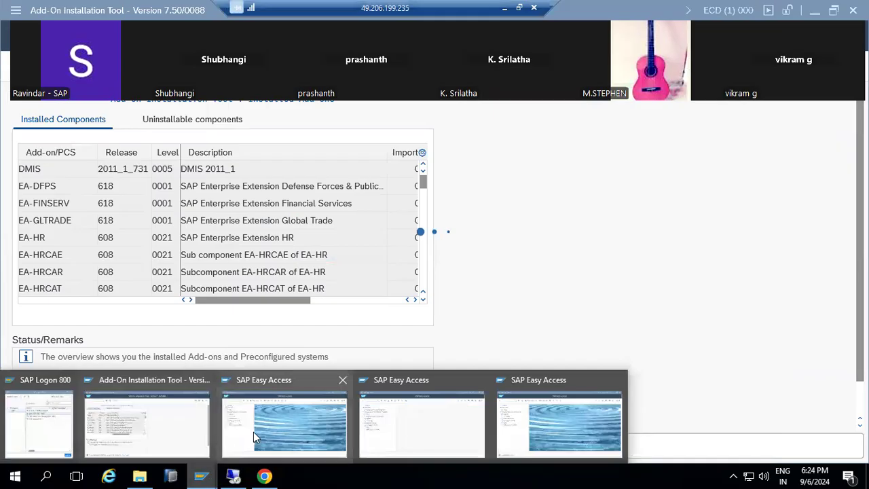
left_click(253, 432)
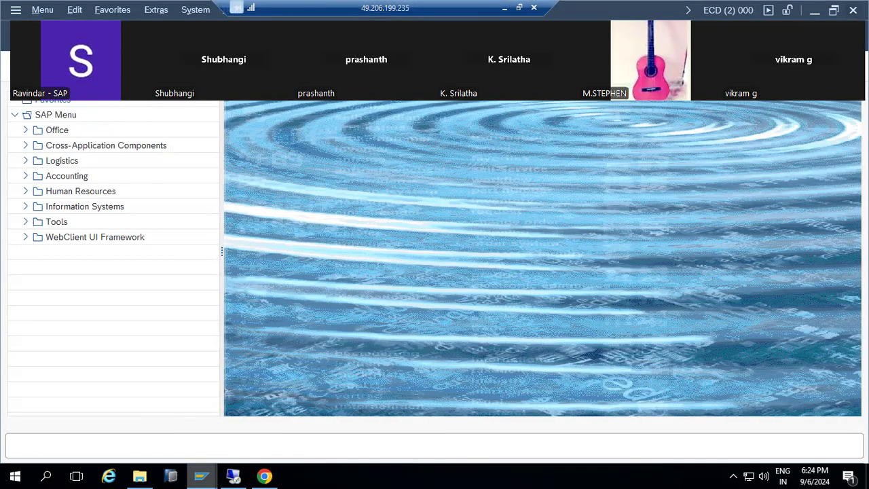
left_click(843, 66)
- Log off the ECP 800 session and return to the other Add-On Installation Tool window
mouse_move(192, 474)
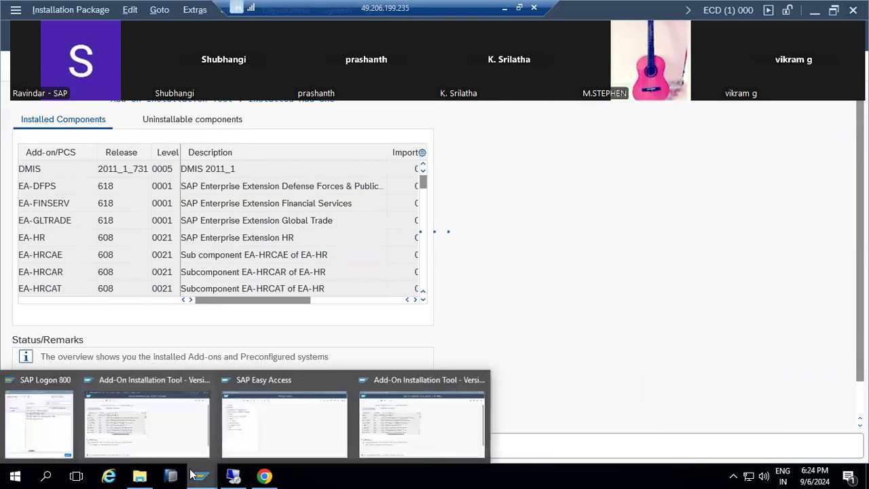
left_click(251, 435)
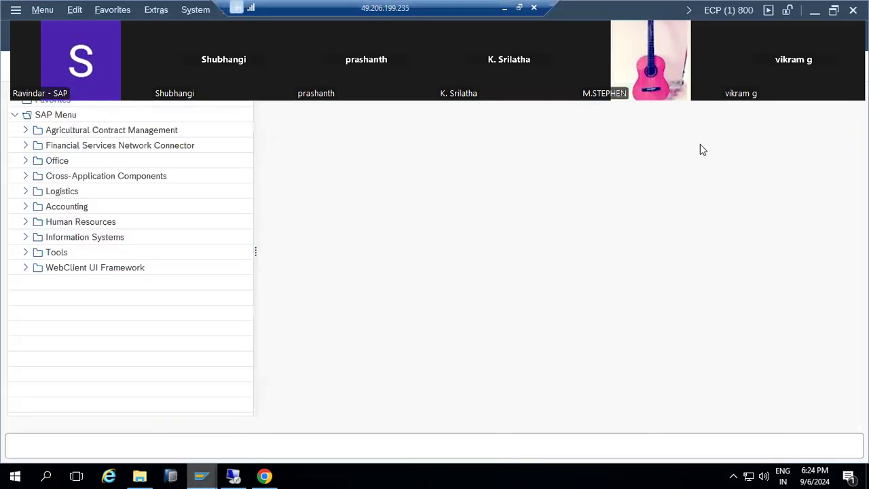
left_click(852, 10)
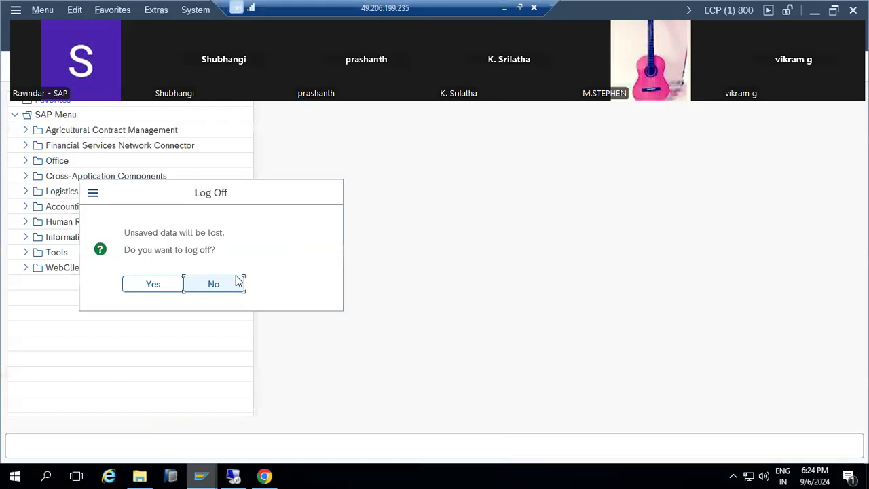
left_click(162, 285)
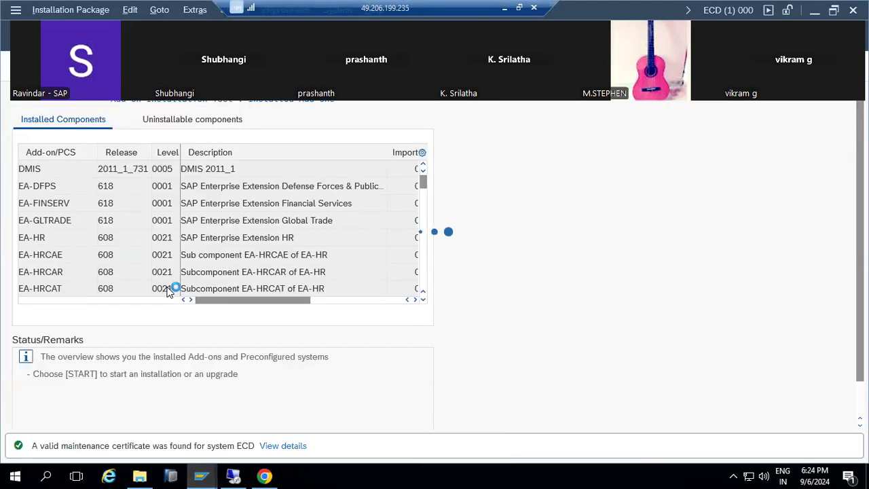
mouse_move(203, 475)
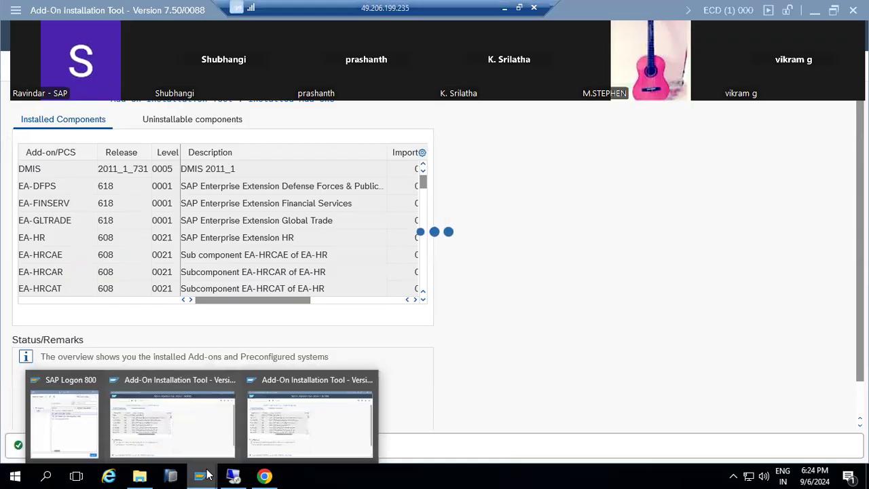
left_click(287, 424)
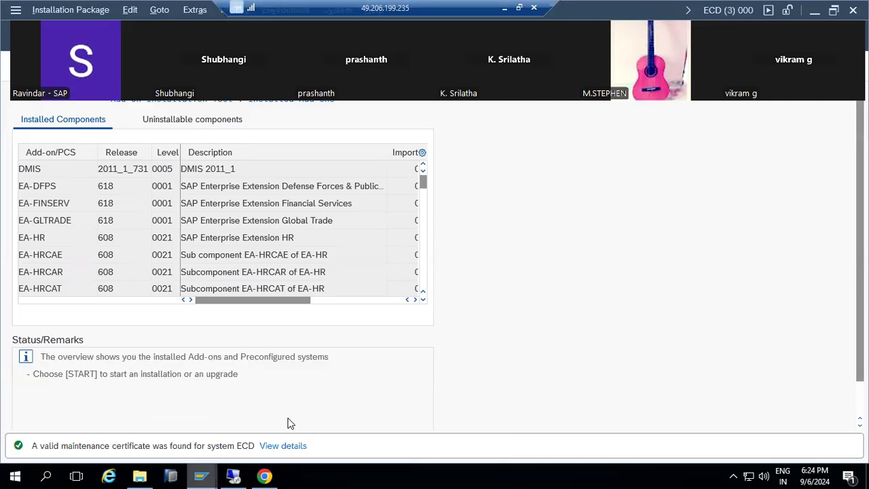
- Load installation packages from the EPS inbox and confirm the OCS package upload
mouse_move(201, 475)
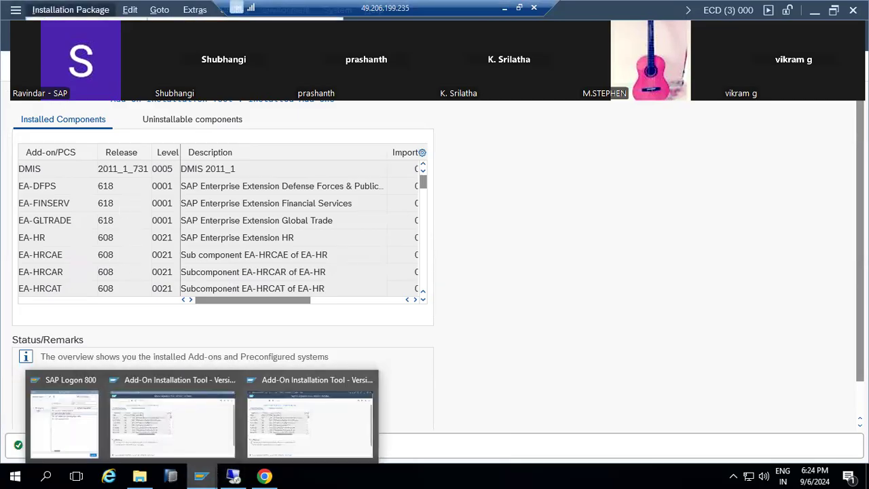
left_click(203, 45)
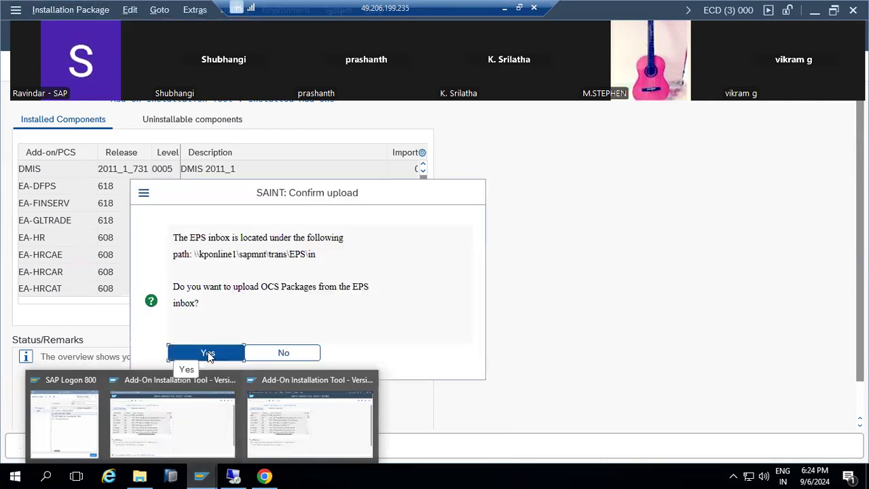
left_click(208, 353)
- Stop the transaction in the ECD (1) session, then return to the ECD (3) upload confirmation
mouse_move(198, 474)
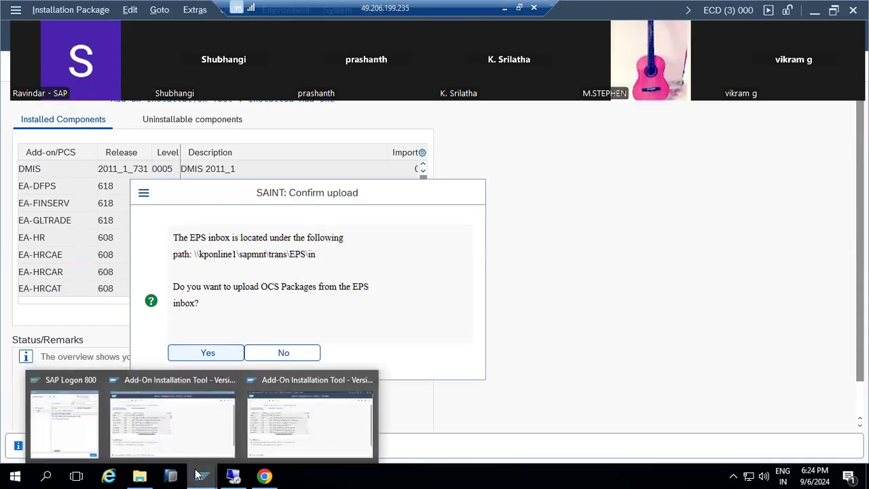
left_click(180, 438)
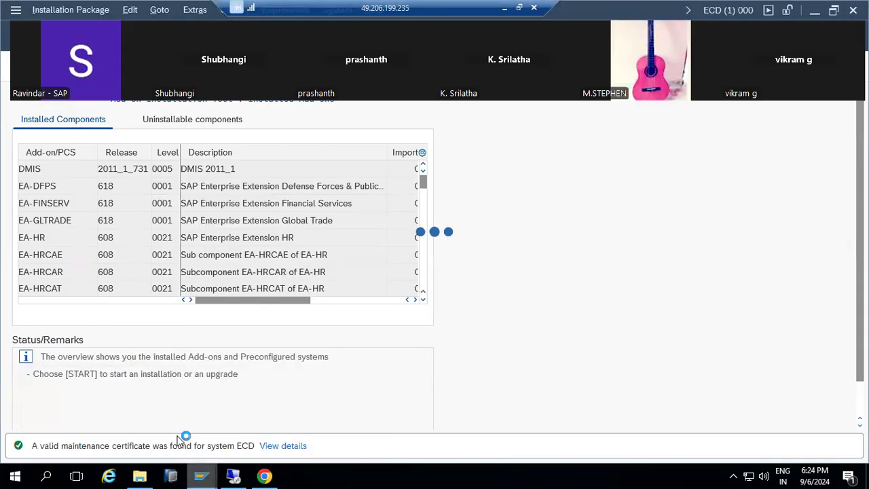
left_click(16, 10)
left_click(41, 172)
mouse_move(201, 475)
left_click(309, 421)
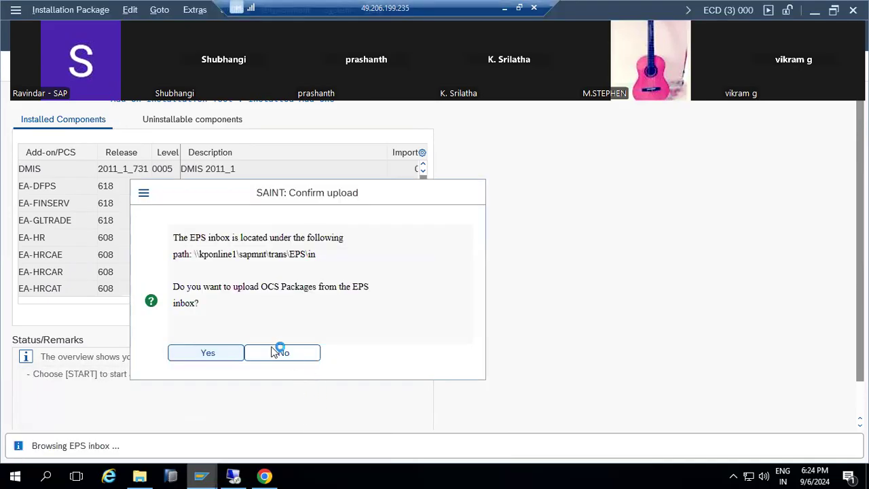
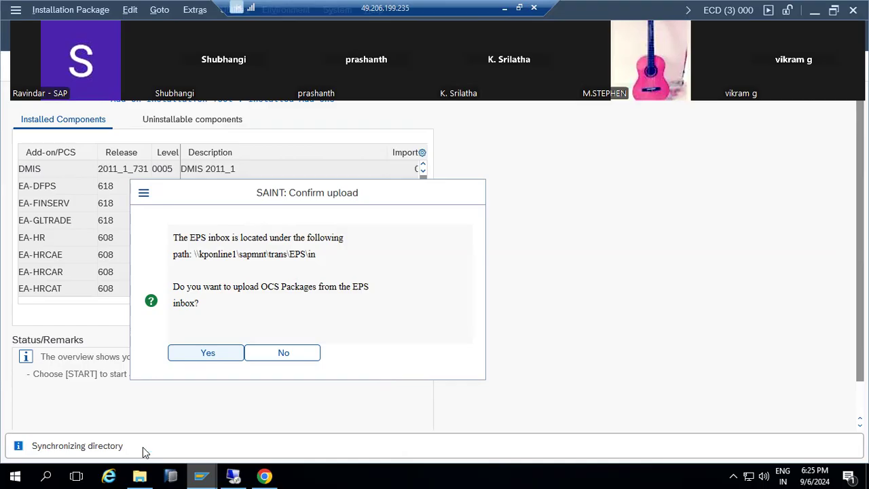
- Confirm the EPS inbox upload and return to the Add-On Installation Tool's installed components overview
key("Return")
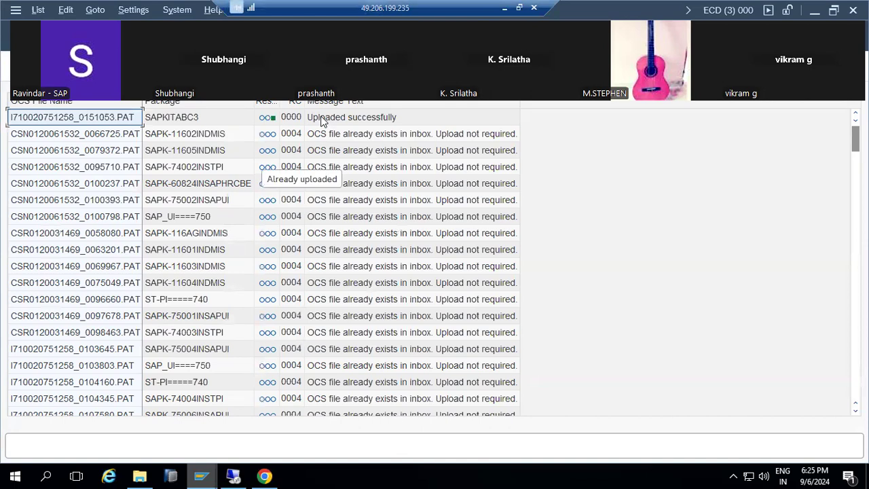
key("F3")
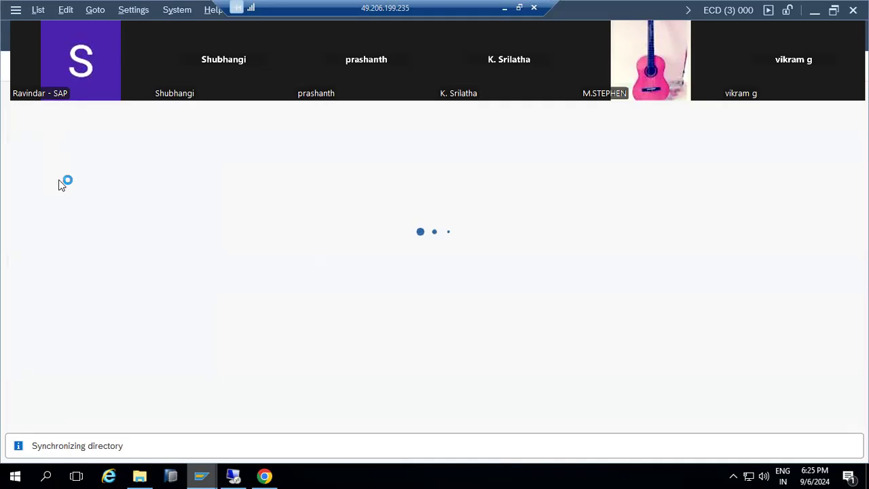
mouse_move(204, 475)
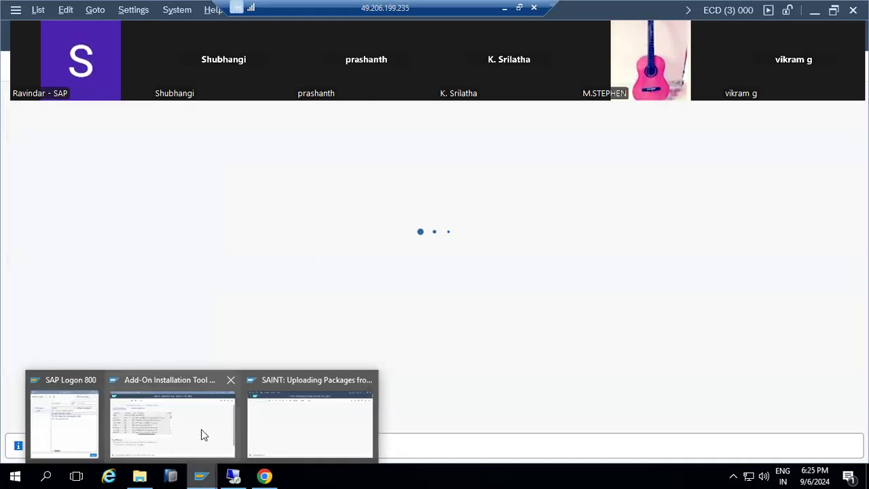
left_click(182, 417)
mouse_move(201, 475)
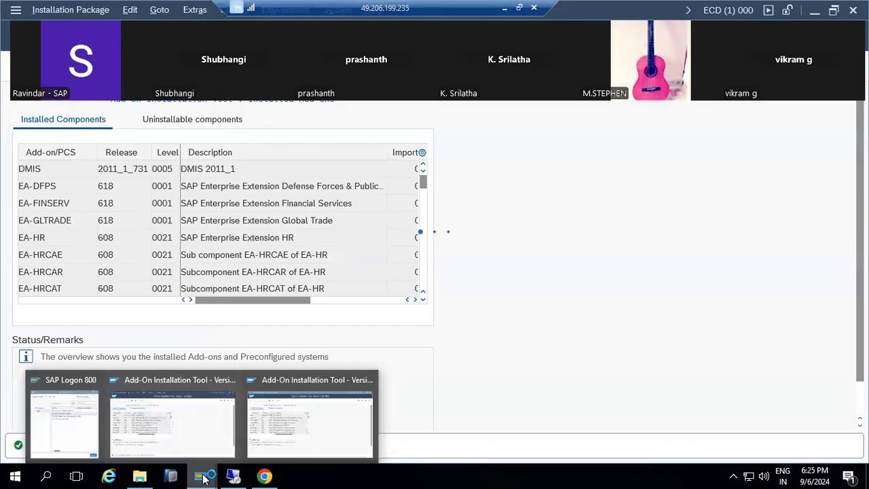
left_click(295, 427)
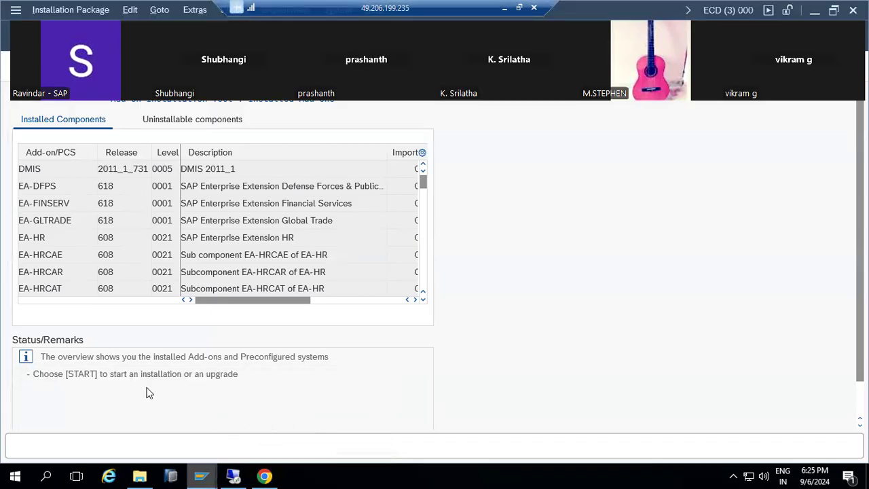
scroll(274, 378, "down", 1)
- Start a new installation, select the ST-A/PI 01V_731 add-on and continue to support package selection
left_click(142, 421)
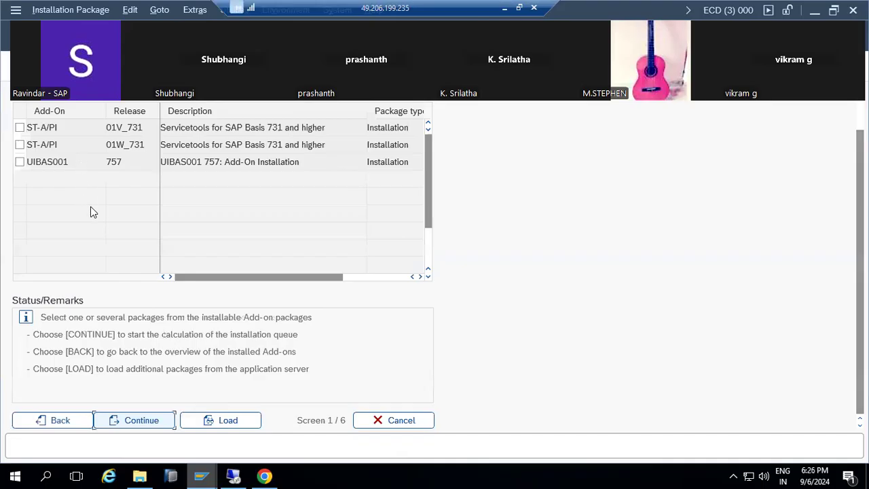
scroll(93, 212, "up", 1)
left_click(19, 148)
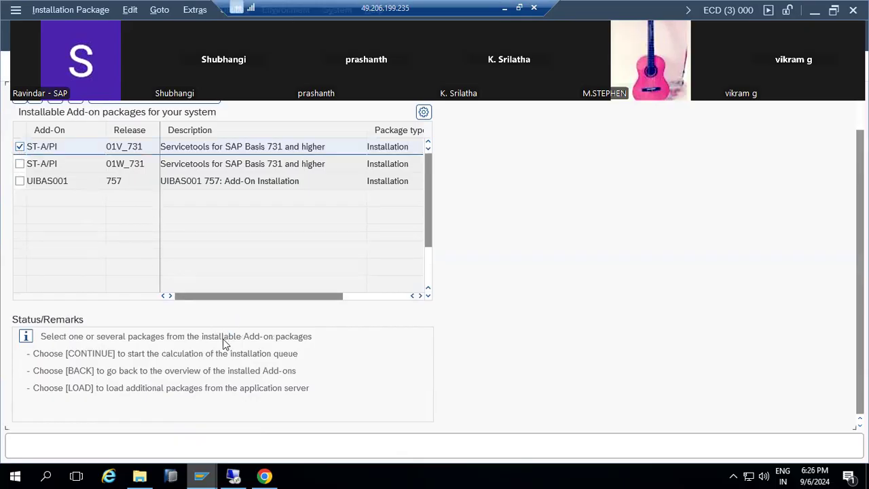
scroll(204, 366, "down", 2)
left_click(145, 421)
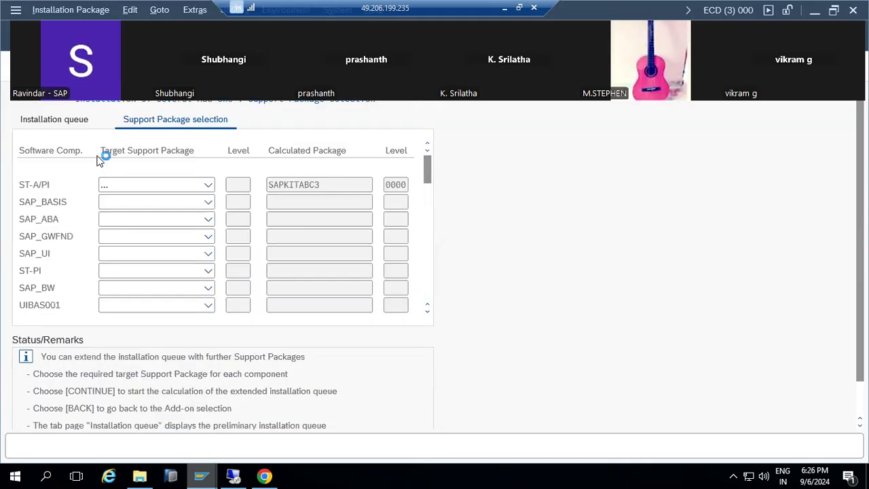
- Set SAPKITABC4 as the ST-A/PI target support package and recalculate the queue
left_click(209, 183)
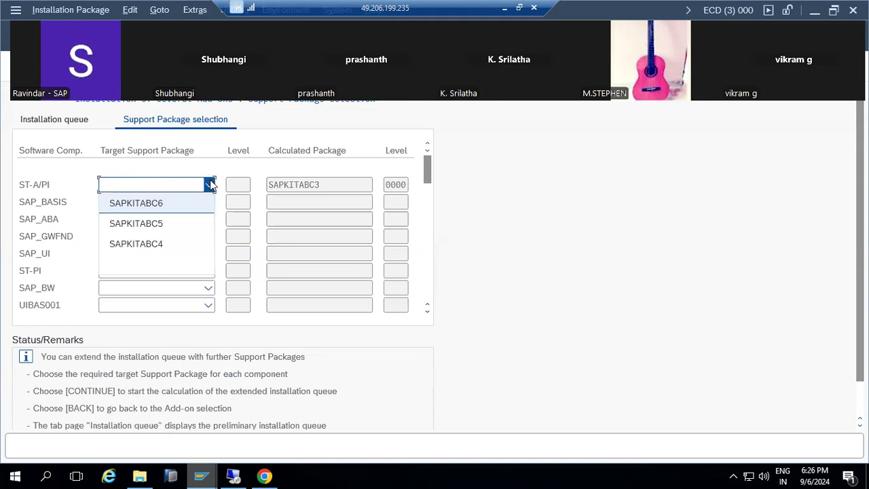
left_click(159, 243)
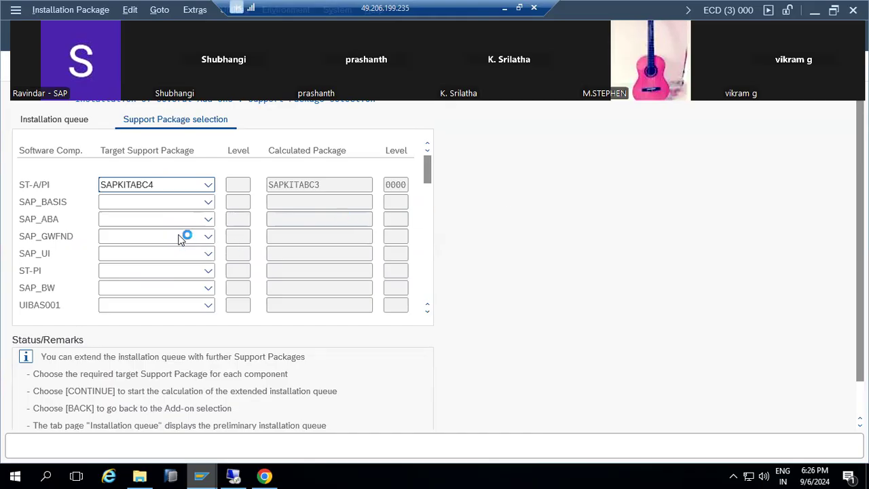
left_click(145, 421)
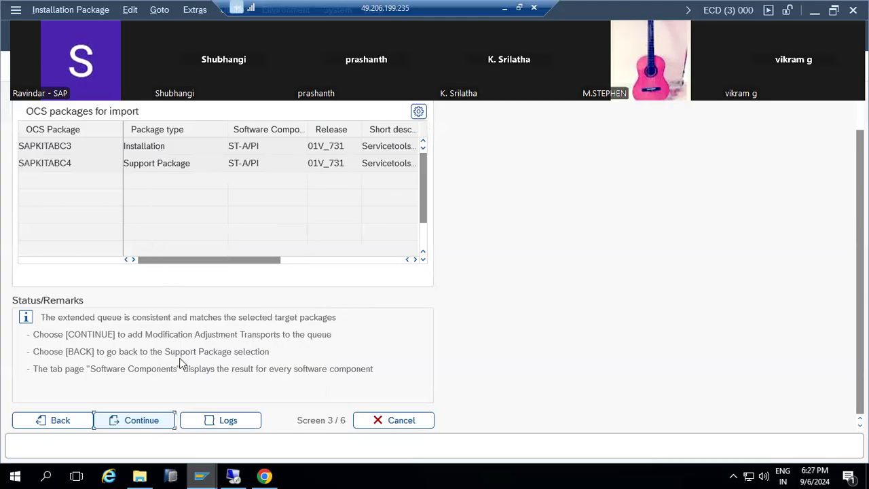
- Continue past the queue and answer No to adding modification adjustment transports
left_click(151, 422)
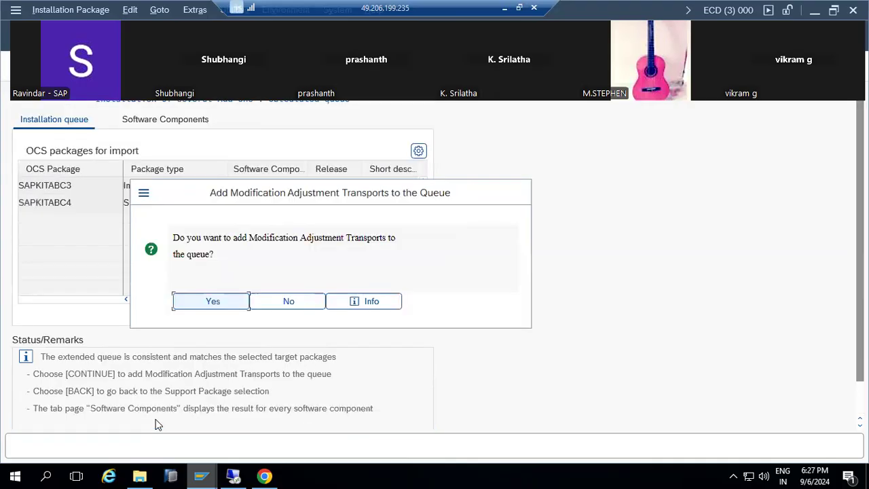
left_click(298, 303)
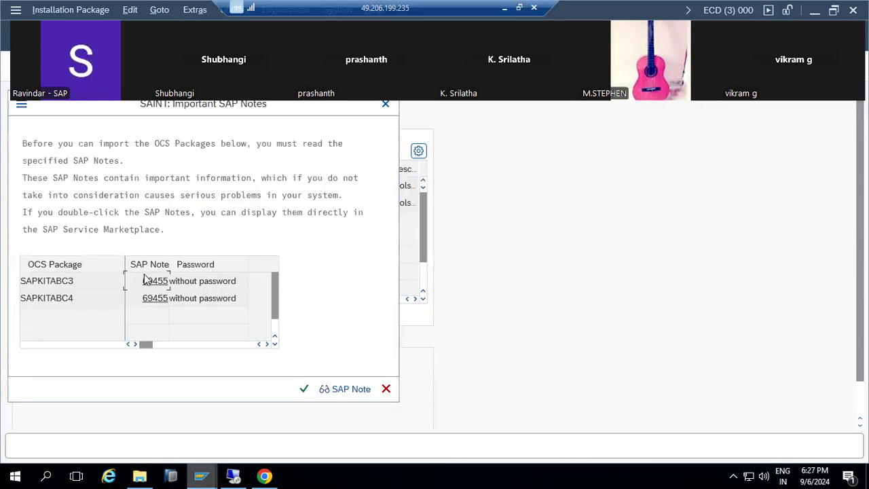
- Review SAP Note 69455's password entries for SAPKITABC3 and SAPKITABC4, then acknowledge the notes
left_click(209, 281)
left_click_drag(186, 284, 217, 302)
left_click(305, 389)
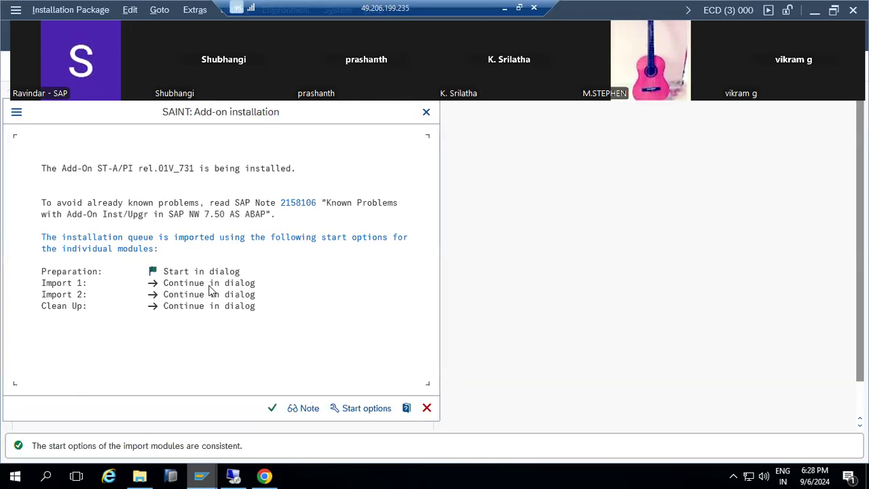
- Set Import 1, Import 2 and Clean Up to continue in background immediately, then start the installation
left_click(364, 408)
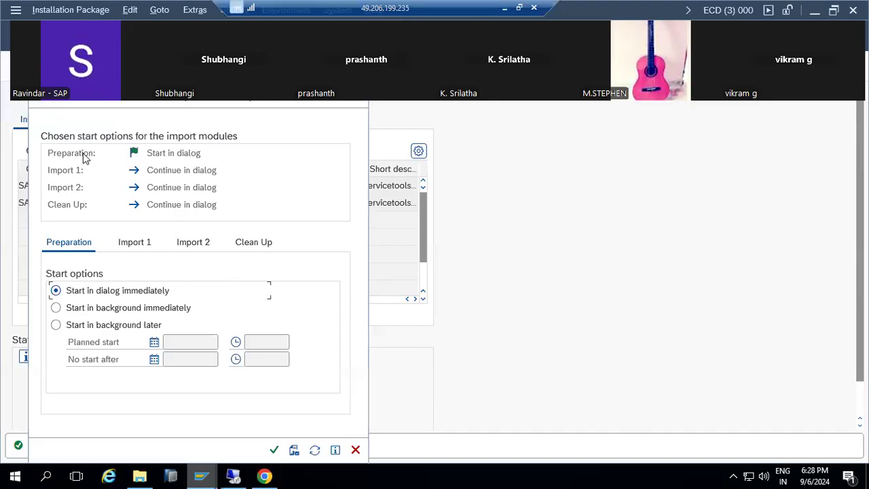
left_click(136, 241)
left_click(112, 308)
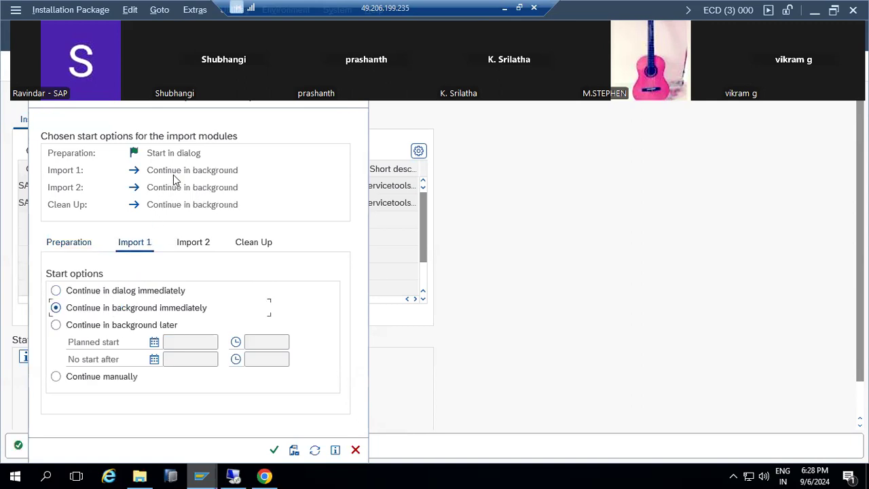
left_click(274, 450)
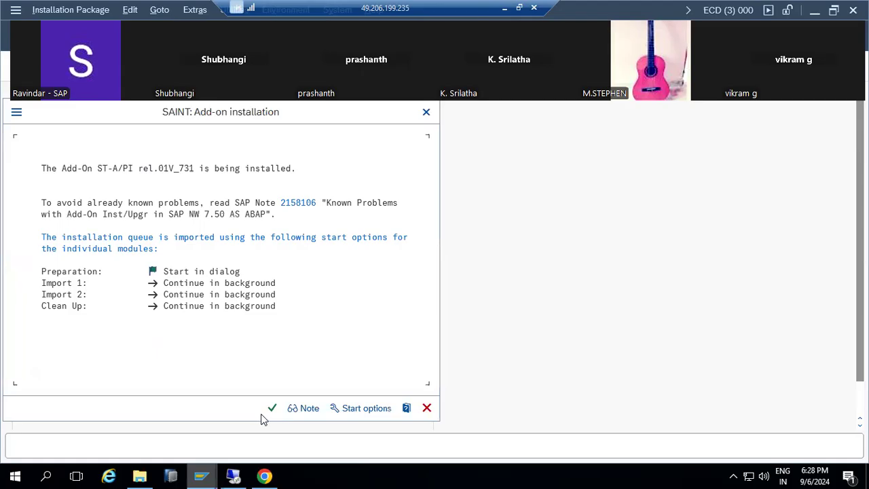
left_click(271, 408)
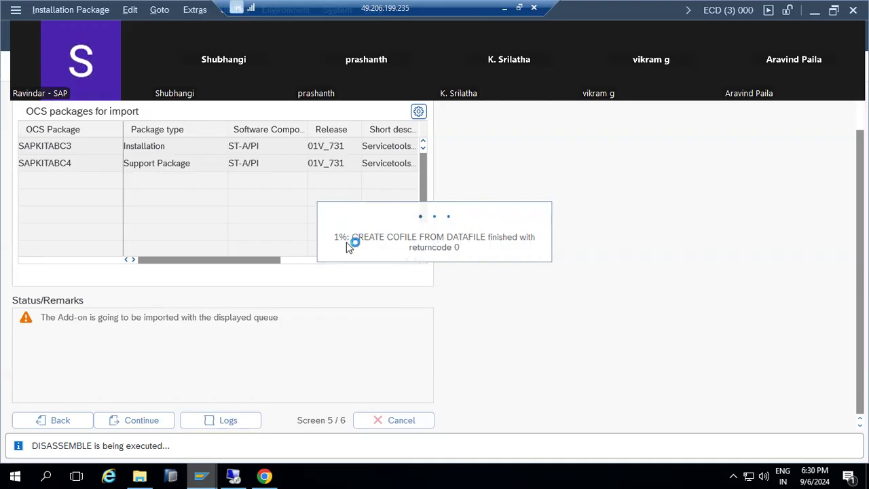
mouse_move(202, 475)
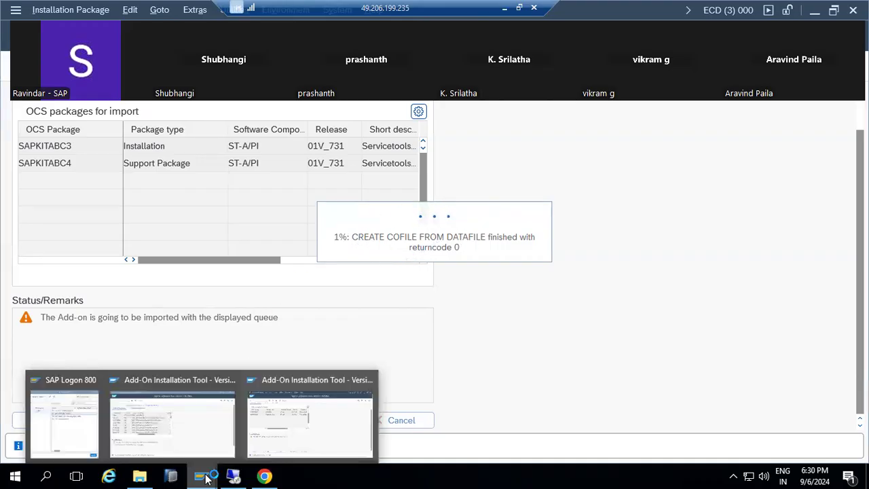
left_click(185, 412)
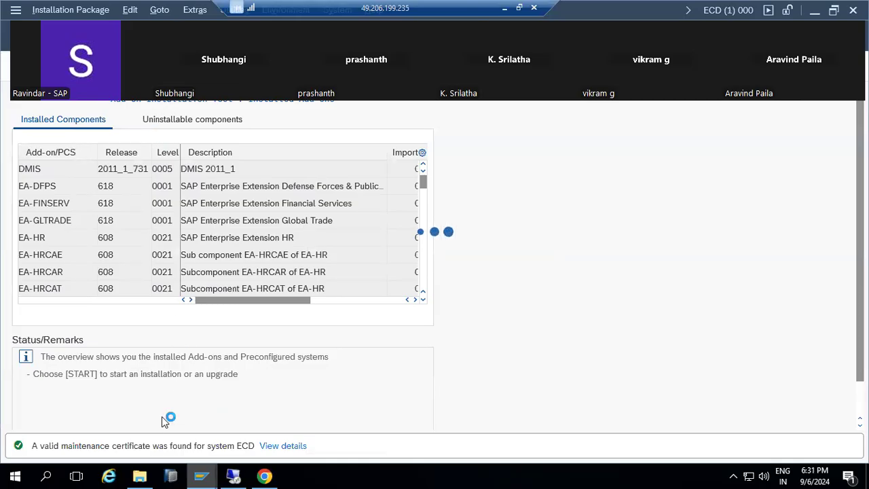
left_click(14, 10)
left_click(47, 172)
mouse_move(201, 475)
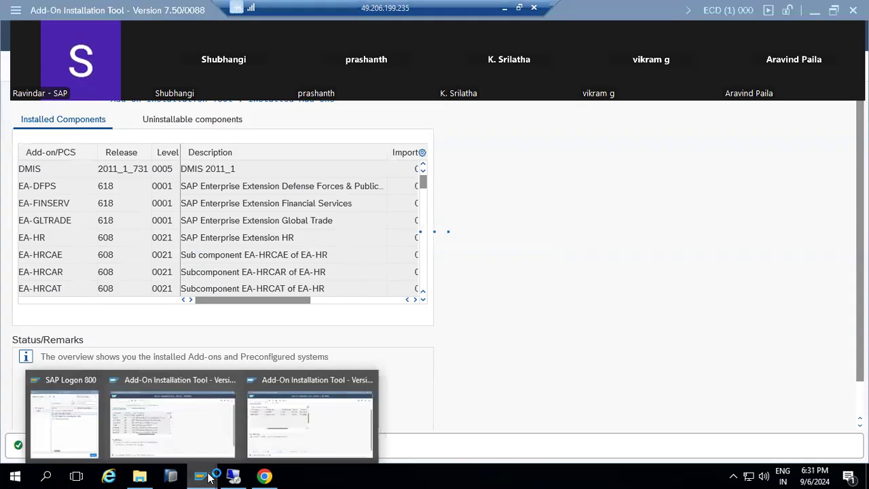
left_click(345, 408)
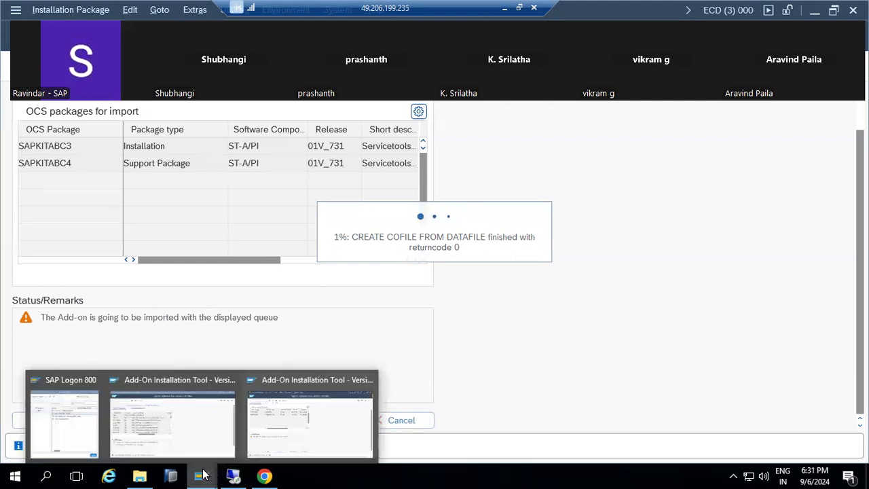
left_click(229, 435)
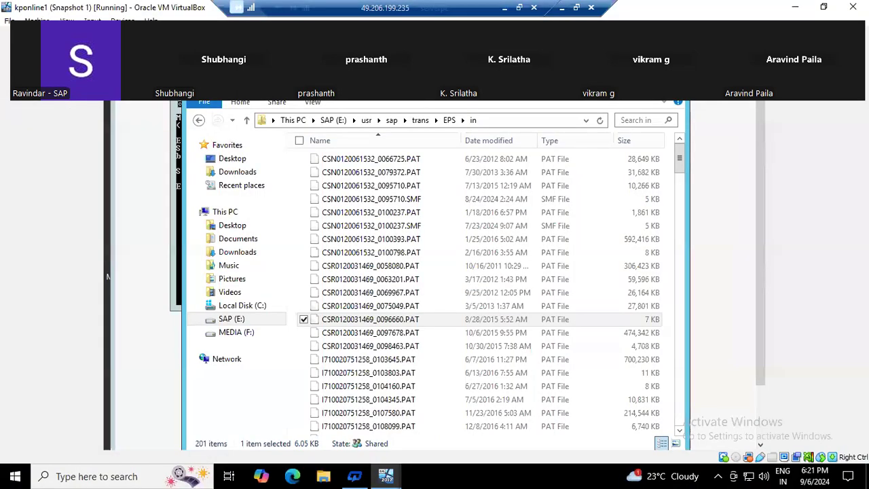
left_click(629, 88)
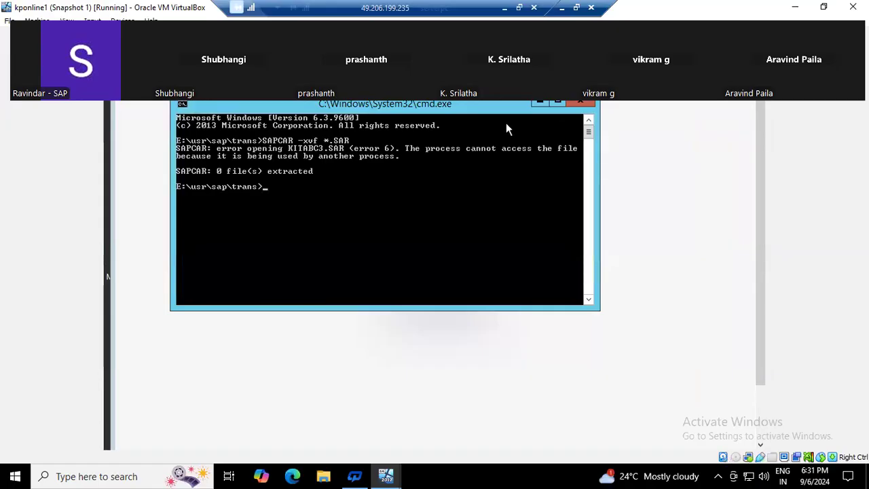
left_click(562, 8)
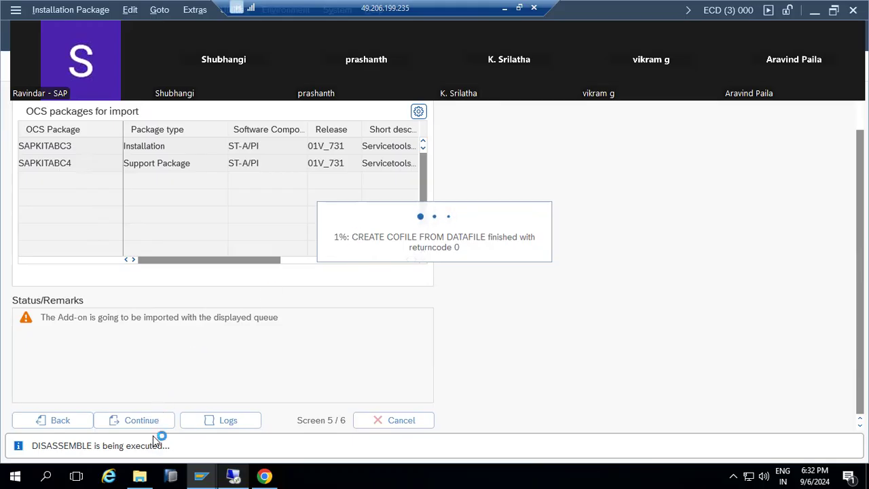
- Leave the ST-A/PI import running at 1% and bring File Explorer to the front
mouse_move(201, 475)
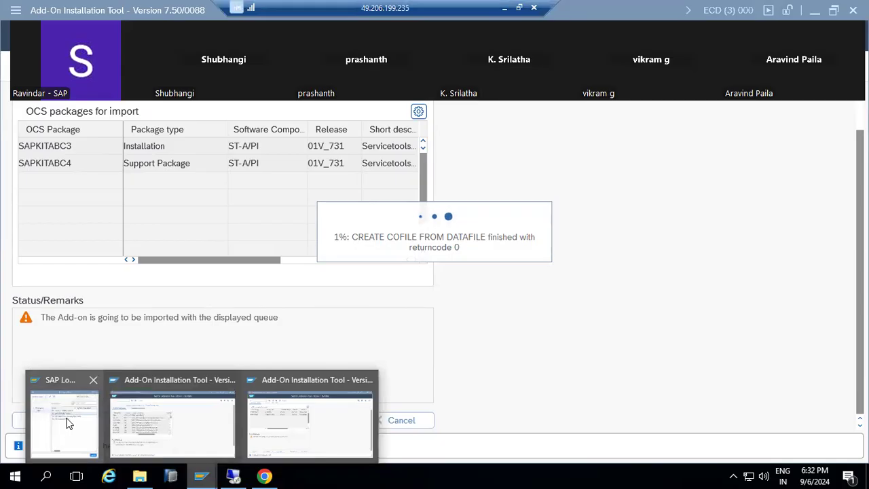
left_click(139, 475)
- Browse C:\PLUGINS to view the KITABC SAR files, then minimize the remote desktop session
double_click(485, 203)
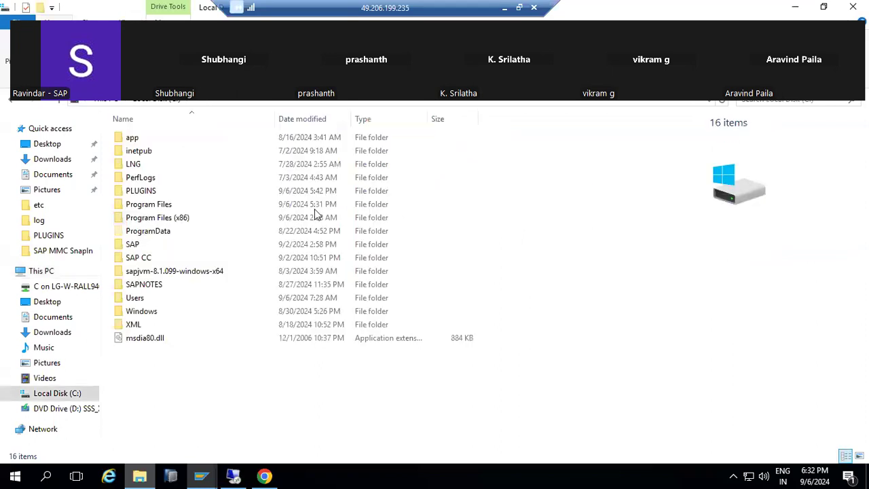
left_click(139, 190)
double_click(139, 190)
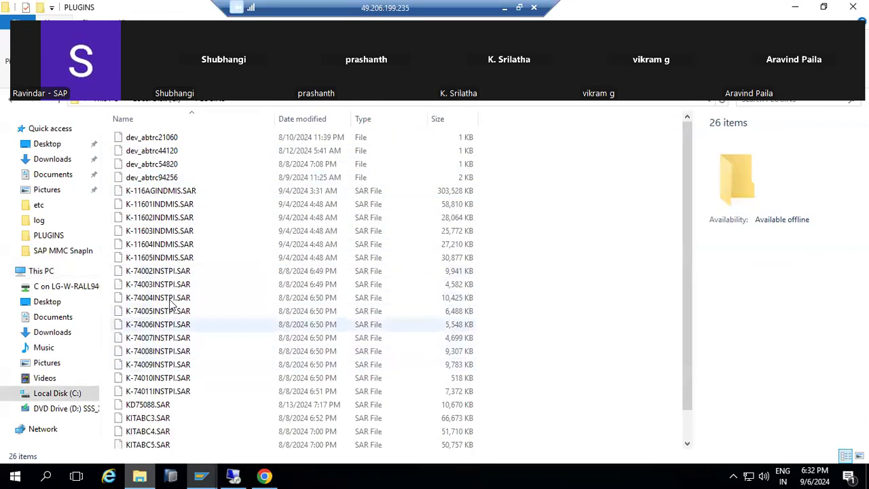
scroll(170, 339, "down", 1)
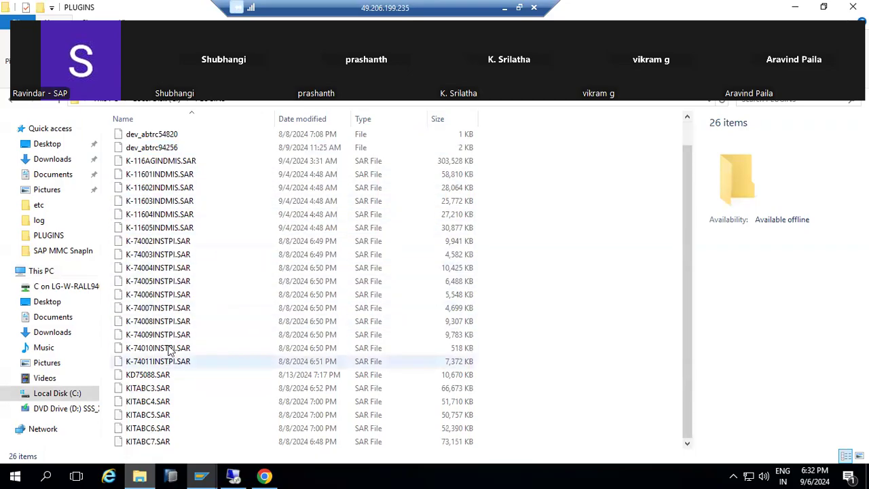
mouse_move(201, 475)
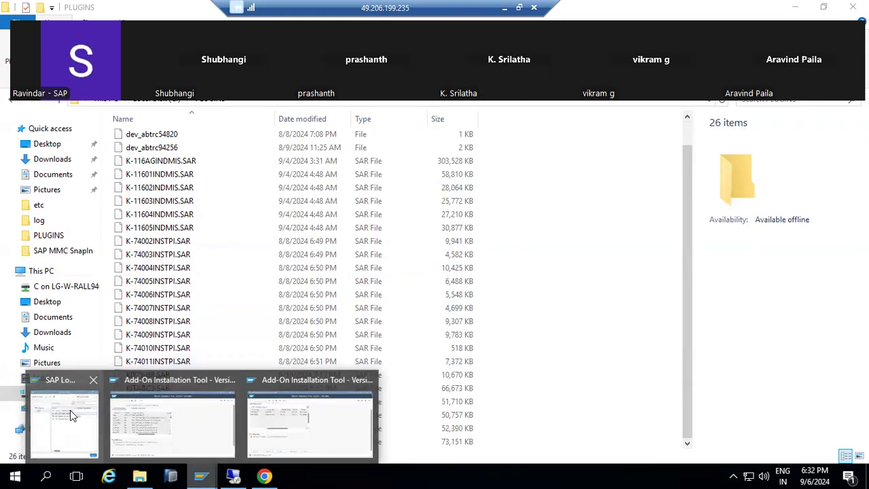
left_click(503, 7)
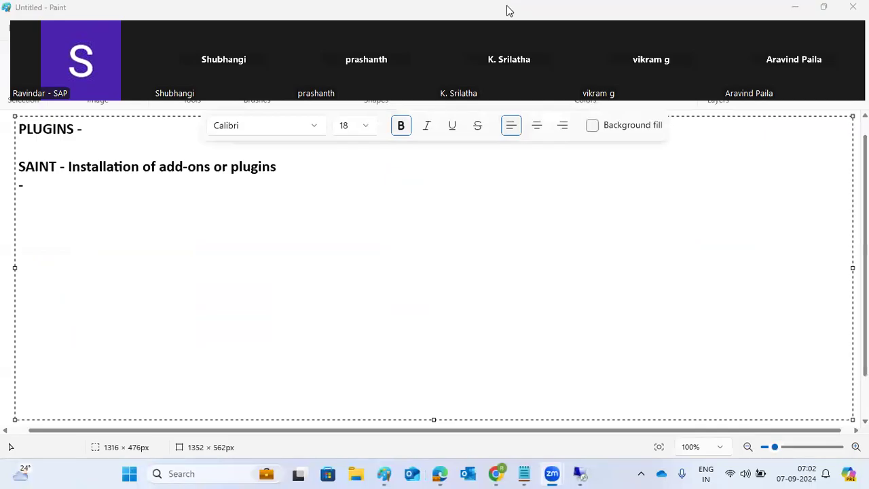